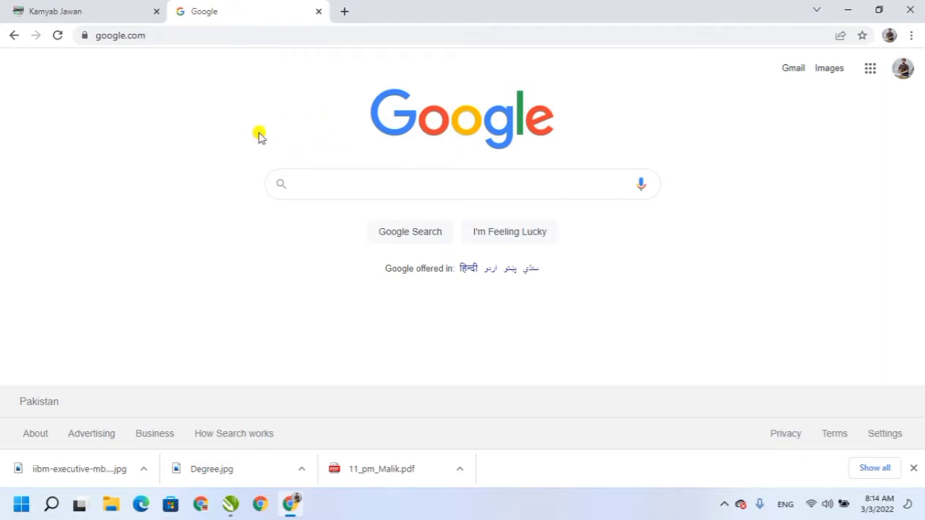
On the Kamyab Jawan site, open the Loan Scheme page from the Projects menu.
{"action": "left_click", "coordinate": [70, 10]}
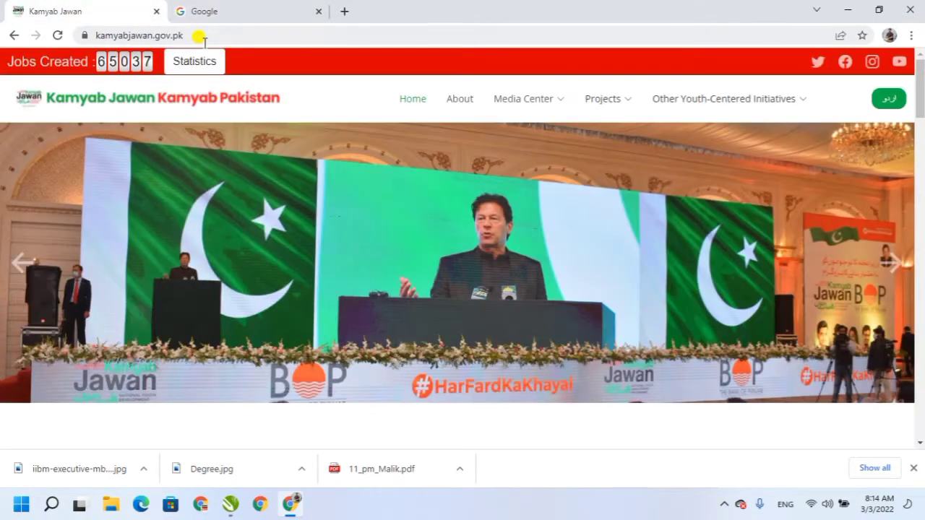
{"action": "left_click", "coordinate": [190, 35]}
{"action": "left_click_drag", "start_coordinate": [190, 34], "coordinate": [87, 33]}
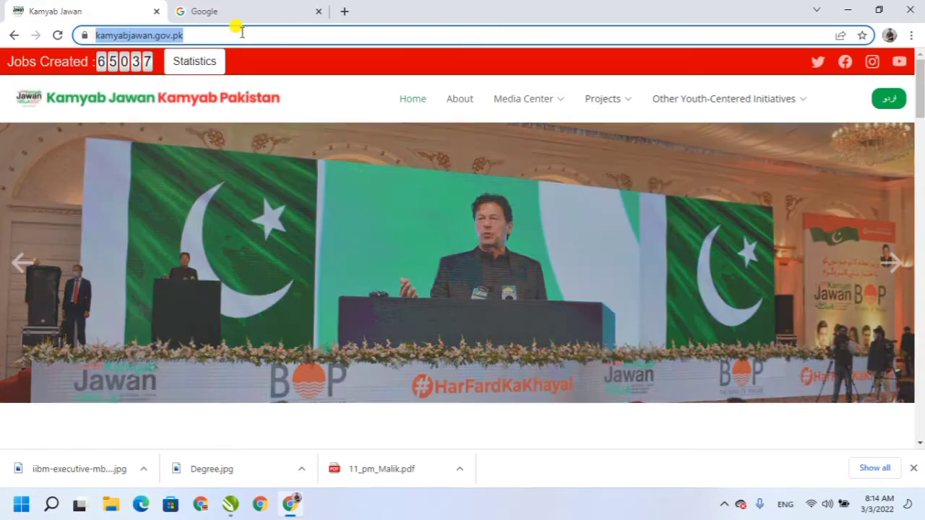
{"action": "left_click", "coordinate": [242, 32]}
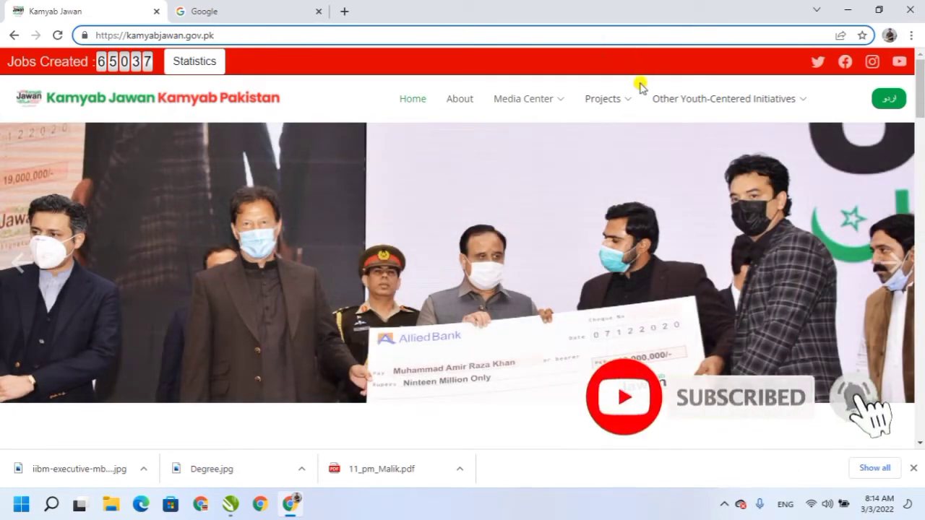
{"action": "mouse_move", "coordinate": [629, 101]}
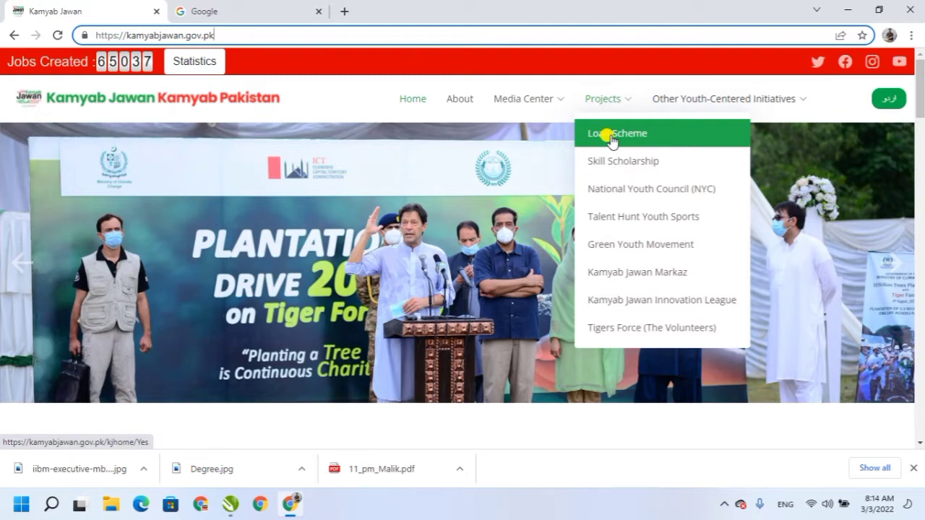
{"action": "left_click", "coordinate": [613, 136]}
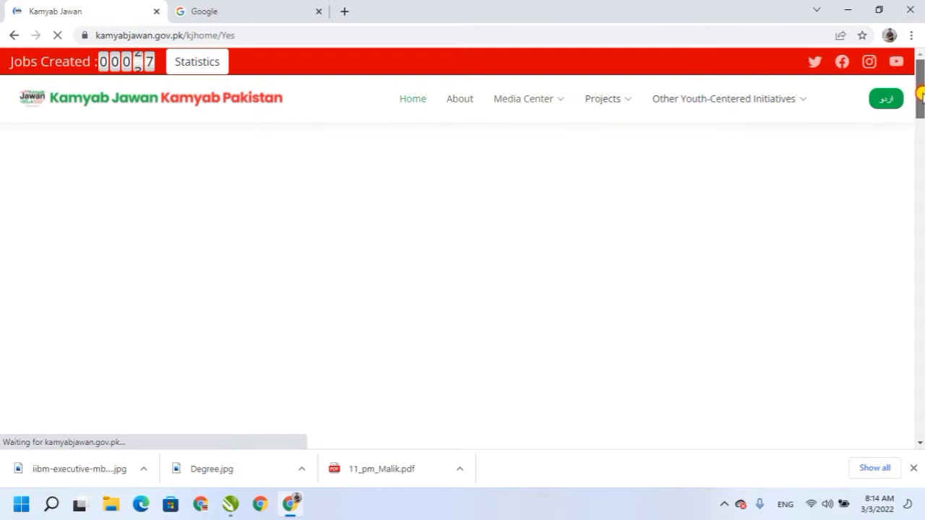
Scroll down the Loan Scheme page and open the loan Calculator in a new tab.
{"action": "left_click_drag", "start_coordinate": [922, 98], "coordinate": [919, 154]}
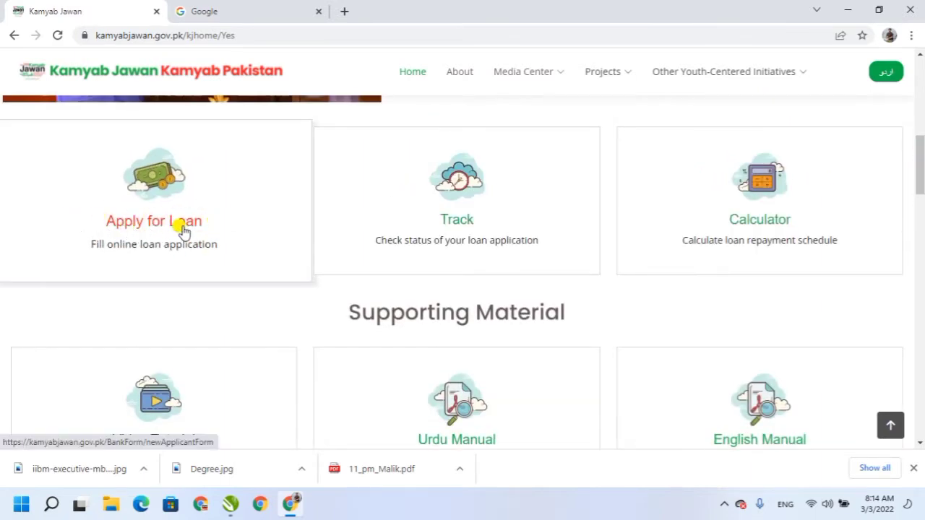
{"action": "left_click", "coordinate": [752, 223]}
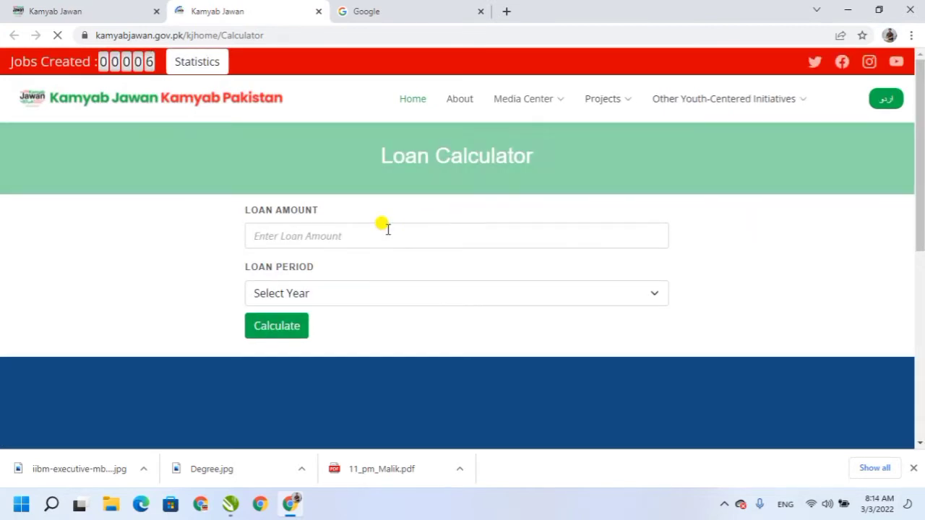
Calculate repayments for a 500000 loan over 4 years: 48 payments of 11067.
{"action": "left_click", "coordinate": [351, 237]}
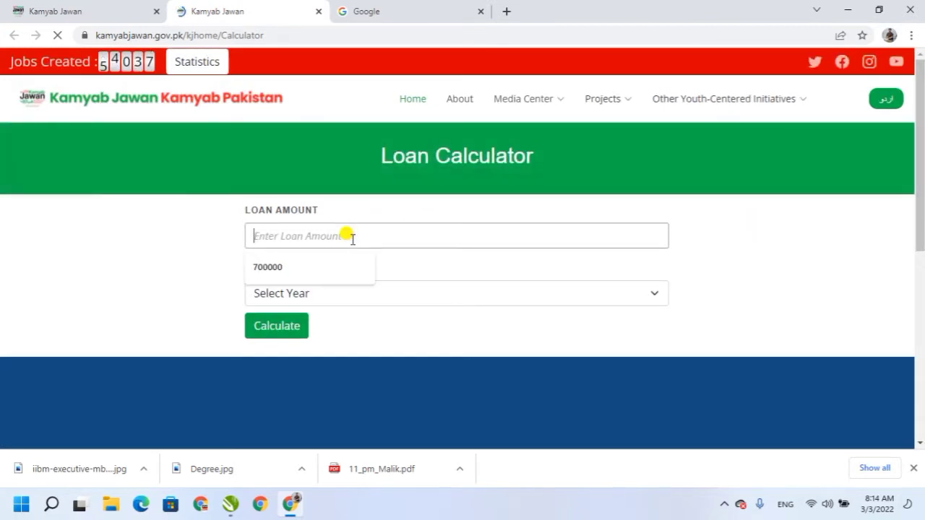
{"action": "type", "text": "500000"}
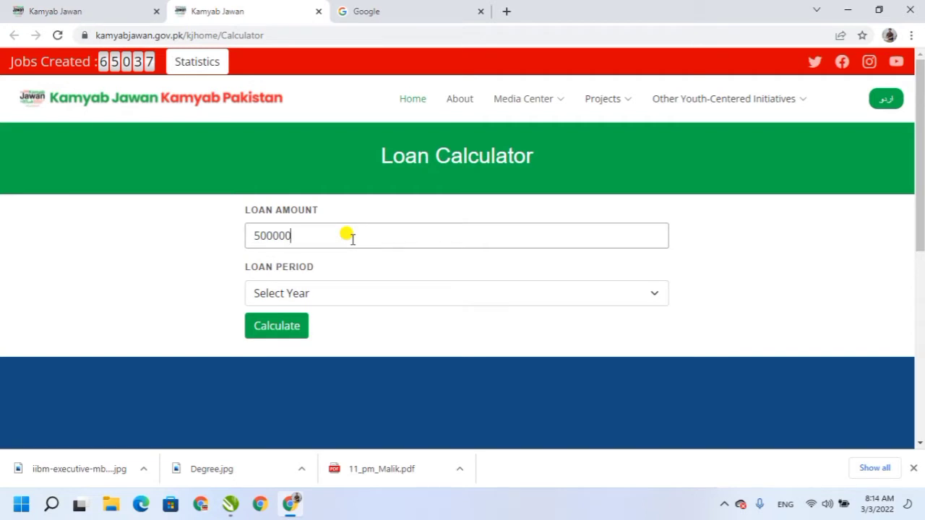
{"action": "key", "text": "Tab"}
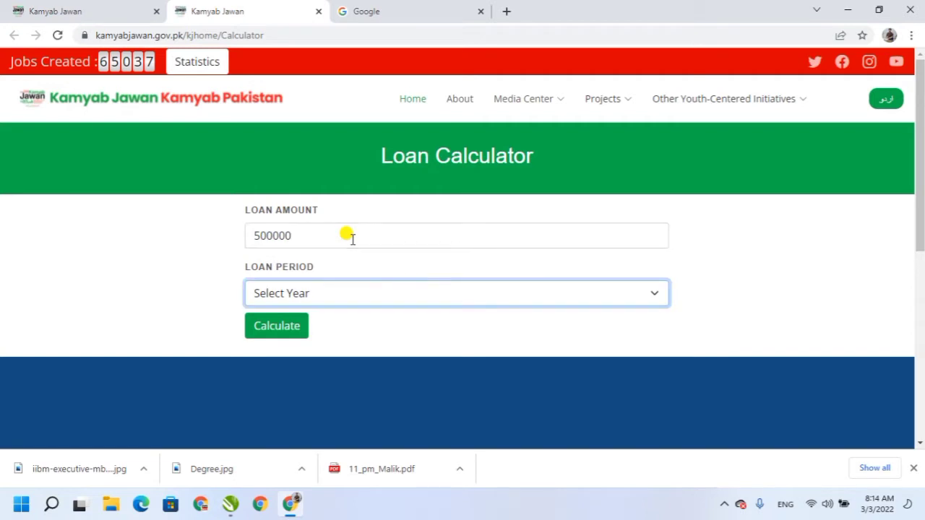
{"action": "left_click", "coordinate": [326, 301]}
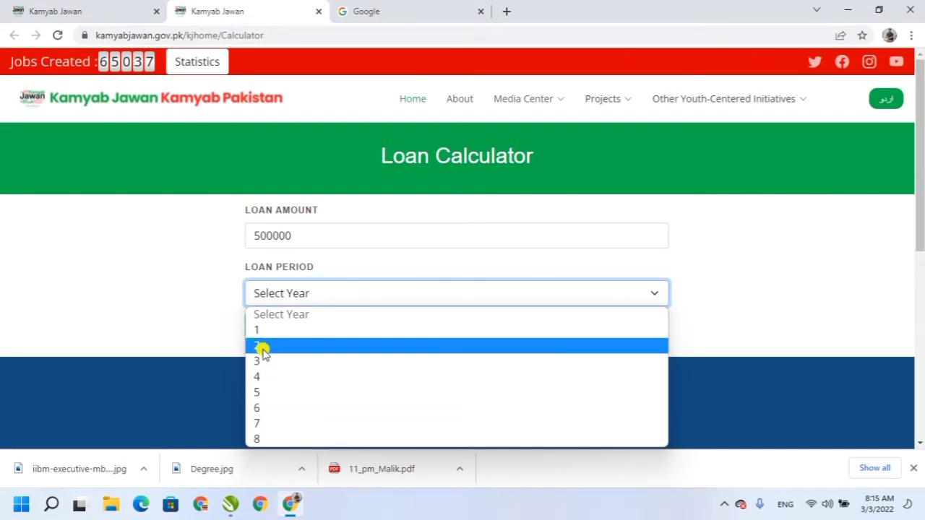
{"action": "left_click", "coordinate": [257, 376]}
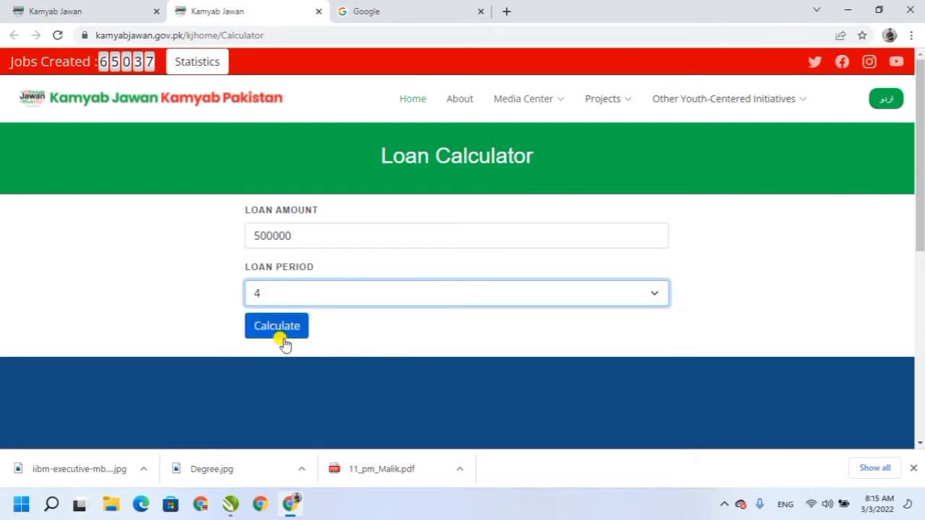
{"action": "left_click", "coordinate": [262, 326]}
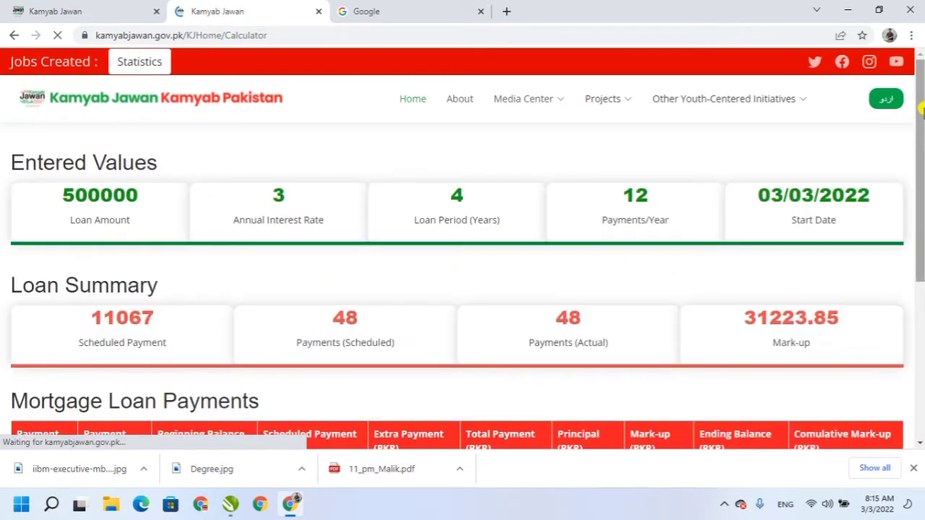
{"action": "left_click", "coordinate": [922, 109]}
{"action": "left_click_drag", "start_coordinate": [922, 110], "coordinate": [922, 84]}
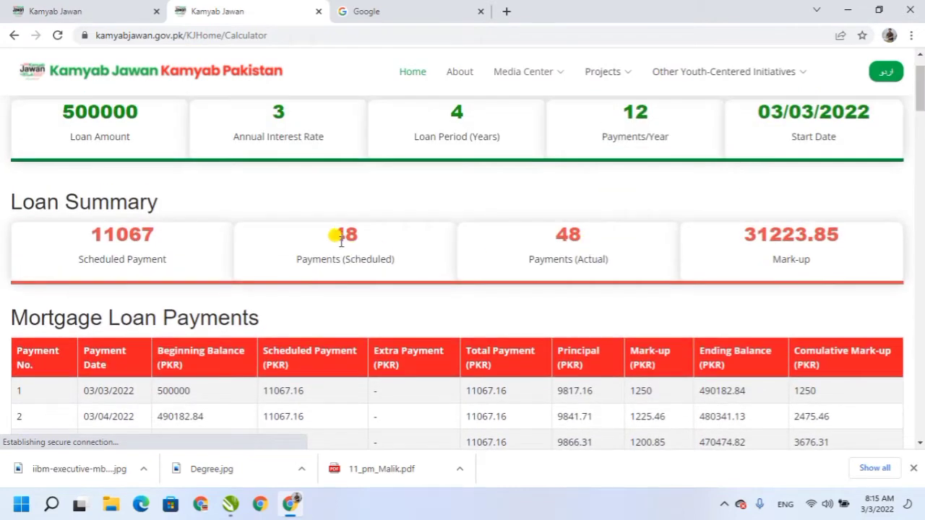
{"action": "left_click_drag", "start_coordinate": [331, 234], "coordinate": [354, 234]}
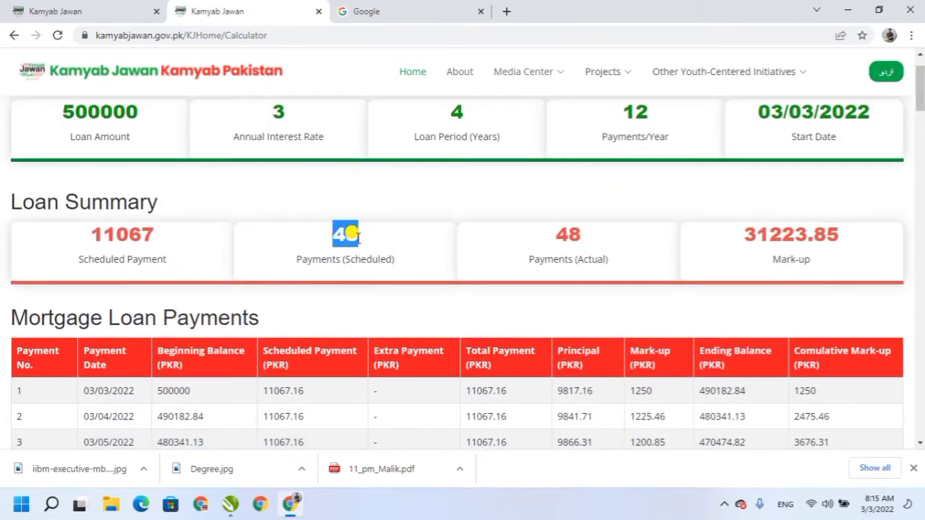
{"action": "left_click", "coordinate": [376, 237]}
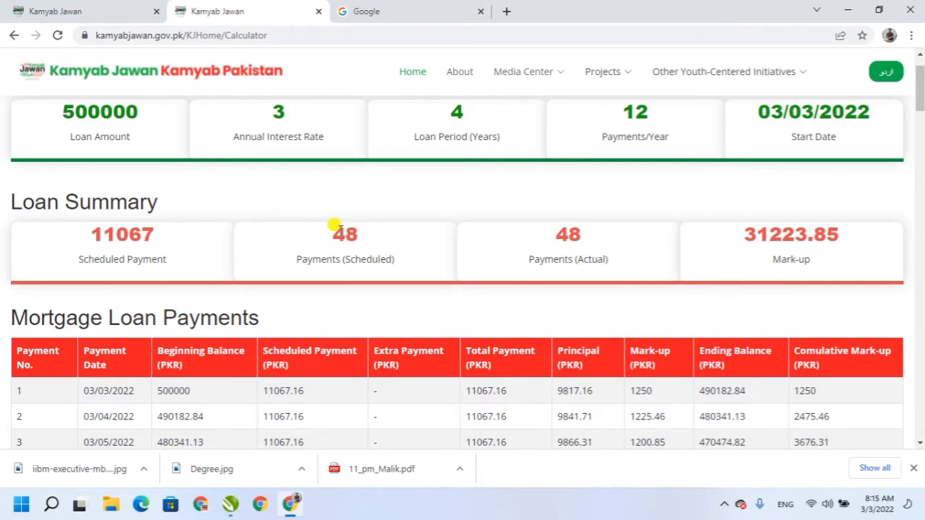
{"action": "left_click_drag", "start_coordinate": [272, 117], "coordinate": [285, 113]}
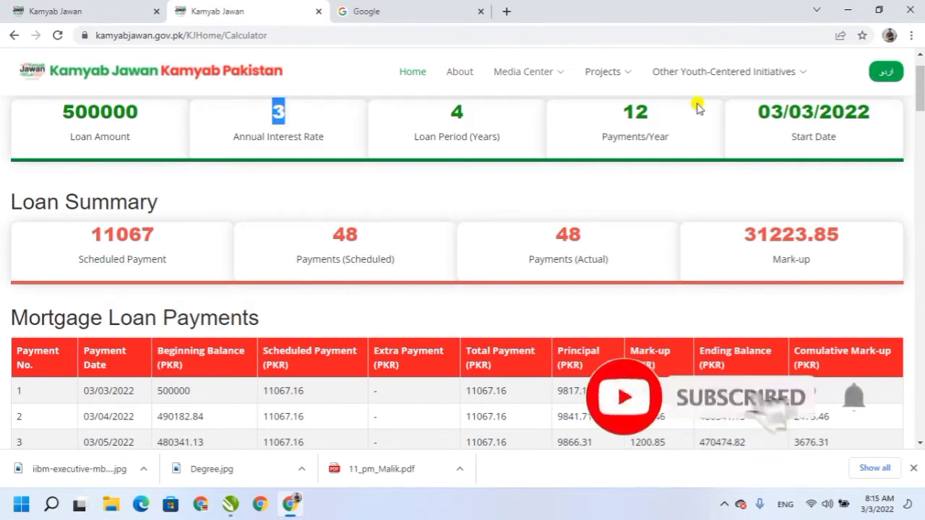
{"action": "left_click_drag", "start_coordinate": [626, 112], "coordinate": [651, 118]}
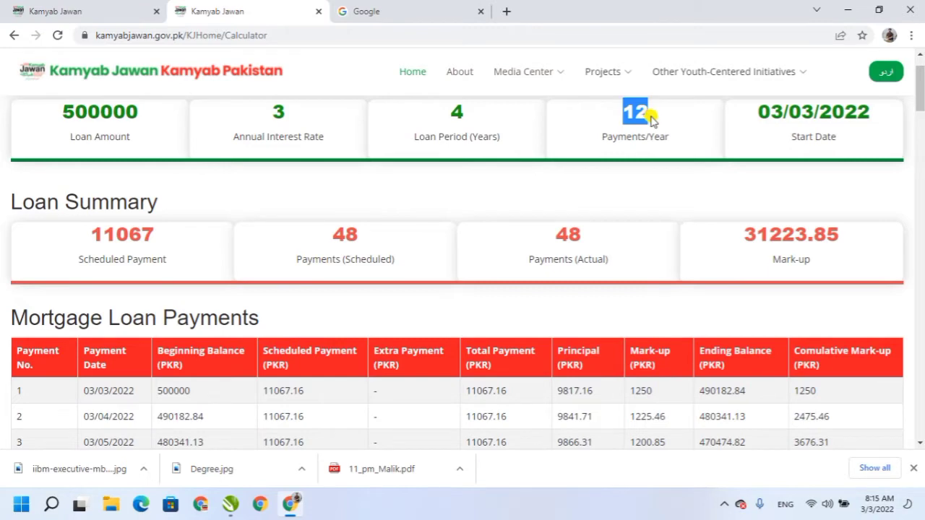
{"action": "left_click", "coordinate": [645, 116]}
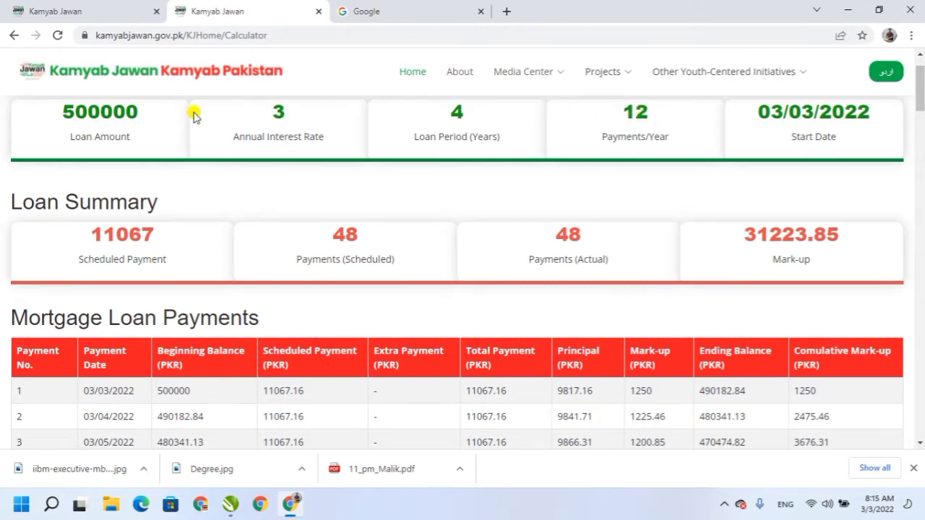
{"action": "double_click", "coordinate": [92, 109]}
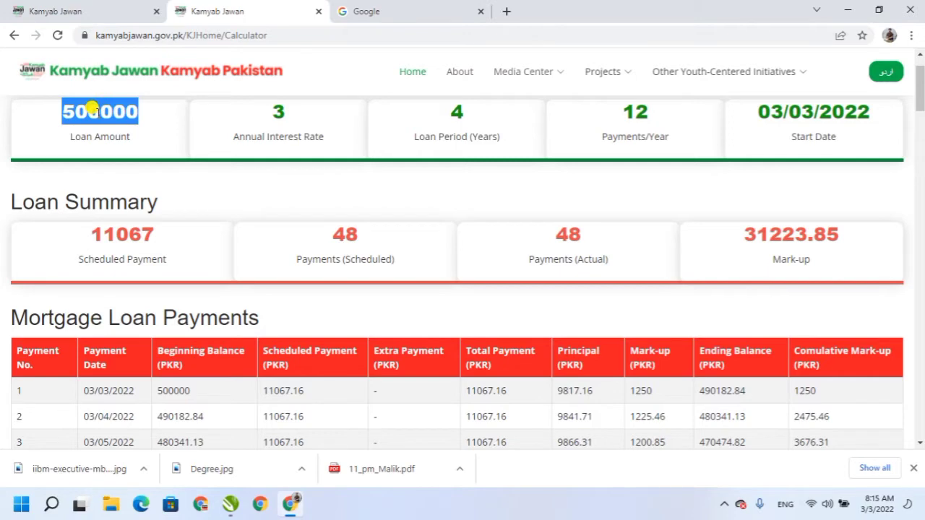
{"action": "left_click_drag", "start_coordinate": [755, 110], "coordinate": [921, 122]}
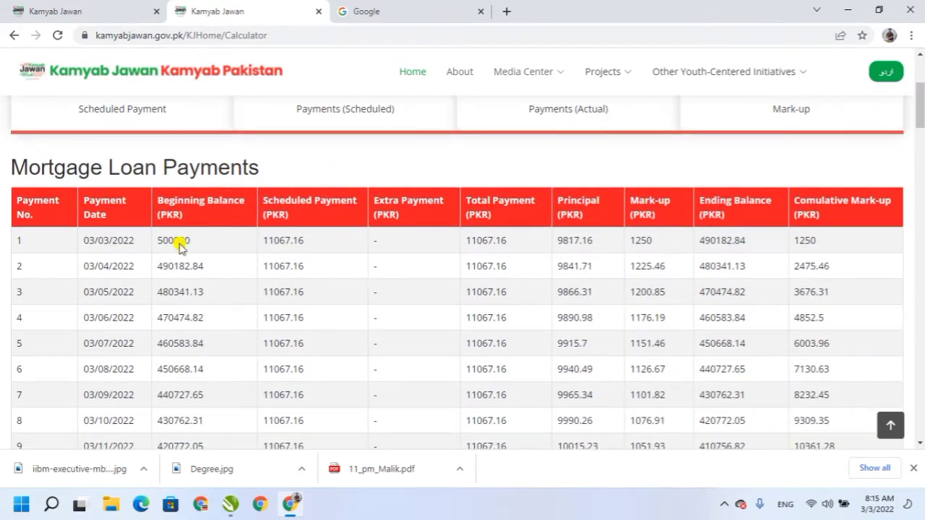
Highlight the balance 500000, payment 11067.16 and mark-up values, then close the Calculator tab.
{"action": "left_click_drag", "start_coordinate": [154, 240], "coordinate": [186, 241]}
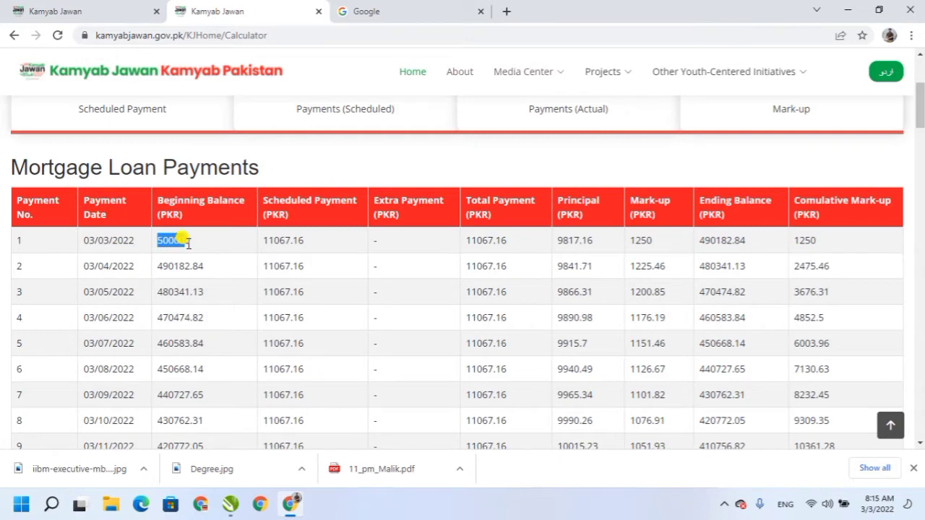
{"action": "left_click_drag", "start_coordinate": [261, 241], "coordinate": [308, 245]}
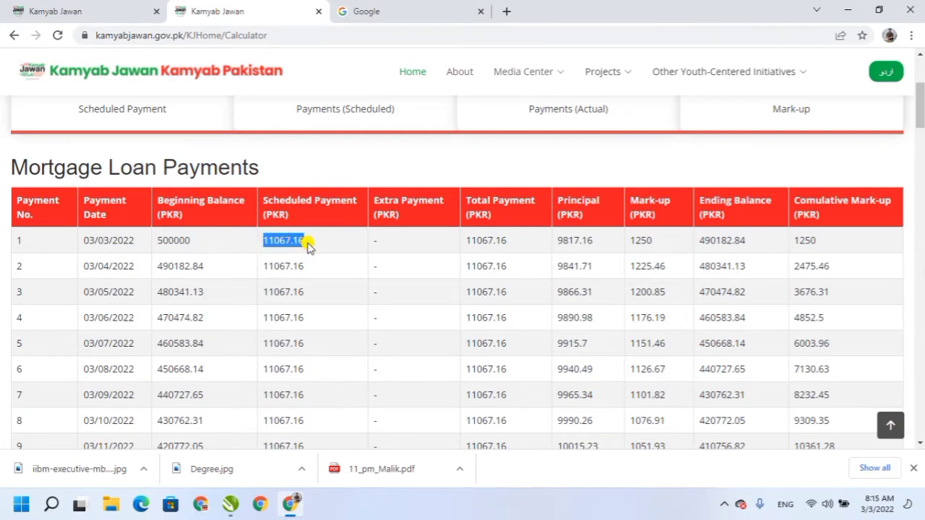
{"action": "left_click", "coordinate": [467, 243]}
{"action": "left_click_drag", "start_coordinate": [467, 244], "coordinate": [586, 237]}
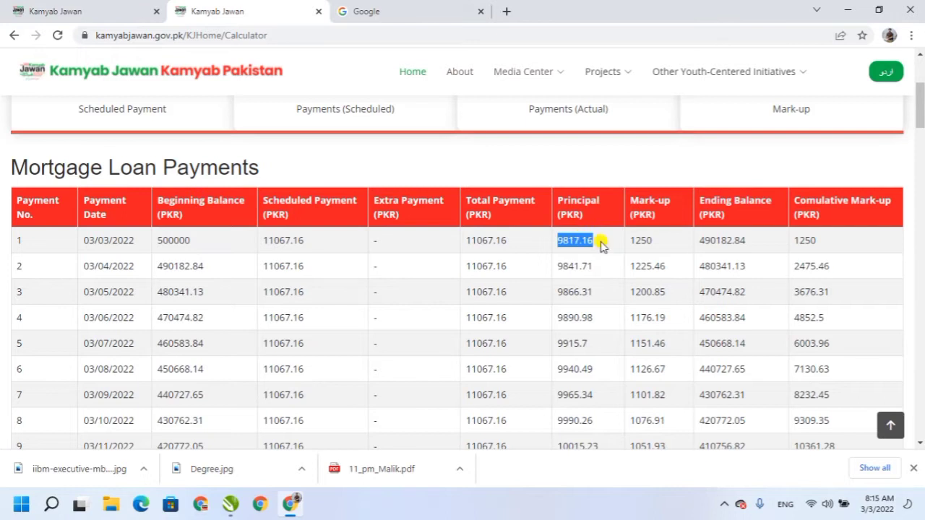
{"action": "left_click_drag", "start_coordinate": [629, 240], "coordinate": [653, 311]}
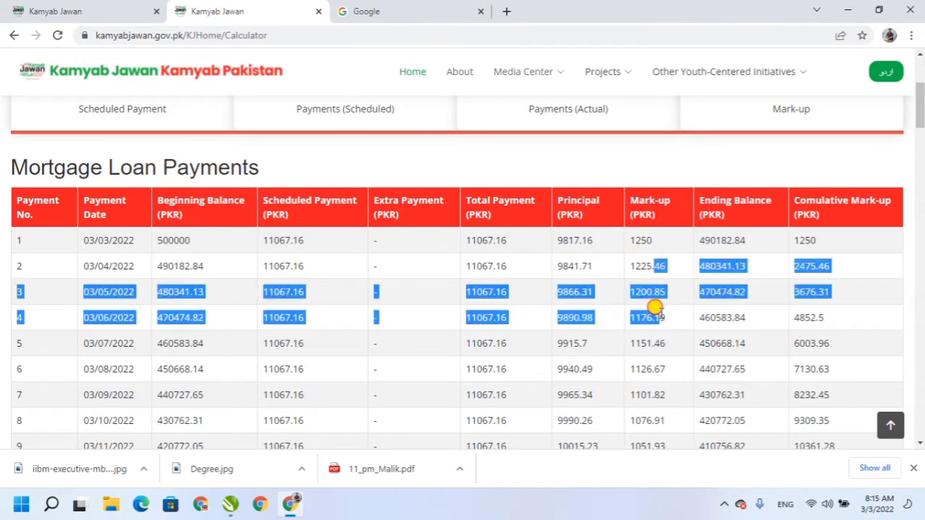
{"action": "left_click", "coordinate": [654, 308]}
{"action": "left_click_drag", "start_coordinate": [636, 344], "coordinate": [647, 395]}
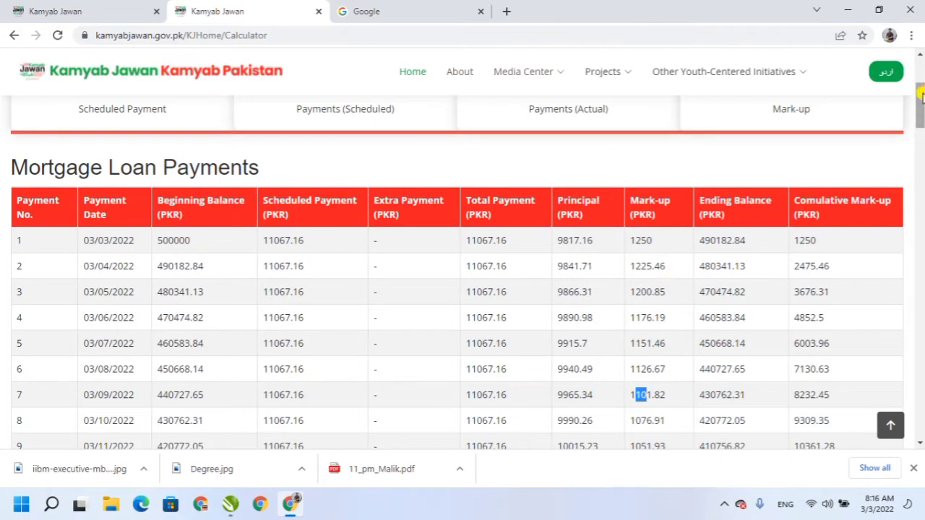
{"action": "mouse_move", "coordinate": [921, 97]}
{"action": "left_mouse_down"}
{"action": "mouse_move", "coordinate": [922, 371]}
{"action": "mouse_move", "coordinate": [922, 101]}
{"action": "left_mouse_up"}
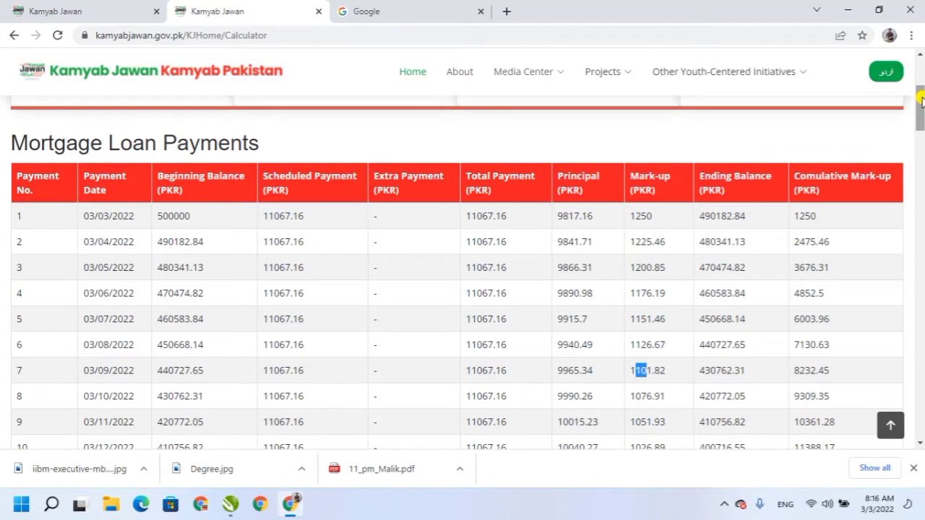
{"action": "left_click", "coordinate": [318, 10]}
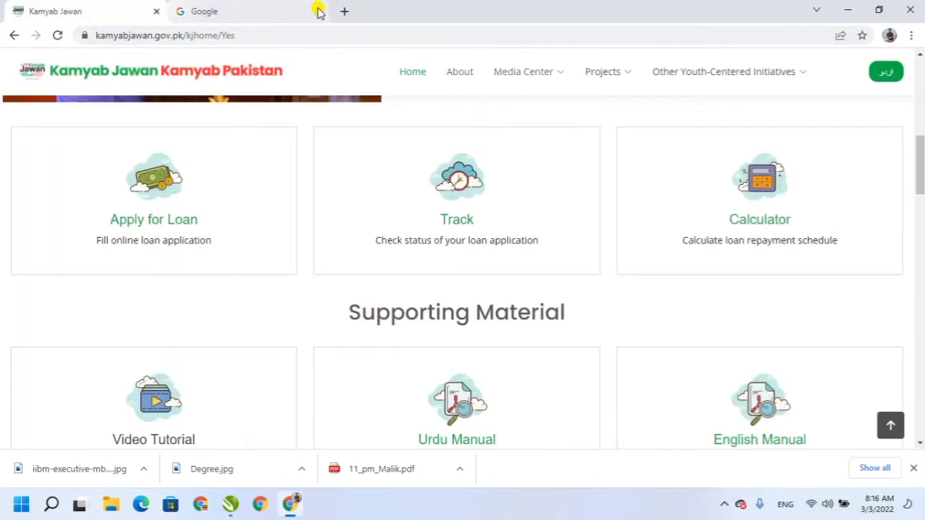
Open the YES! Application Form via Apply for Loan and dismiss the applicants' notice.
{"action": "left_click", "coordinate": [133, 221]}
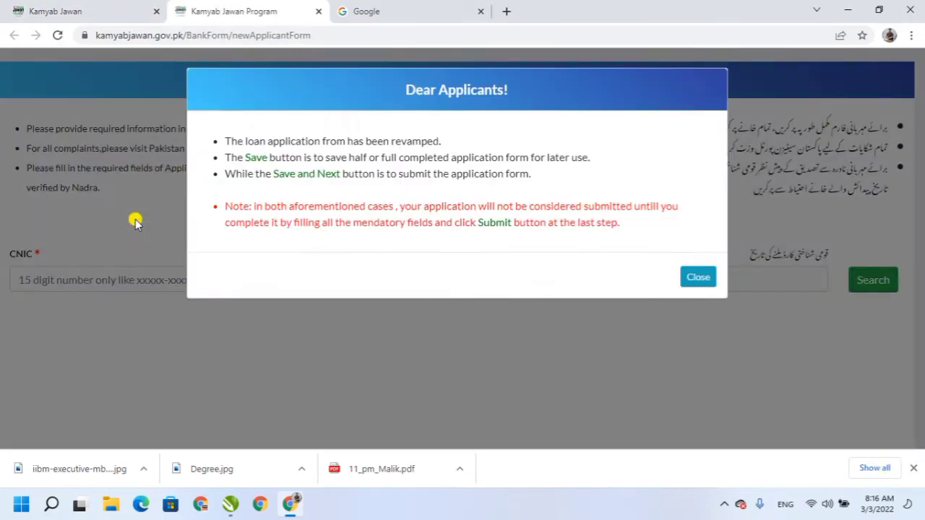
{"action": "left_click", "coordinate": [698, 279]}
{"action": "left_click", "coordinate": [85, 275]}
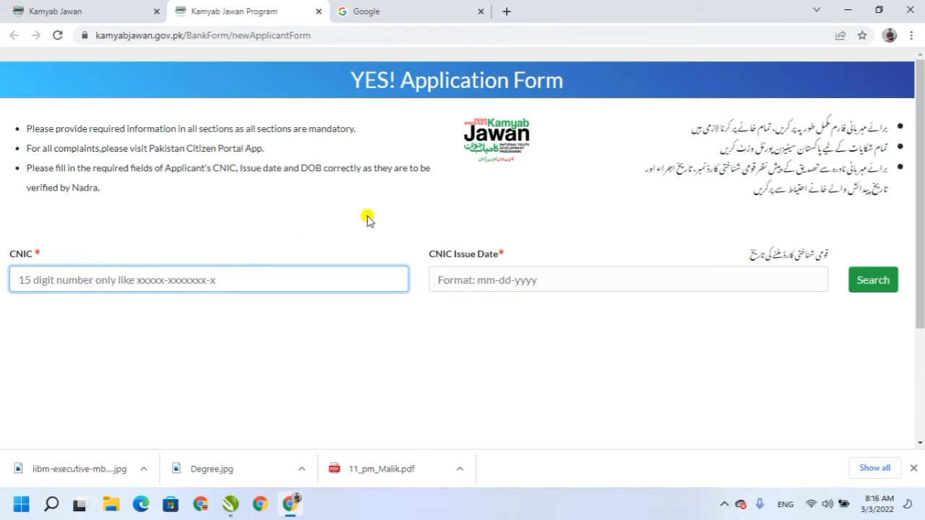
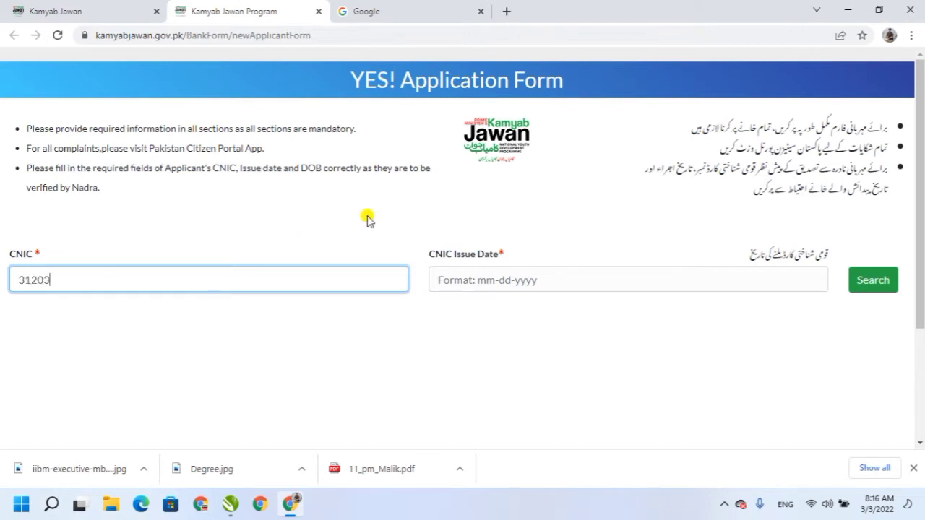
Enter the applicant's CNIC number, set issue date 08-06-2015, and run the search.
{"action": "left_click", "coordinate": [483, 281]}
{"action": "left_click", "coordinate": [571, 116]}
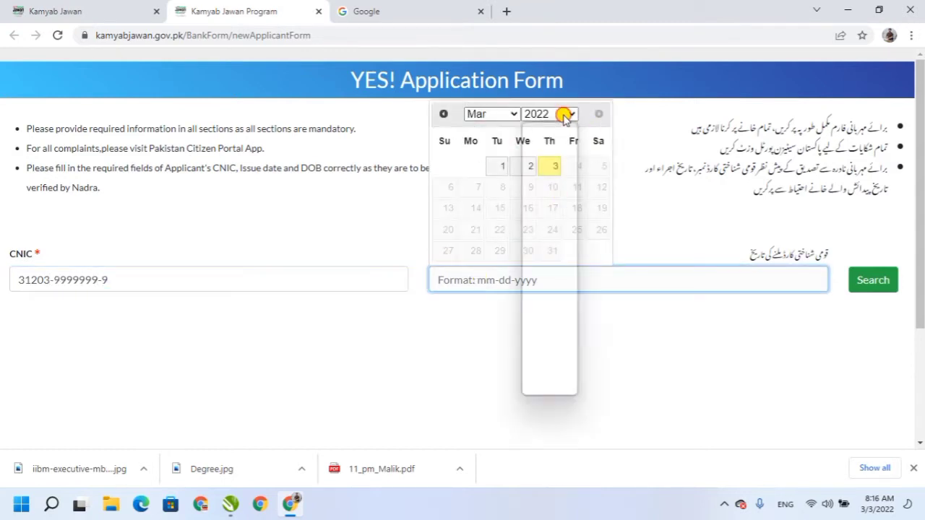
{"action": "left_click", "coordinate": [539, 196]}
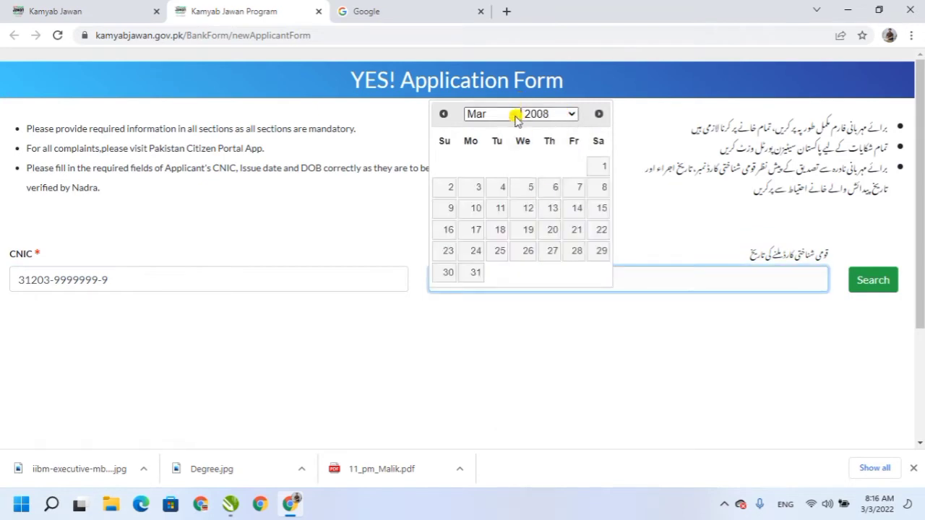
{"action": "left_click", "coordinate": [510, 114]}
{"action": "left_click", "coordinate": [495, 223]}
{"action": "left_click", "coordinate": [557, 114]}
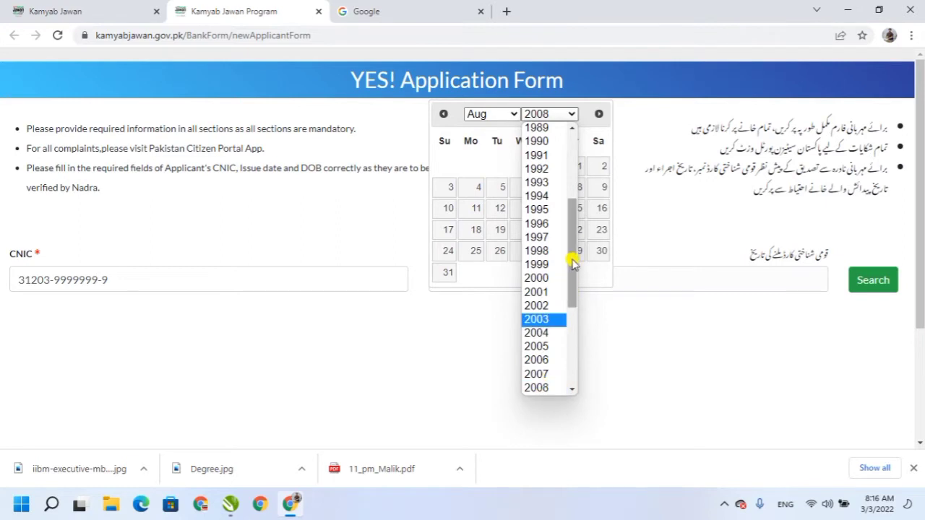
{"action": "left_click_drag", "start_coordinate": [574, 258], "coordinate": [559, 311]}
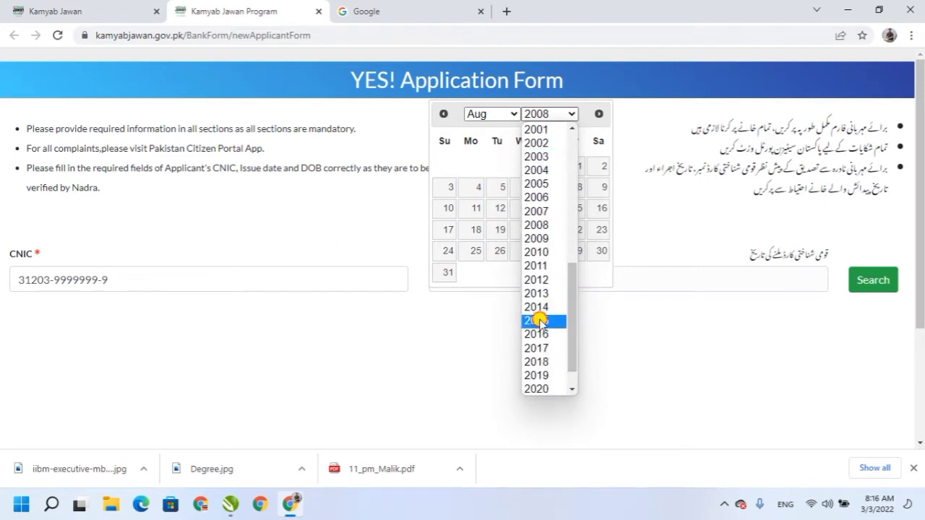
{"action": "left_click", "coordinate": [538, 320]}
{"action": "left_click", "coordinate": [554, 188]}
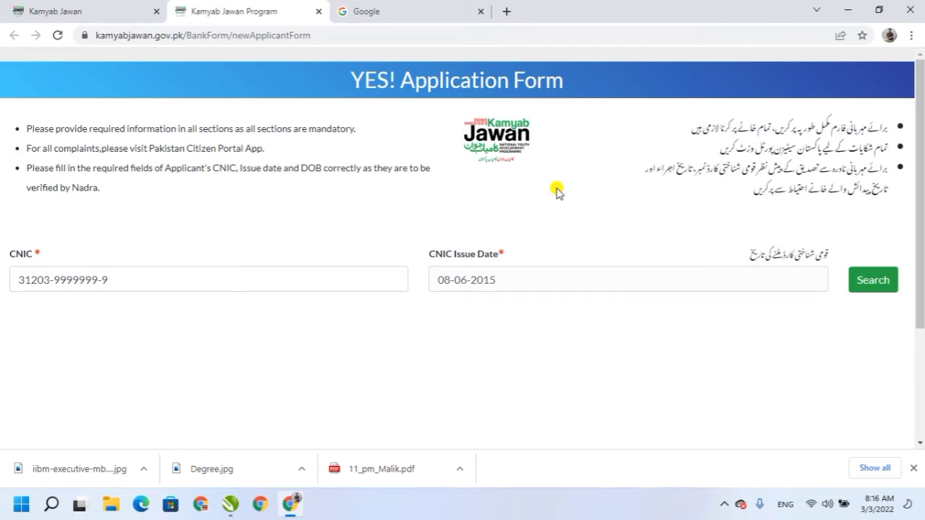
{"action": "left_click", "coordinate": [873, 281]}
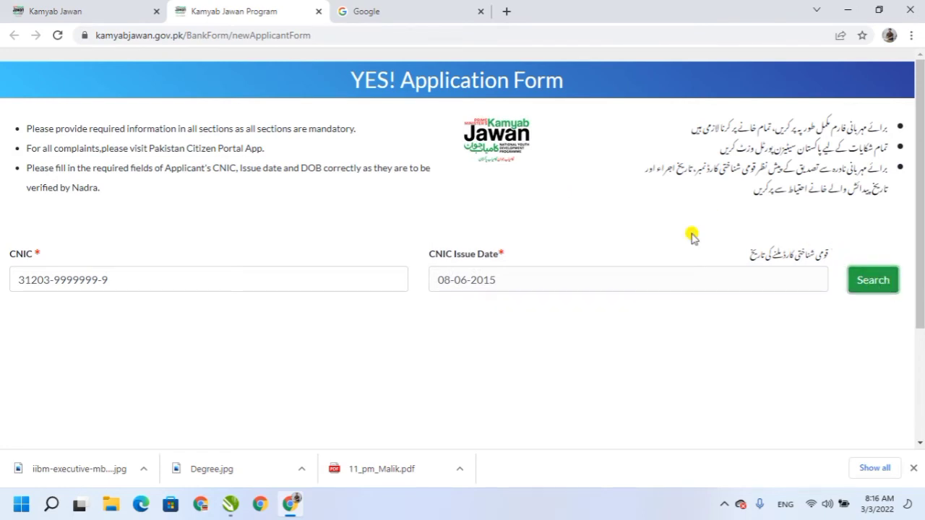
{"action": "left_click", "coordinate": [873, 289]}
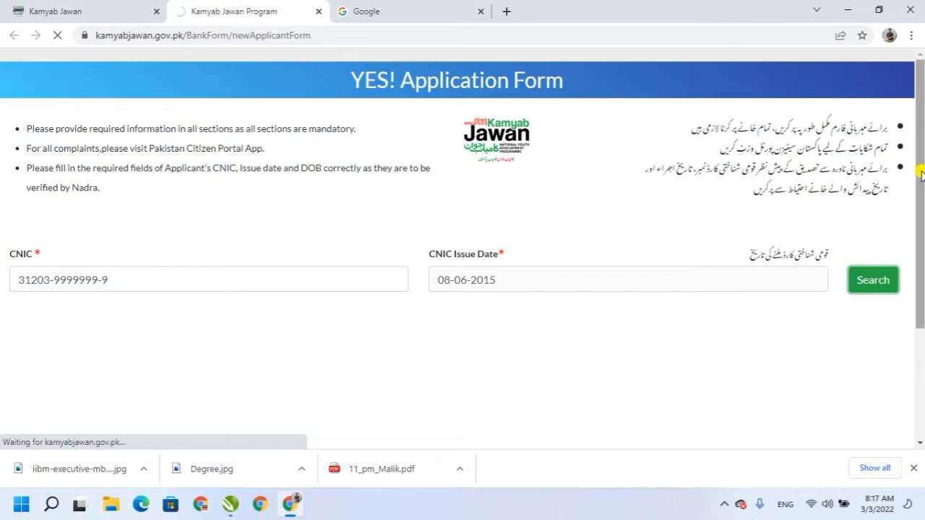
Dismiss the applicants' notice on the loaded form and scroll to Initial Selection.
{"action": "left_click_drag", "start_coordinate": [921, 174], "coordinate": [923, 208]}
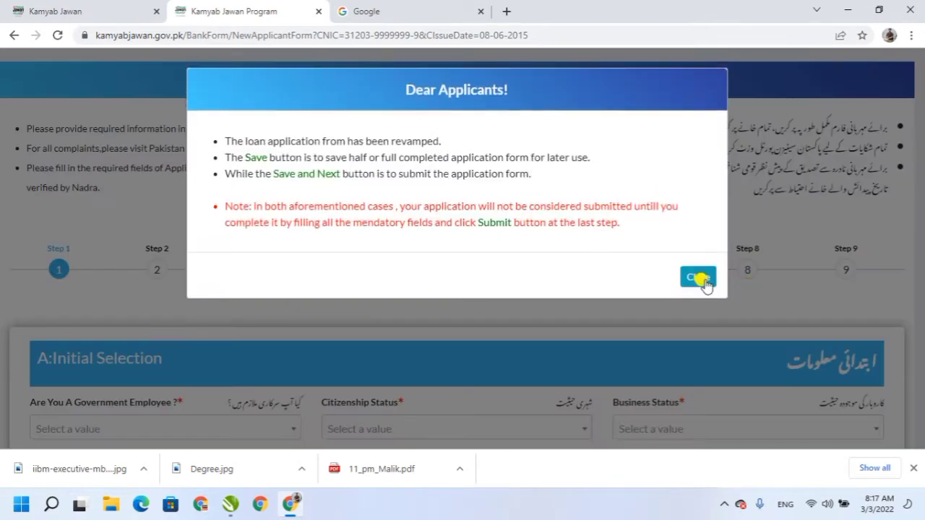
{"action": "left_click", "coordinate": [698, 277]}
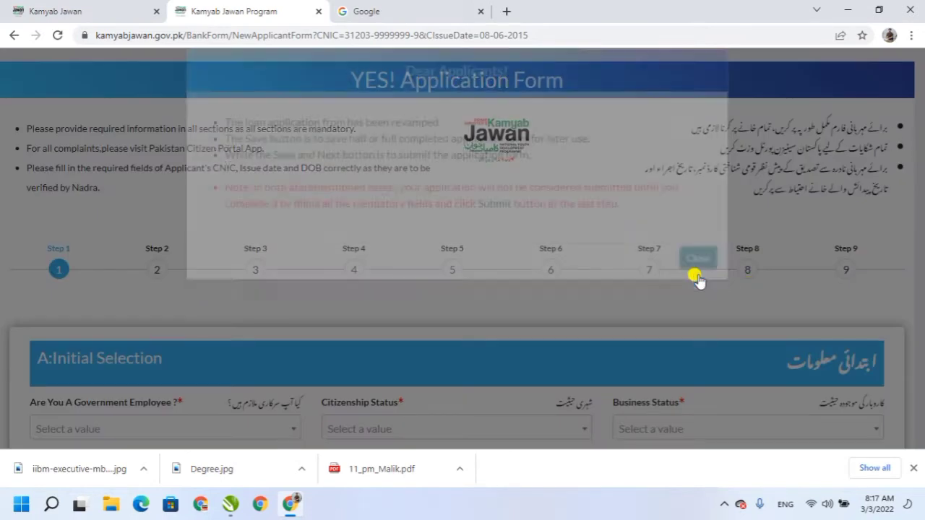
{"action": "left_click_drag", "start_coordinate": [922, 146], "coordinate": [922, 214]}
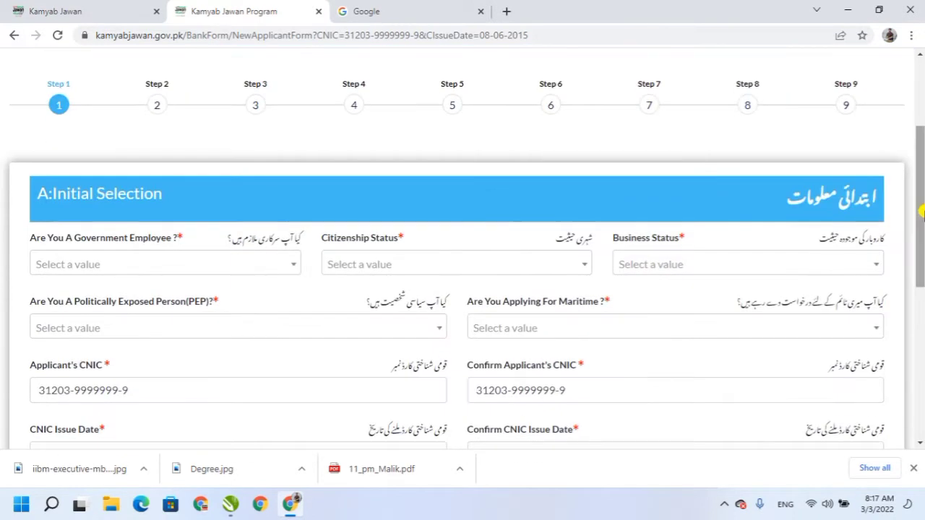
Answer No to Government Employee after Yes shows a not-eligible warning.
{"action": "left_click", "coordinate": [285, 266]}
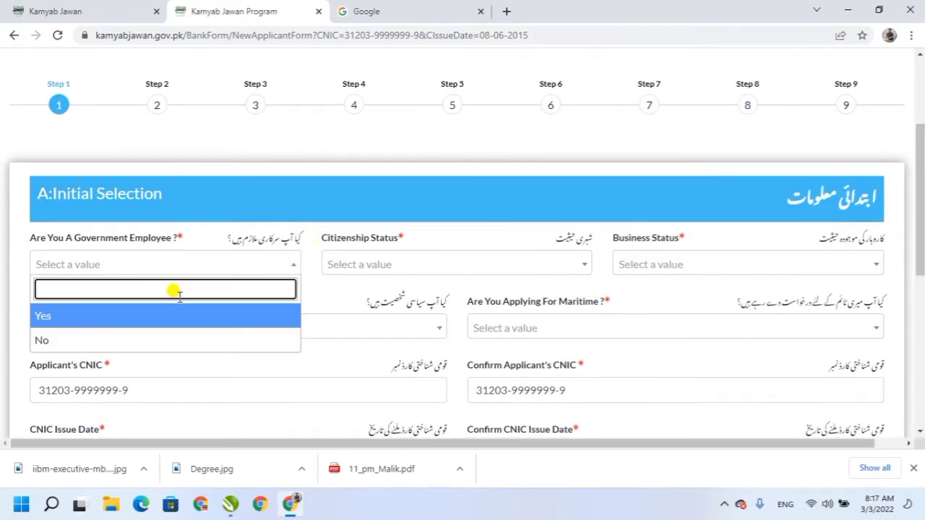
{"action": "left_click", "coordinate": [94, 316]}
{"action": "left_click_drag", "start_coordinate": [28, 259], "coordinate": [128, 262]}
{"action": "left_click", "coordinate": [161, 267]}
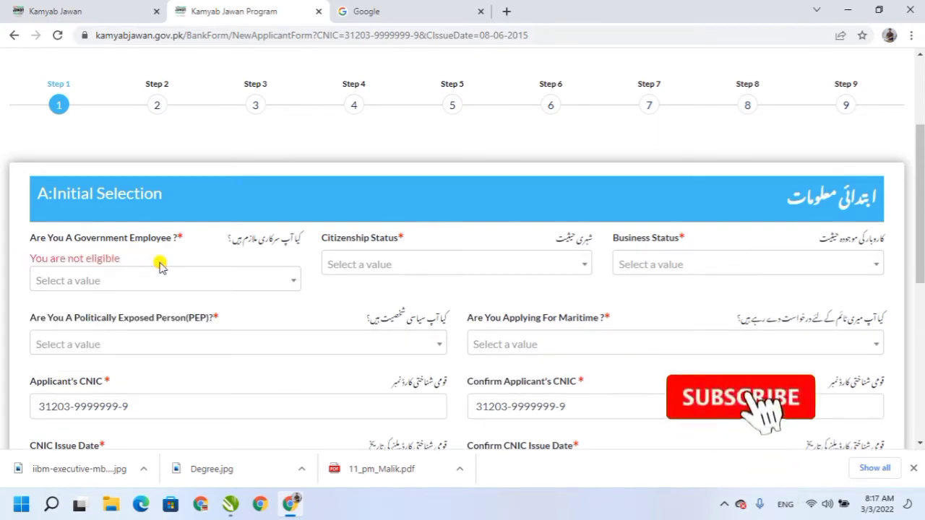
{"action": "left_click", "coordinate": [205, 284]}
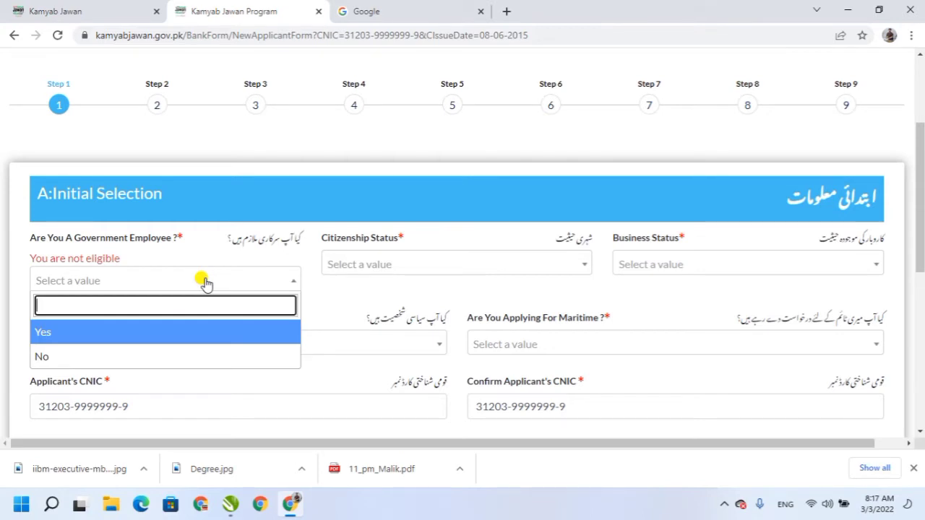
{"action": "left_click", "coordinate": [54, 356]}
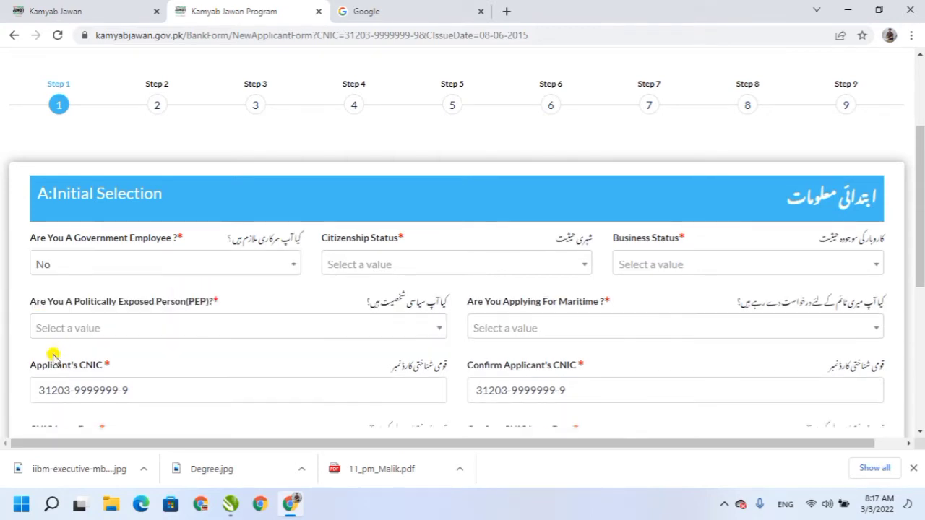
Set Citizenship Status to Resident and Business Status to New Business.
{"action": "left_click", "coordinate": [407, 267]}
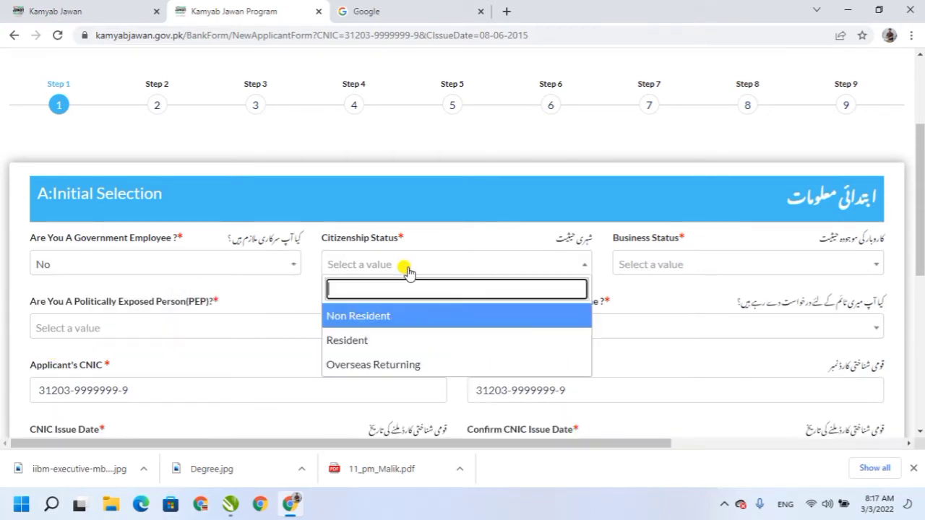
{"action": "left_click", "coordinate": [350, 342]}
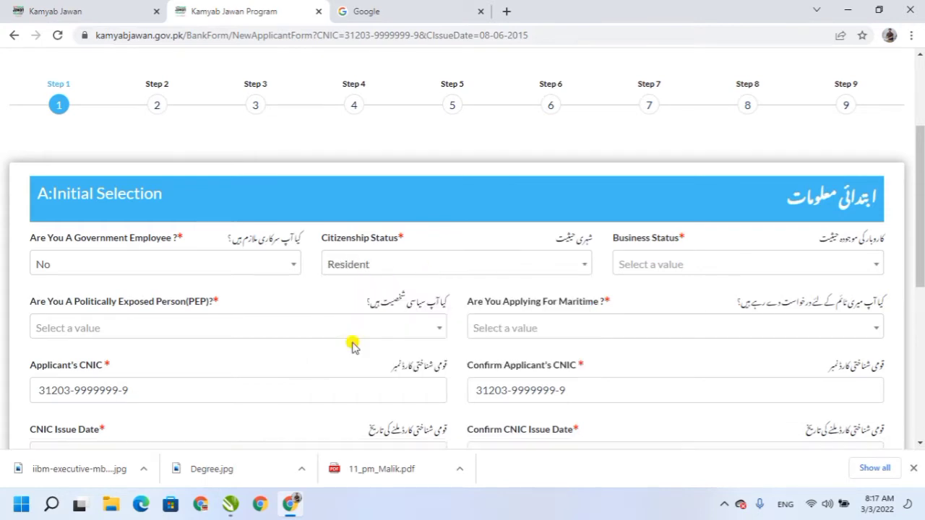
{"action": "left_click", "coordinate": [695, 272]}
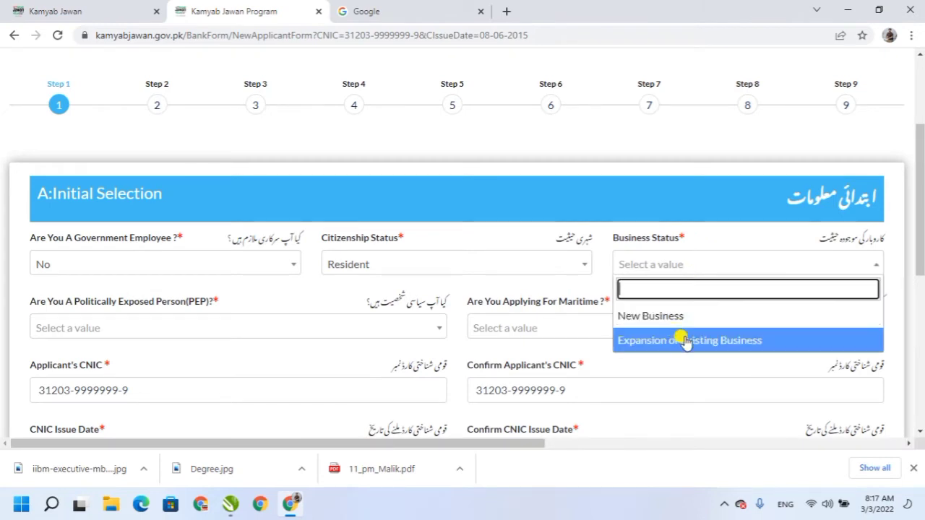
{"action": "left_click", "coordinate": [648, 316]}
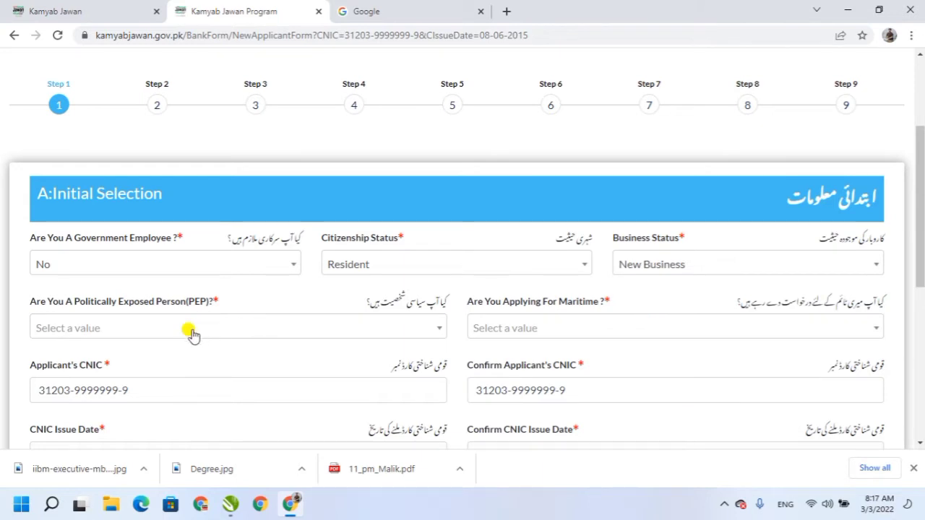
Answer No to both the politically exposed person and Maritime questions.
{"action": "left_click", "coordinate": [158, 333]}
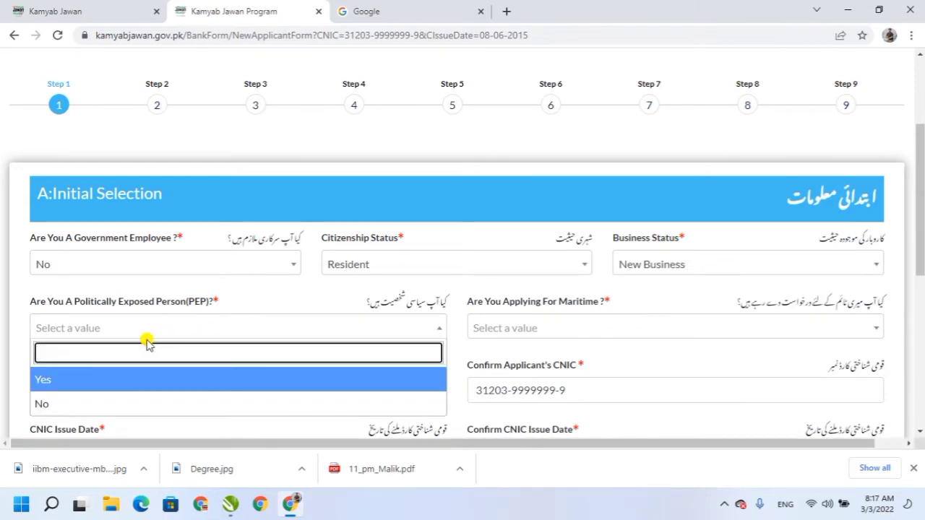
{"action": "left_click", "coordinate": [46, 377]}
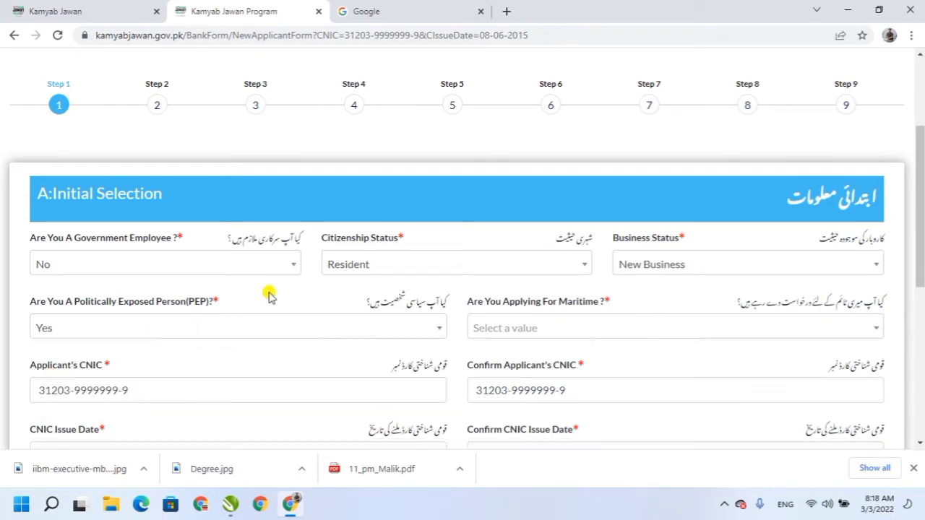
{"action": "left_click", "coordinate": [193, 328]}
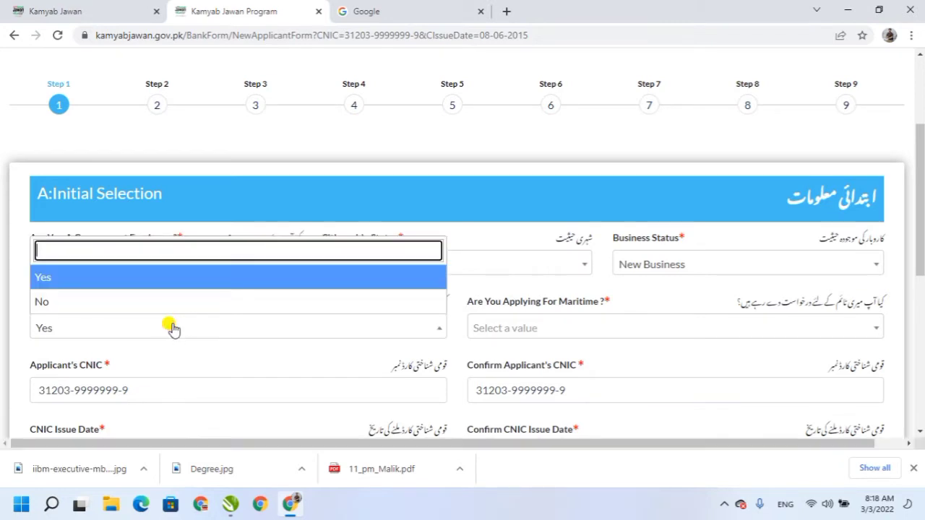
{"action": "left_click", "coordinate": [46, 305]}
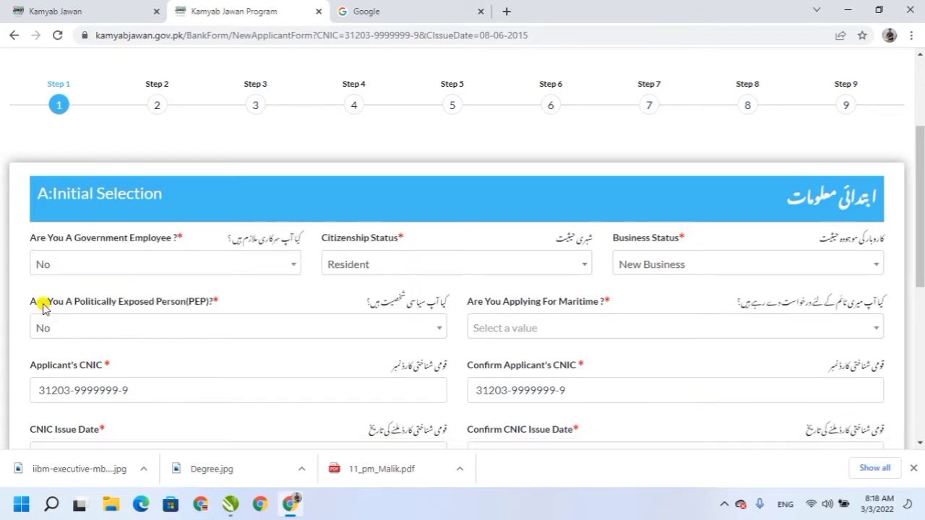
{"action": "left_click", "coordinate": [124, 327]}
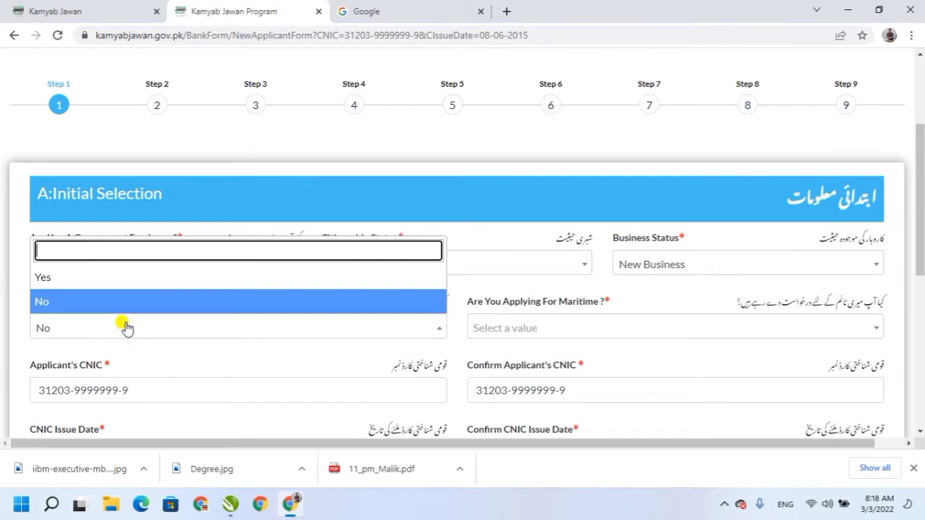
{"action": "left_click", "coordinate": [55, 303]}
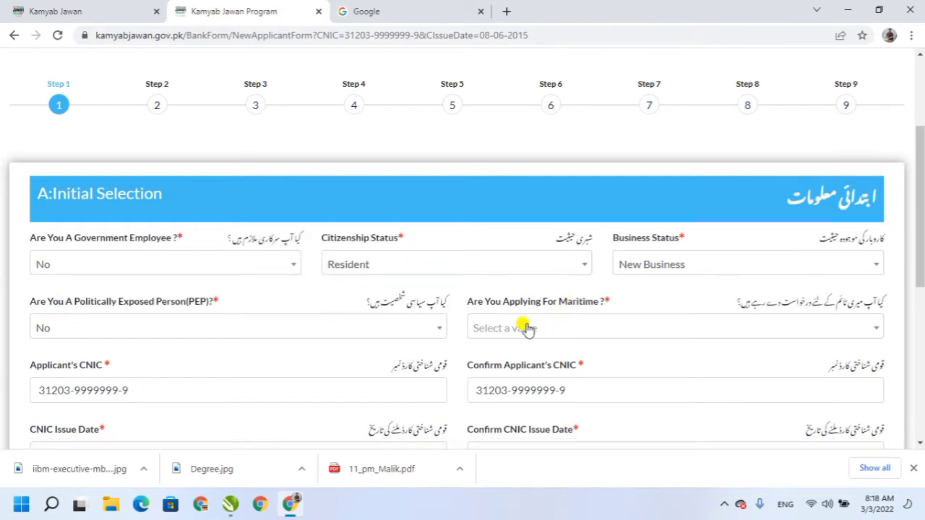
{"action": "left_click", "coordinate": [599, 329]}
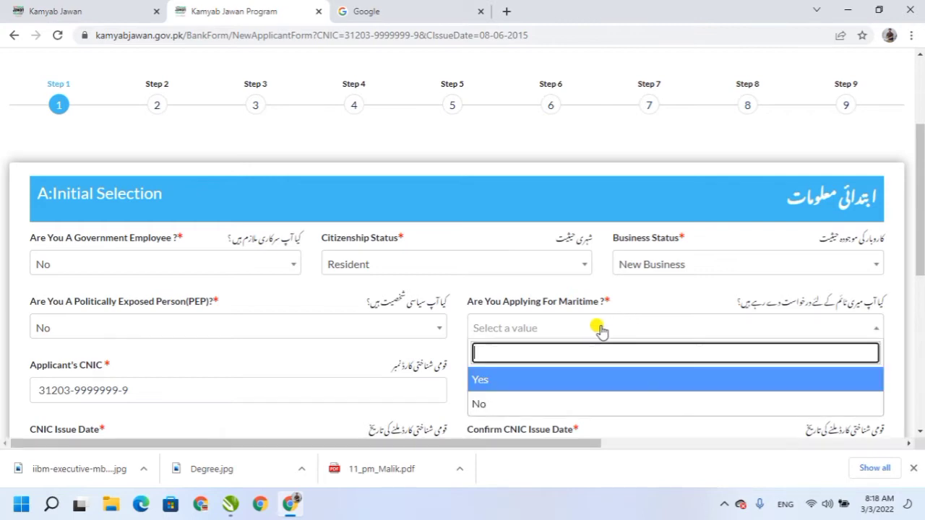
{"action": "left_click", "coordinate": [481, 404]}
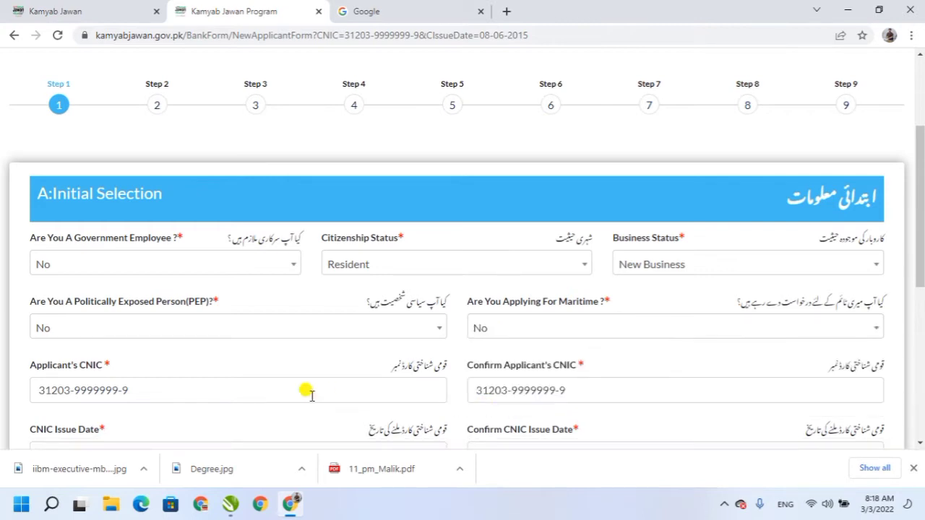
Review the CNIC confirmation labels and select Bank of Punjab as the bank.
{"action": "left_click_drag", "start_coordinate": [921, 230], "coordinate": [921, 291]}
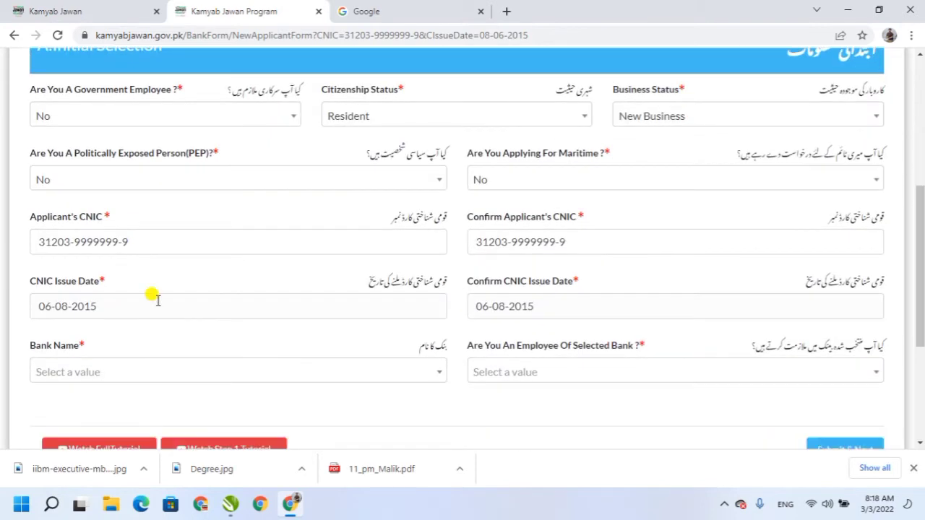
{"action": "left_click_drag", "start_coordinate": [49, 217], "coordinate": [122, 220]}
{"action": "left_click_drag", "start_coordinate": [479, 212], "coordinate": [547, 221]}
{"action": "left_click_drag", "start_coordinate": [27, 284], "coordinate": [106, 289]}
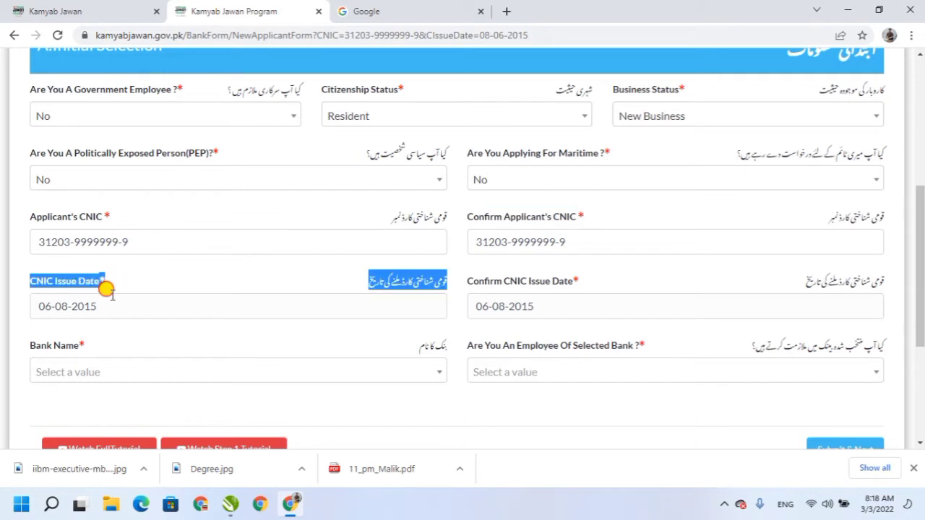
{"action": "left_click_drag", "start_coordinate": [471, 279], "coordinate": [582, 287]}
{"action": "scroll", "coordinate": [462, 290], "scroll_direction": "down", "scroll_amount": 1}
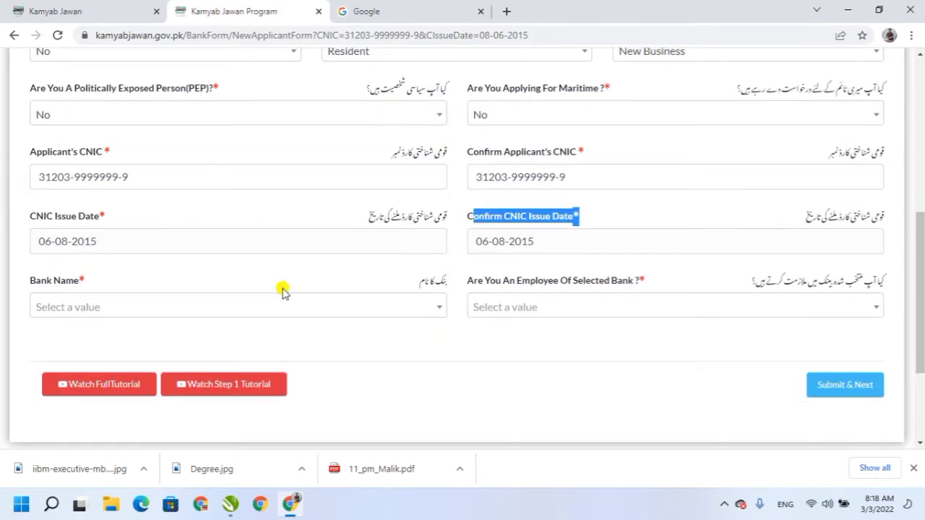
{"action": "left_click", "coordinate": [290, 310]}
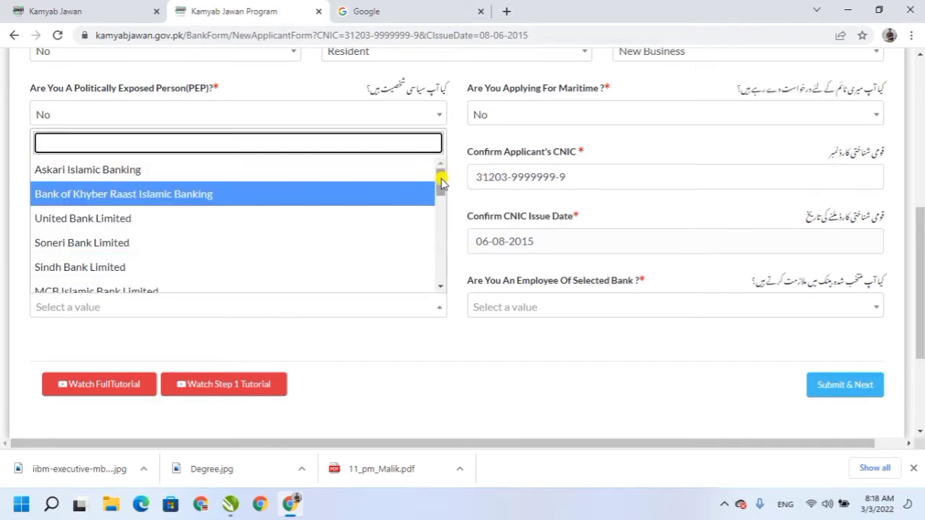
{"action": "left_click_drag", "start_coordinate": [440, 179], "coordinate": [434, 271]}
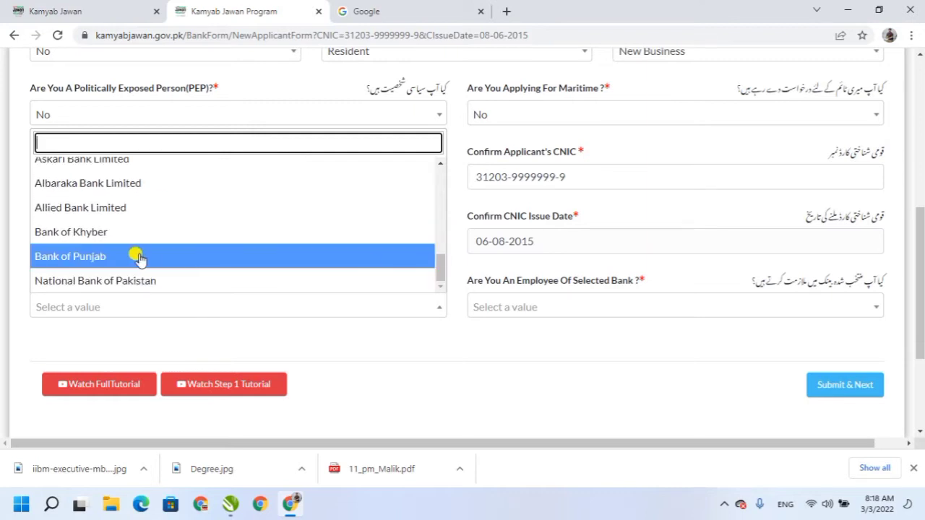
{"action": "left_click", "coordinate": [105, 257]}
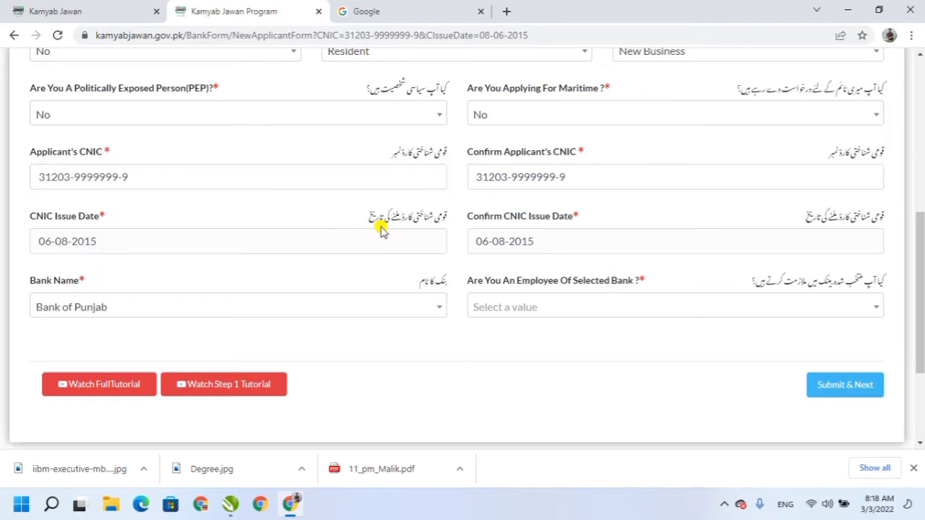
Answer No to being a bank employee after Yes triggers 'You are not eligible'.
{"action": "left_click", "coordinate": [824, 311]}
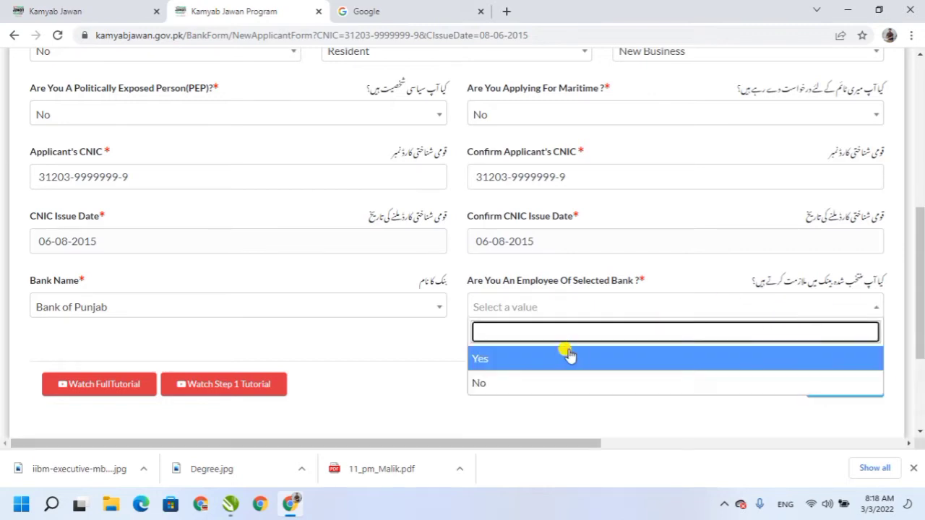
{"action": "left_click", "coordinate": [499, 357]}
{"action": "left_click_drag", "start_coordinate": [547, 314], "coordinate": [482, 291]}
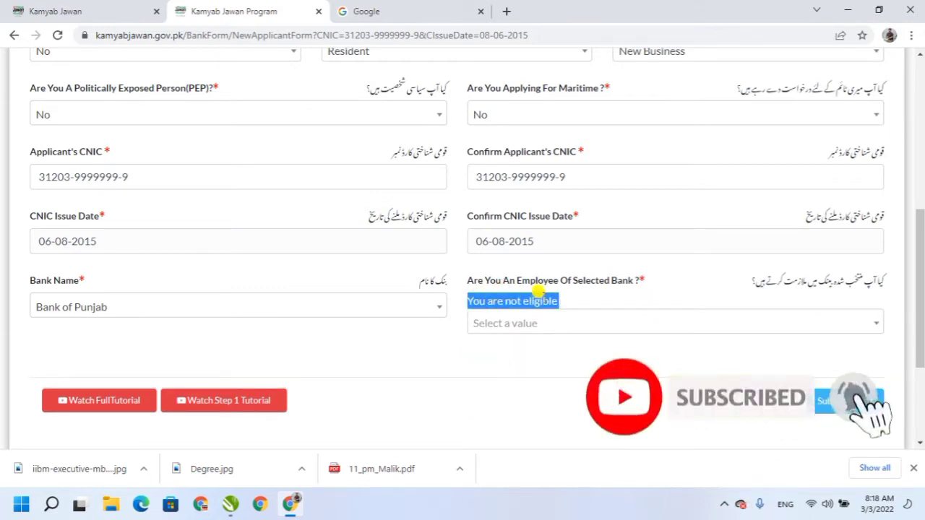
{"action": "left_click", "coordinate": [559, 329]}
{"action": "left_click", "coordinate": [559, 328]}
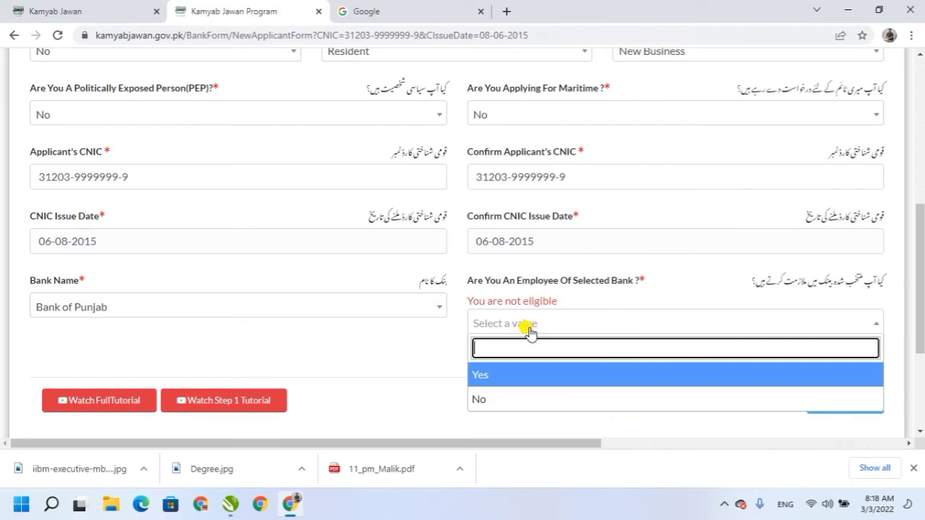
{"action": "left_click", "coordinate": [486, 400]}
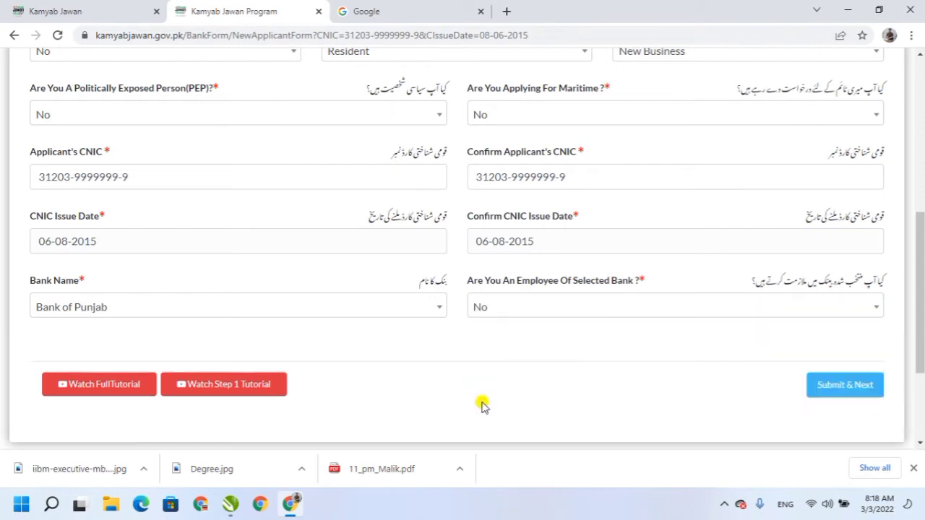
Submit Step 1 and begin typing the applicant's full name in Step 2 Personal Information.
{"action": "left_click", "coordinate": [853, 389]}
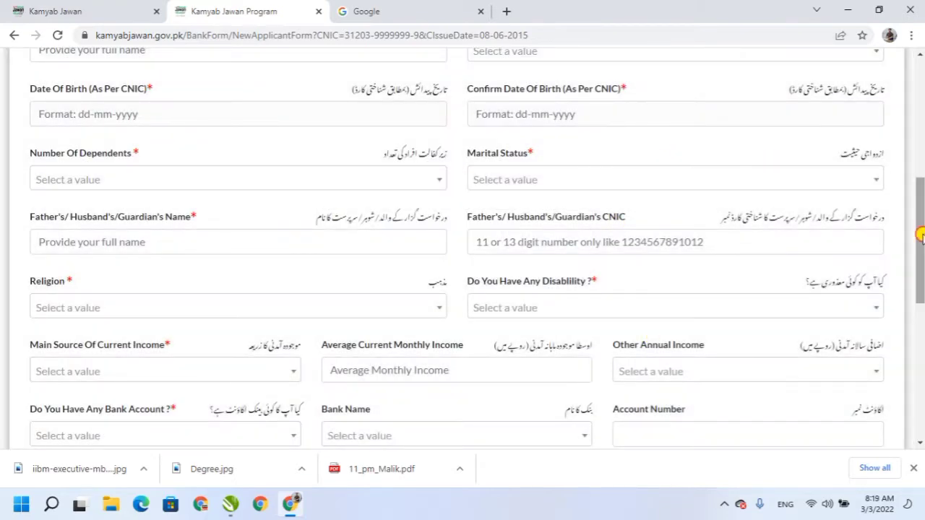
{"action": "left_click_drag", "start_coordinate": [921, 236], "coordinate": [922, 137]}
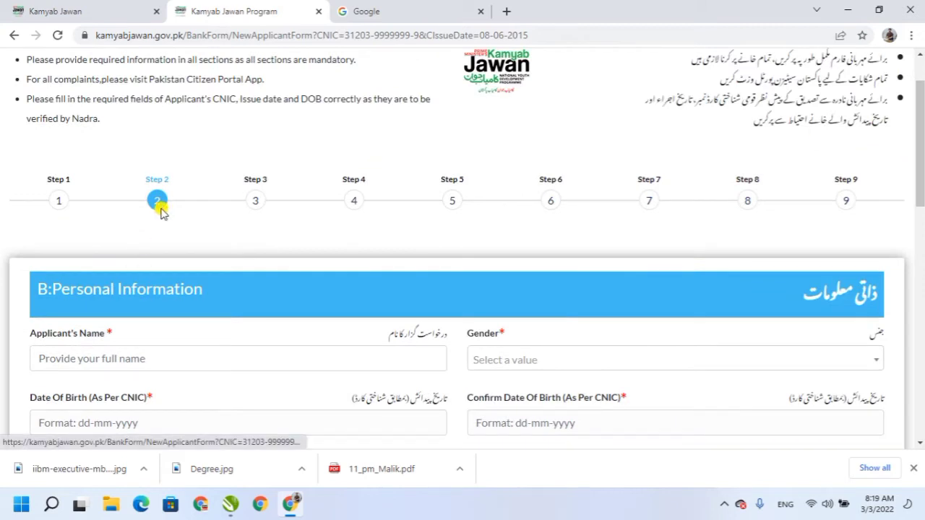
{"action": "scroll", "coordinate": [768, 165], "scroll_direction": "down", "scroll_amount": 2}
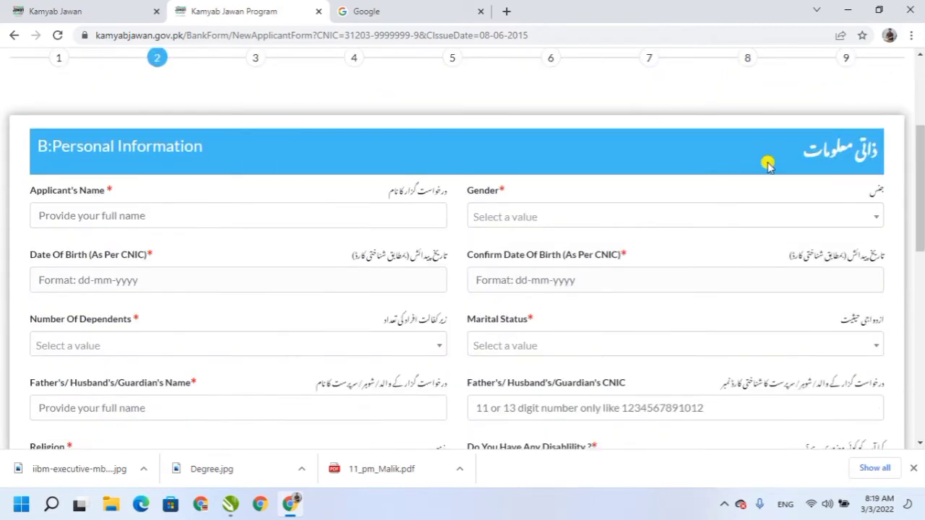
{"action": "left_click_drag", "start_coordinate": [40, 144], "coordinate": [176, 147]}
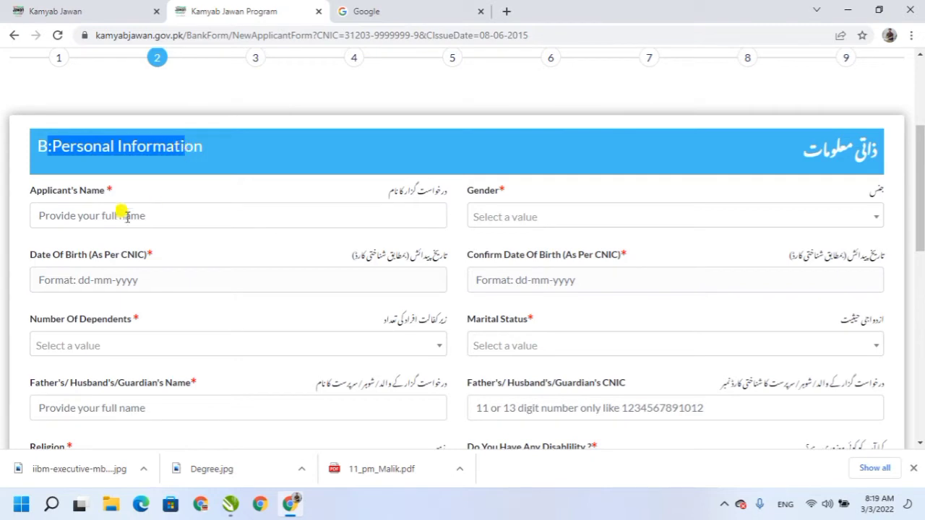
{"action": "left_click", "coordinate": [97, 219]}
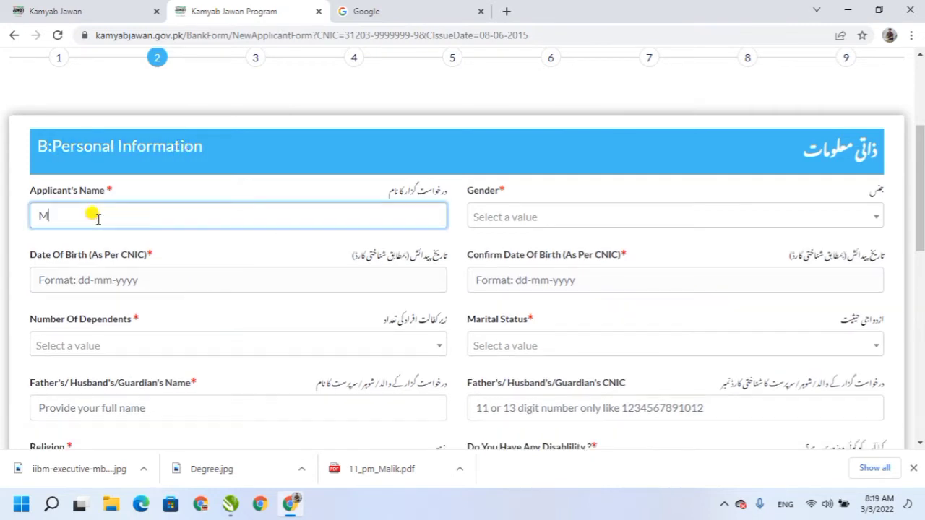
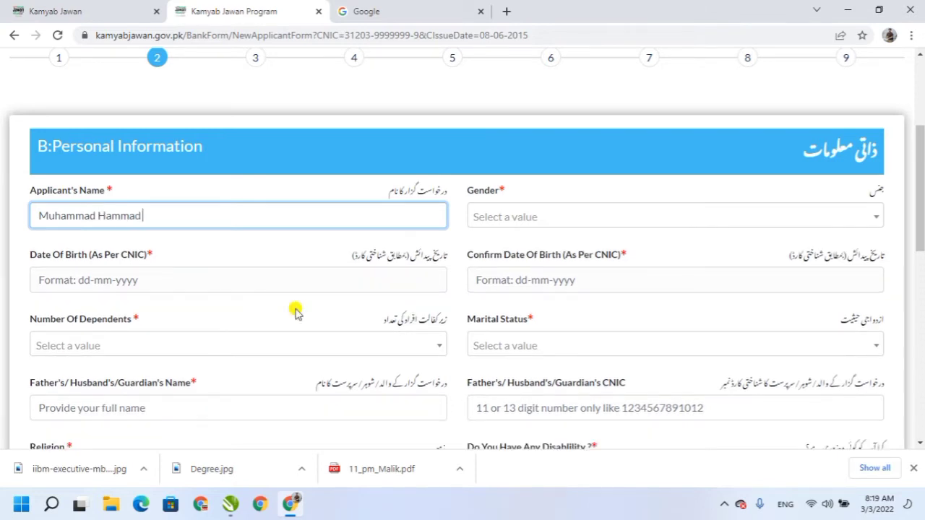
{"action": "left_click", "coordinate": [499, 217]}
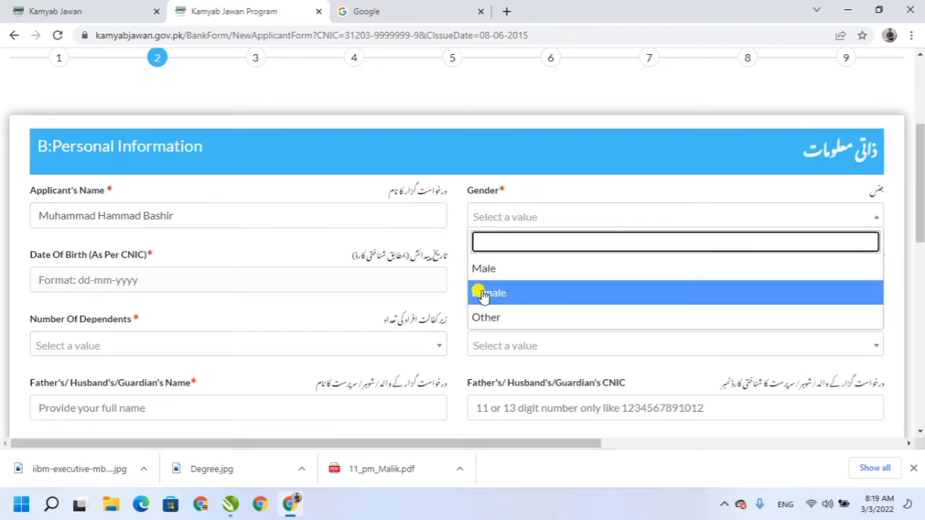
{"action": "left_click", "coordinate": [496, 269]}
{"action": "left_click", "coordinate": [107, 282]}
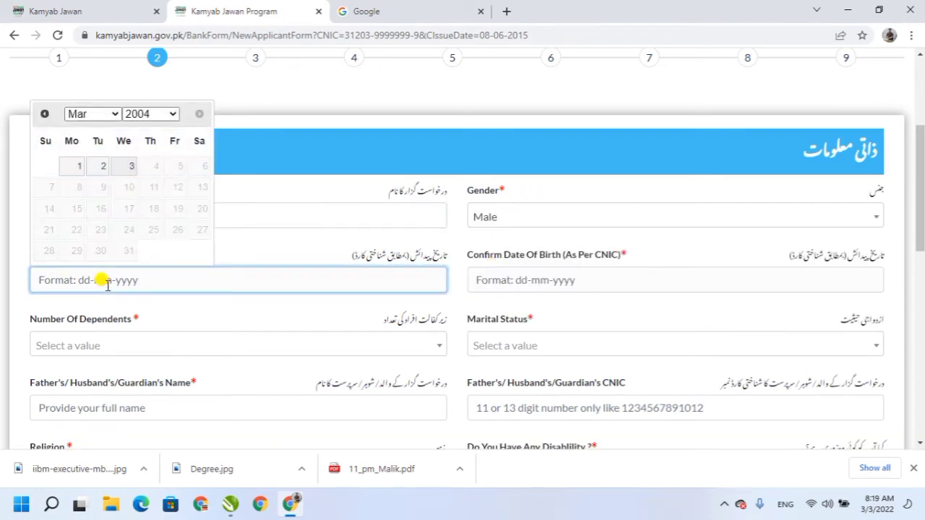
{"action": "left_click", "coordinate": [170, 114]}
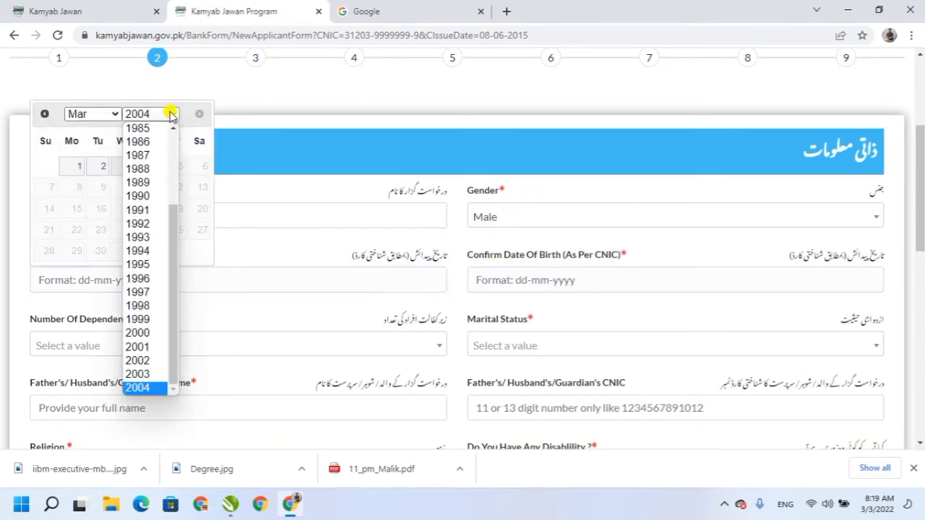
{"action": "left_click", "coordinate": [148, 306]}
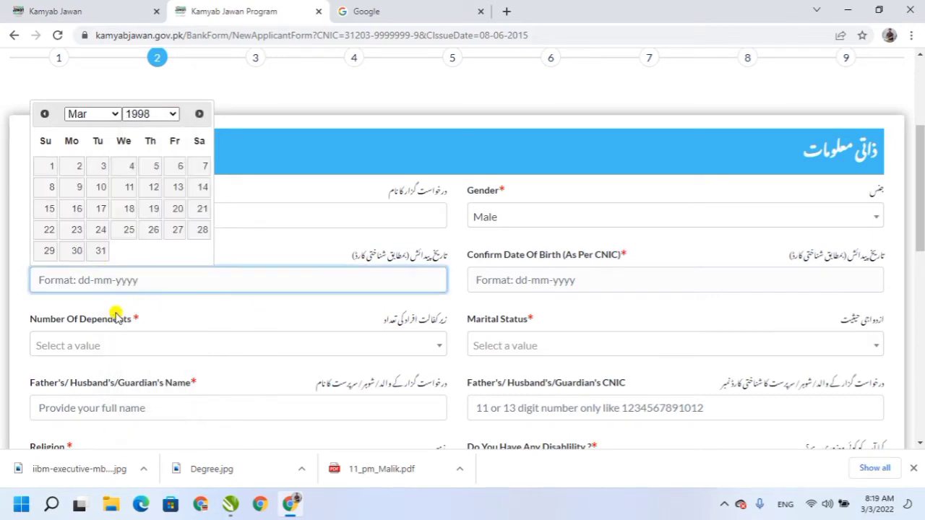
{"action": "left_click", "coordinate": [100, 115]}
{"action": "left_click", "coordinate": [104, 197]}
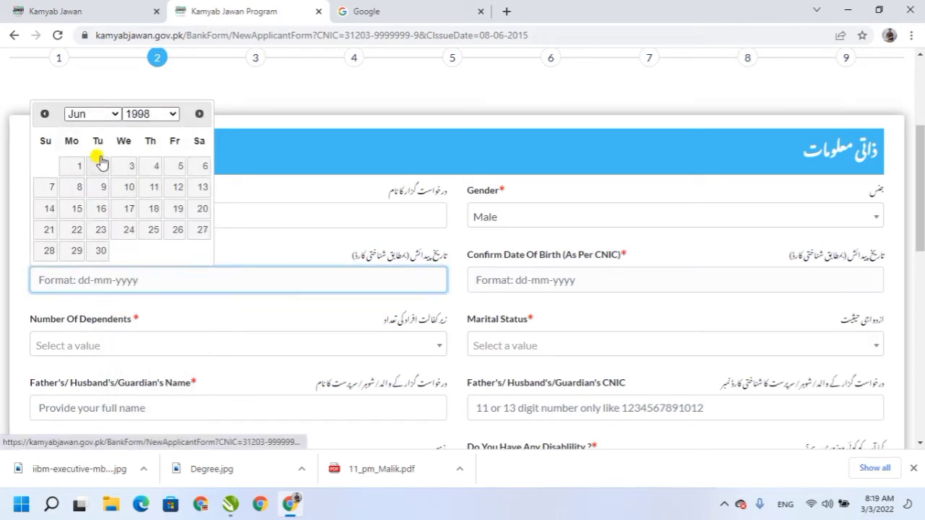
{"action": "left_click", "coordinate": [104, 113]}
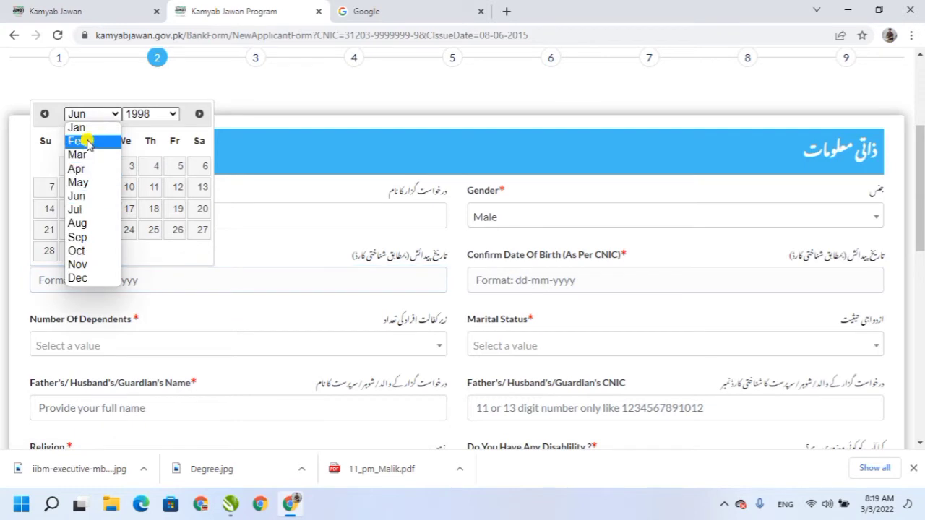
{"action": "left_click", "coordinate": [88, 143]}
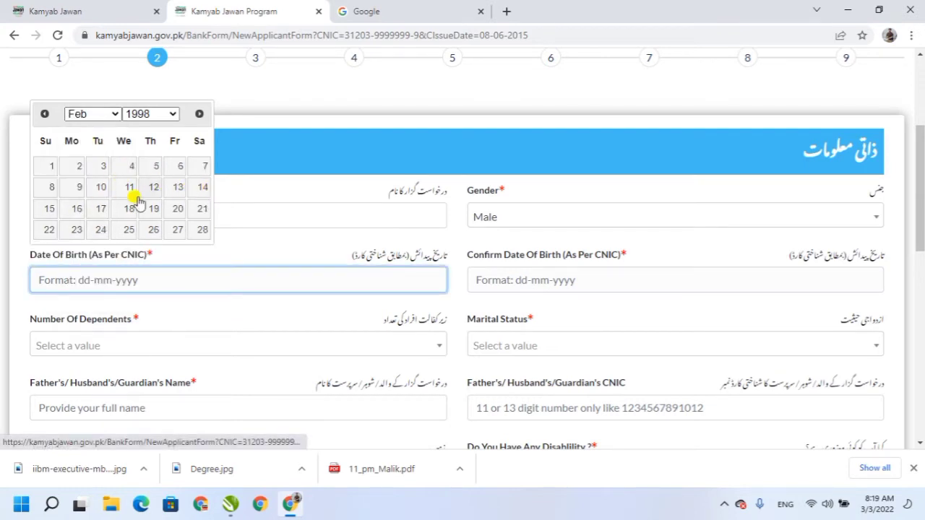
{"action": "left_click", "coordinate": [47, 209]}
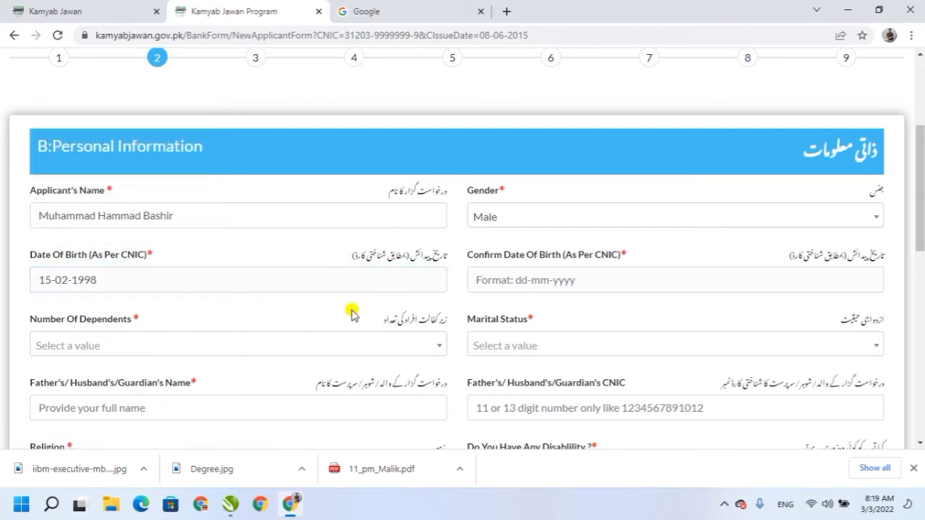
In Confirm Date Of Birth, choose year 1998 and month February.
{"action": "left_click", "coordinate": [567, 280]}
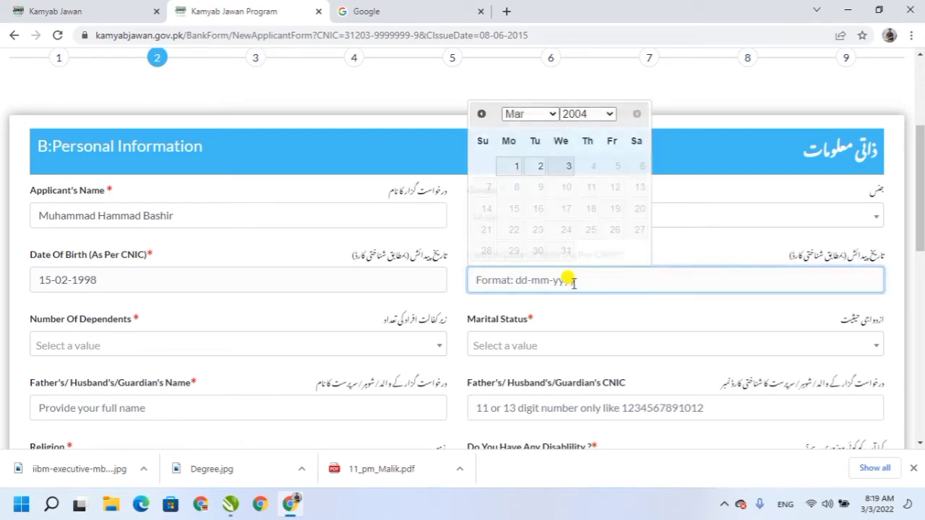
{"action": "left_click", "coordinate": [608, 116]}
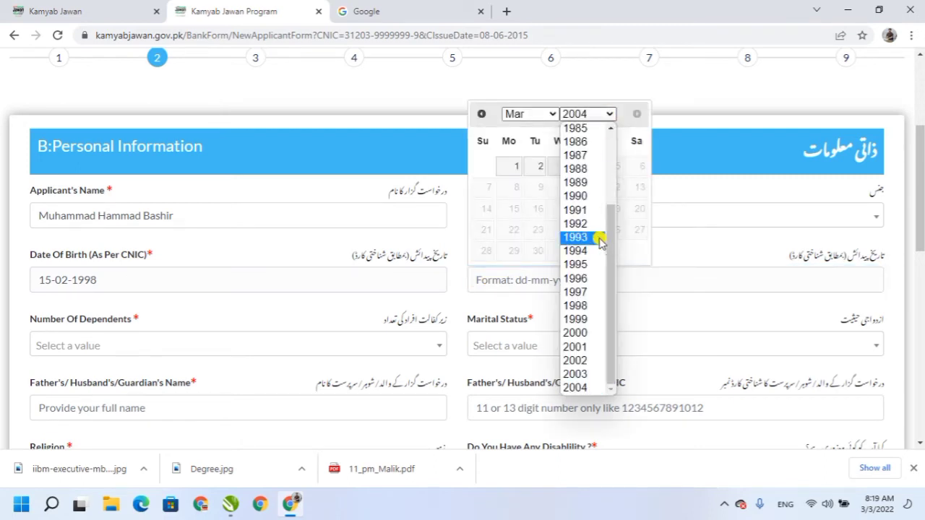
{"action": "left_click", "coordinate": [584, 306]}
{"action": "left_click", "coordinate": [550, 116]}
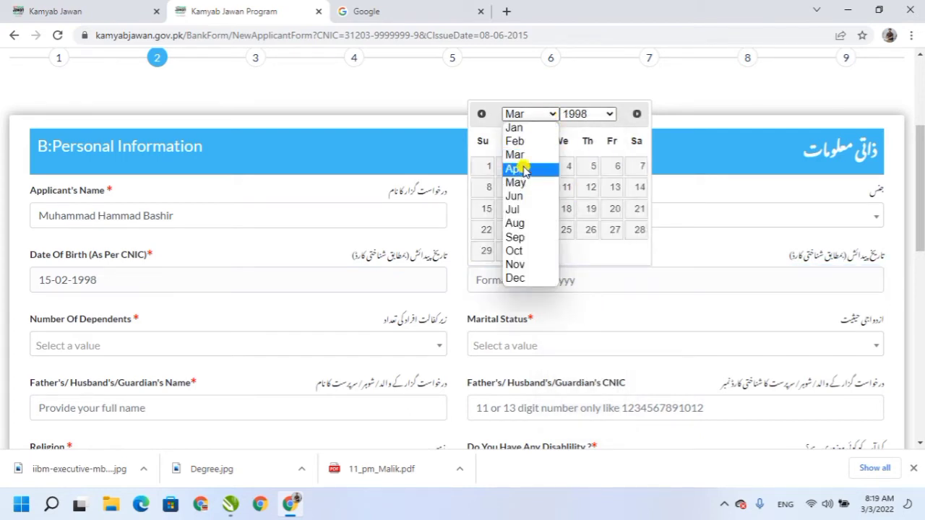
{"action": "left_click", "coordinate": [514, 141]}
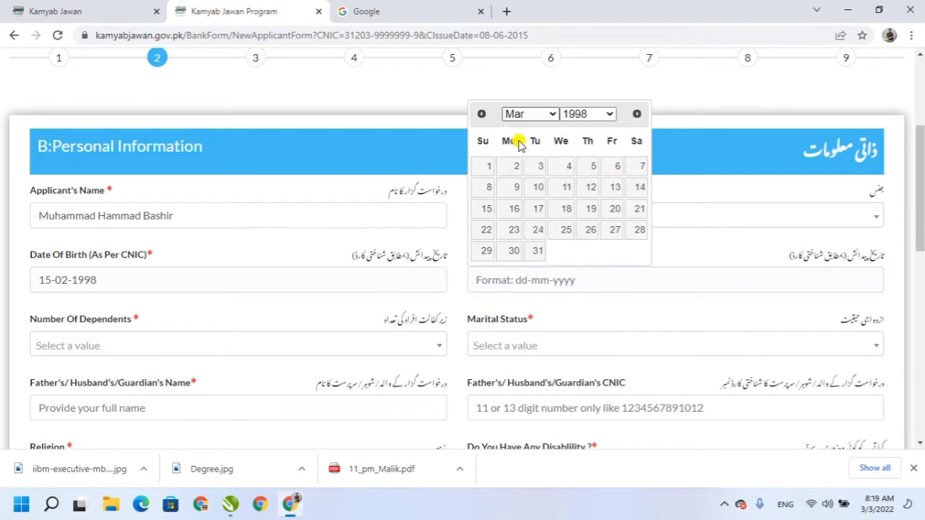
Confirm the birth day as the 15th, set dependents to 0 and marital status to Unmarried.
{"action": "left_click", "coordinate": [486, 211]}
{"action": "left_click", "coordinate": [326, 346]}
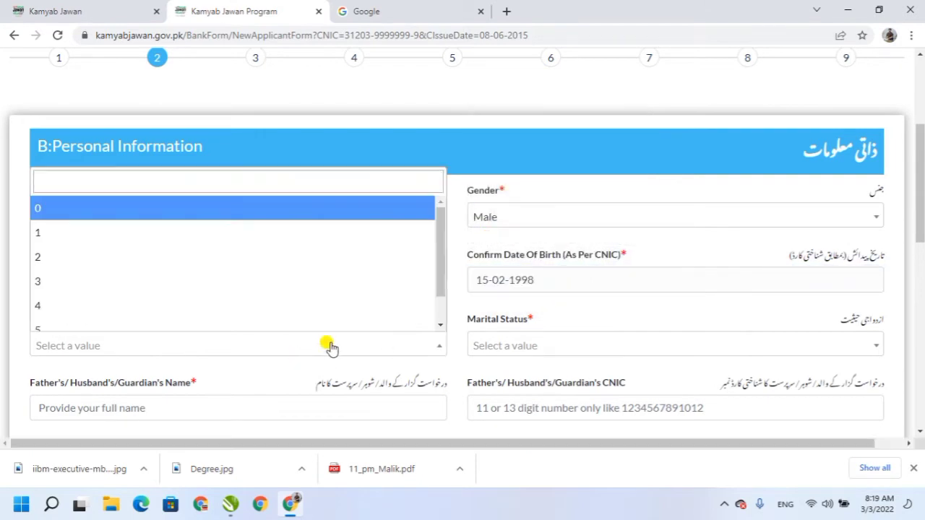
{"action": "scroll", "coordinate": [923, 228], "scroll_direction": "down", "scroll_amount": 2}
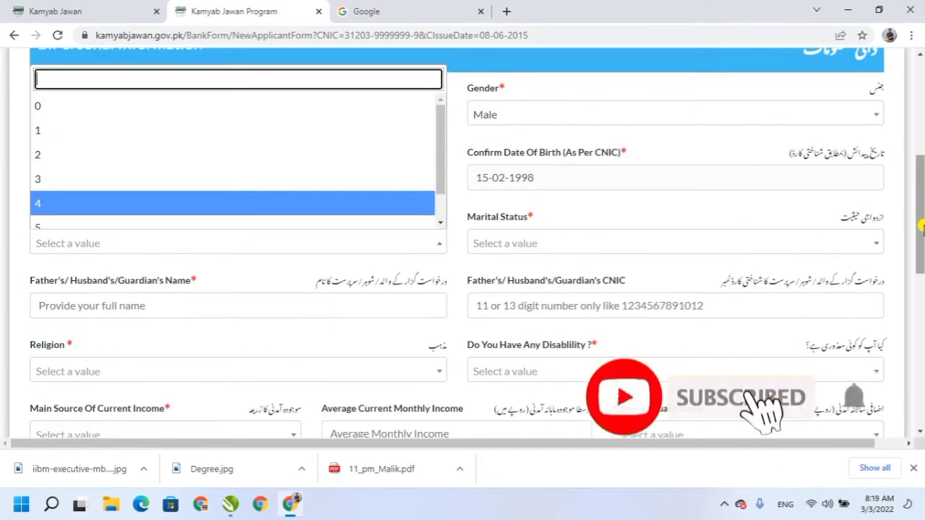
{"action": "left_click", "coordinate": [40, 109]}
{"action": "left_click", "coordinate": [513, 245]}
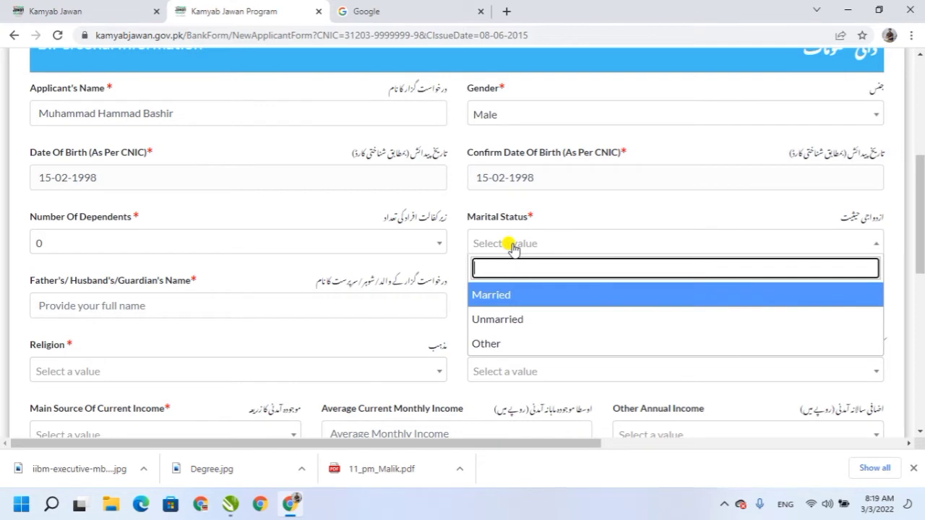
{"action": "left_click", "coordinate": [484, 319]}
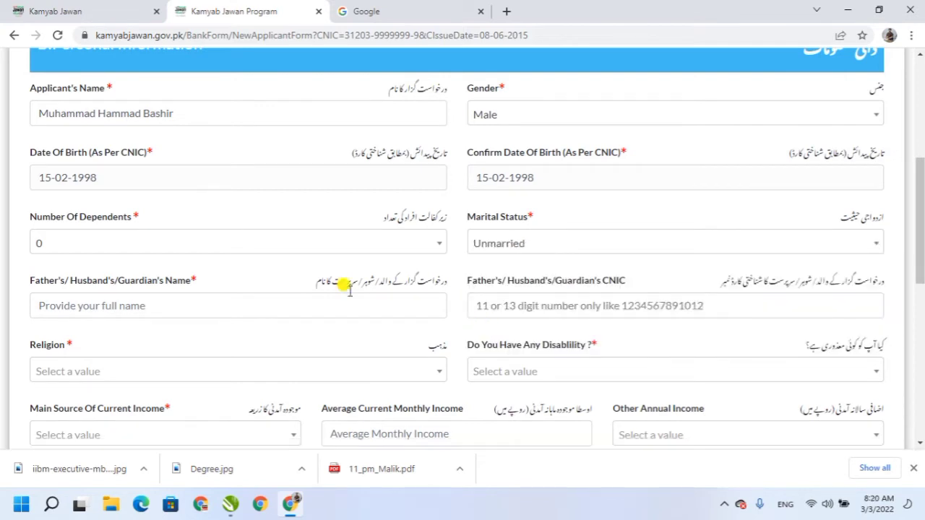
Enter the father's or guardian's name and begin the guardian's CNIC number.
{"action": "left_click", "coordinate": [203, 308]}
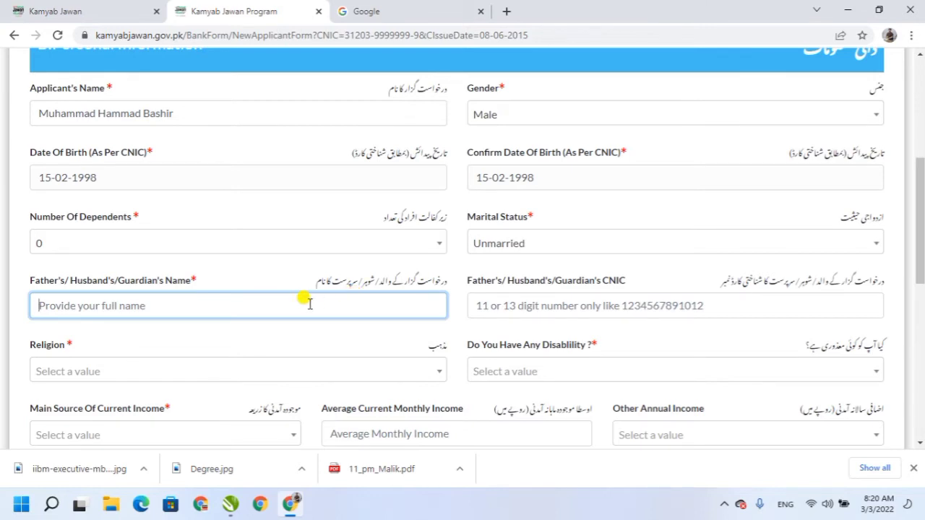
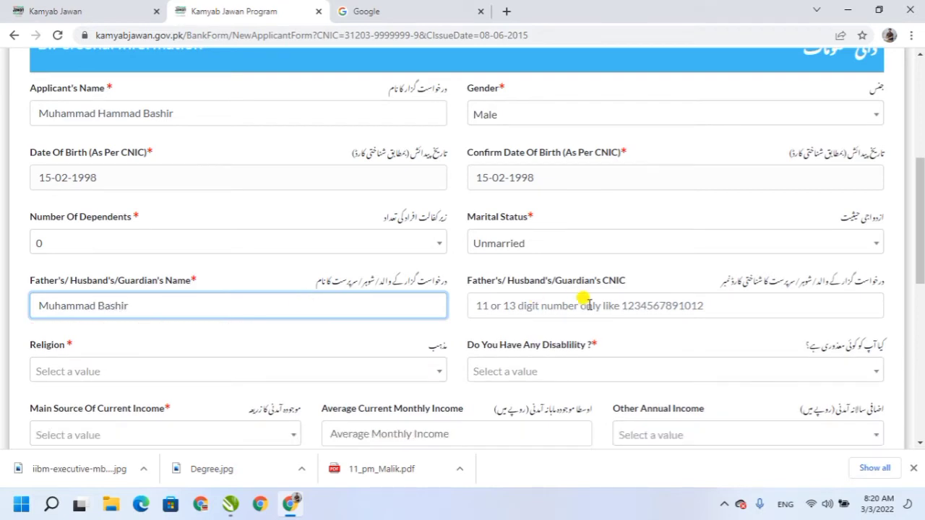
{"action": "left_click", "coordinate": [515, 306]}
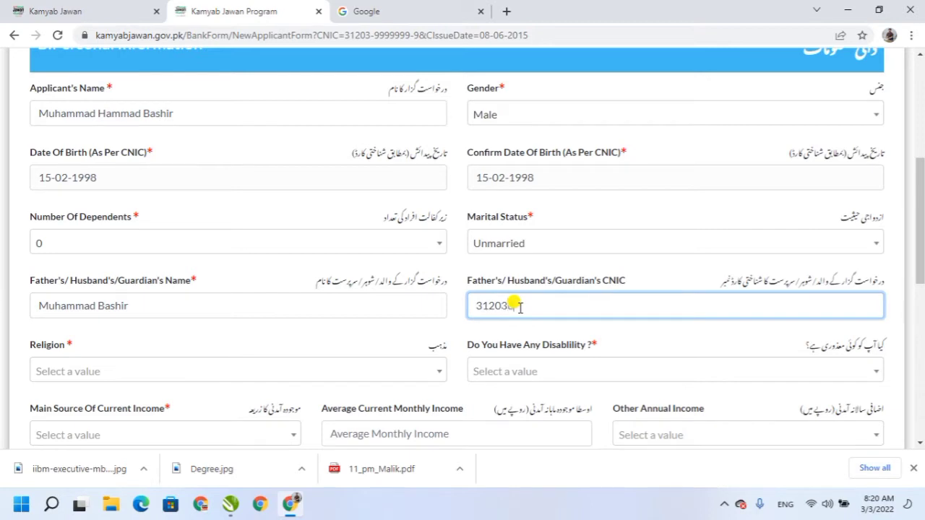
Set Religion to Islam and Disability to No.
{"action": "left_click", "coordinate": [634, 343]}
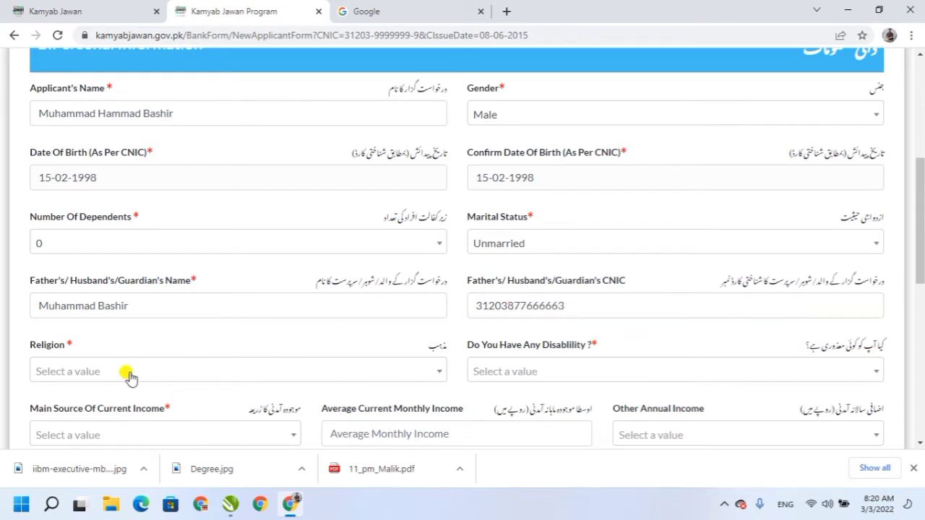
{"action": "left_click", "coordinate": [94, 372]}
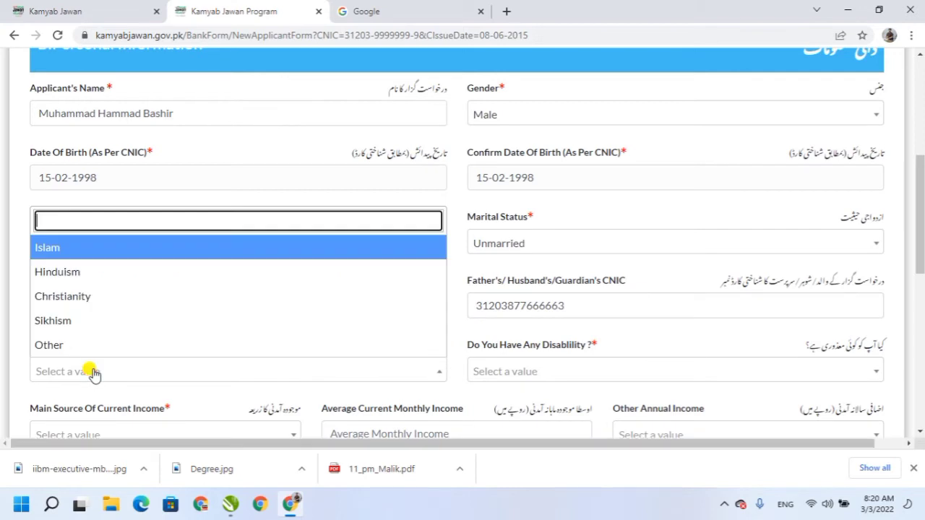
{"action": "left_click", "coordinate": [45, 248]}
{"action": "left_click", "coordinate": [530, 372]}
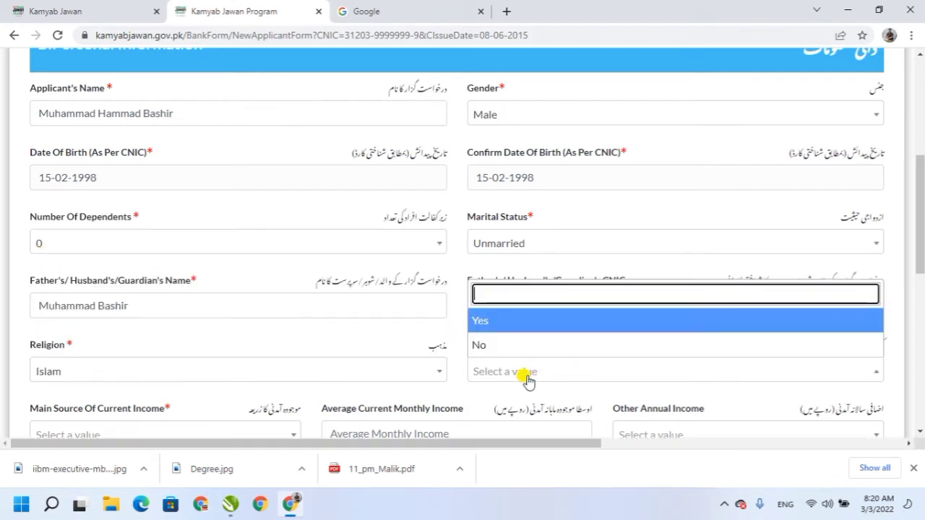
{"action": "left_click", "coordinate": [482, 349]}
Set main income to Income from Salary, monthly income 400000, other annual income 600,001 to 1,200,00.
{"action": "left_click_drag", "start_coordinate": [912, 242], "coordinate": [920, 275]}
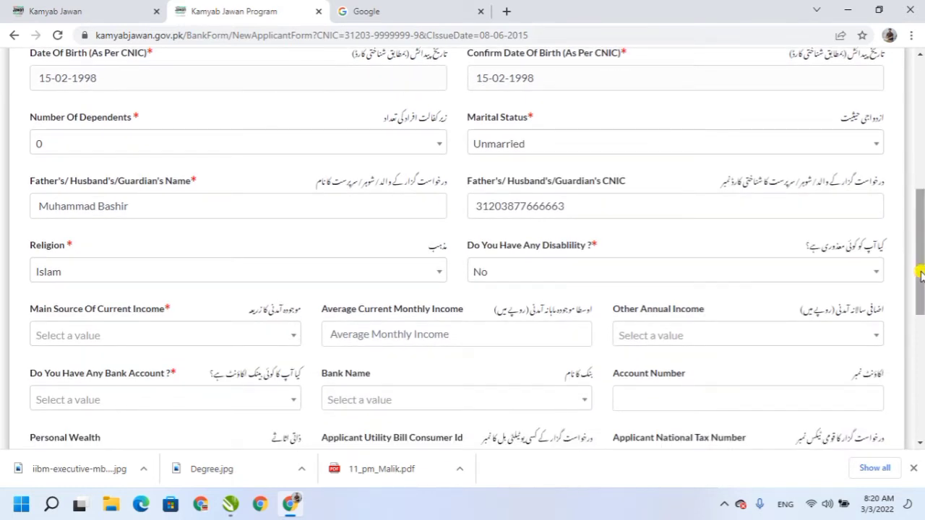
{"action": "scroll", "coordinate": [920, 273], "scroll_direction": "down", "scroll_amount": 1}
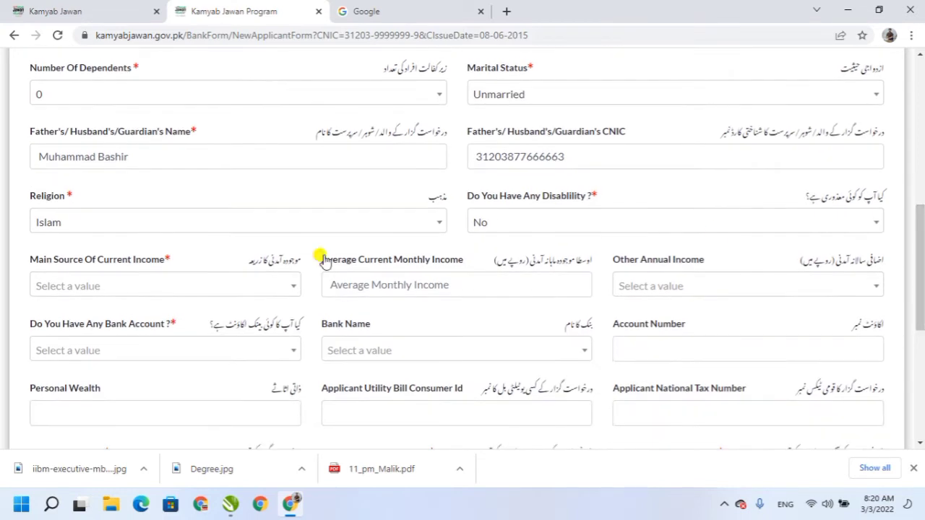
{"action": "left_click", "coordinate": [158, 283]}
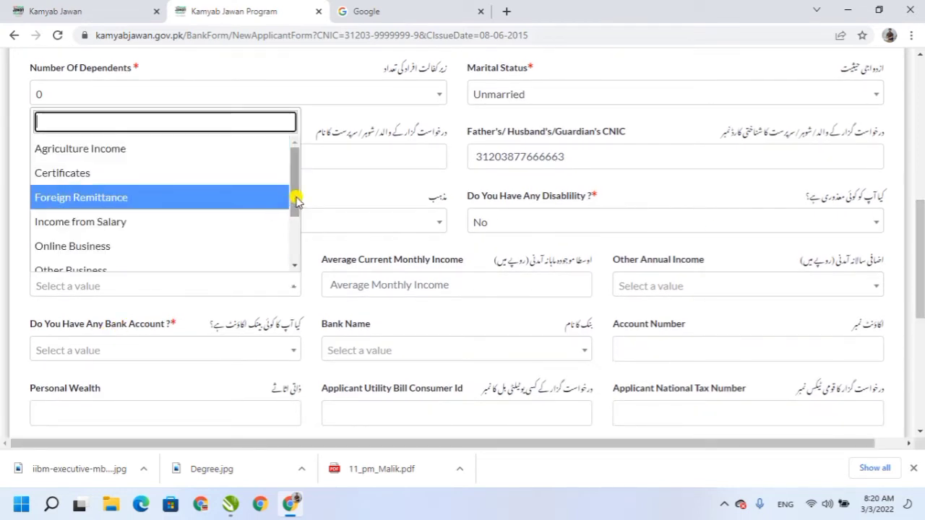
{"action": "left_click_drag", "start_coordinate": [295, 198], "coordinate": [296, 227]}
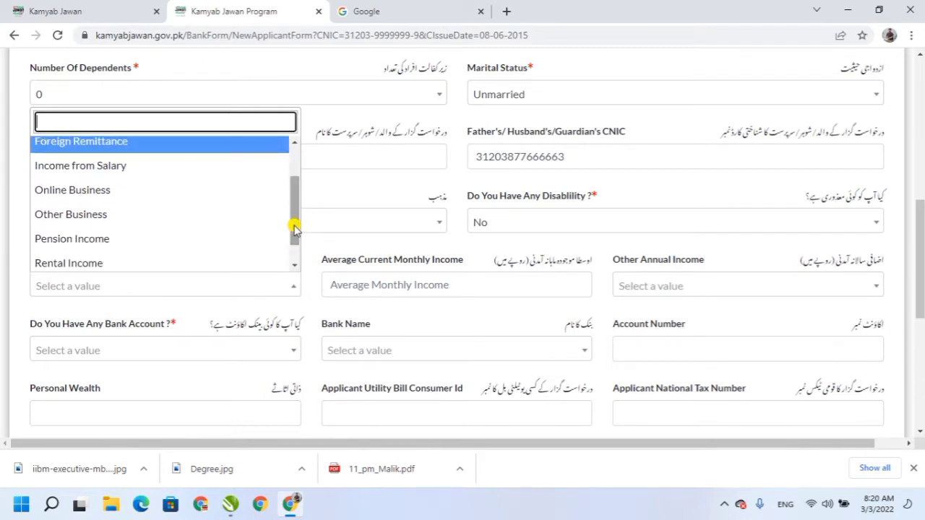
{"action": "left_click", "coordinate": [67, 166]}
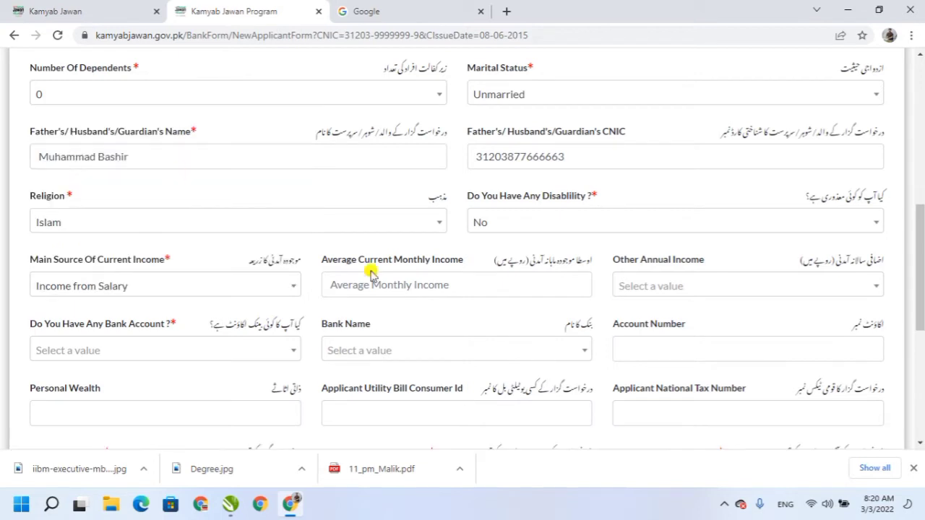
{"action": "left_click", "coordinate": [375, 281]}
{"action": "type", "text": "40"}
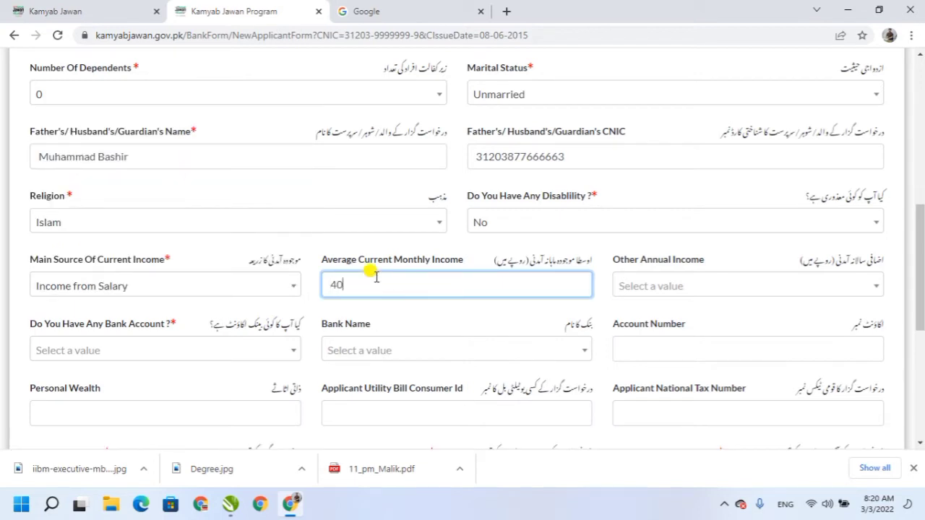
{"action": "type", "text": "0000"}
{"action": "key", "text": "Tab"}
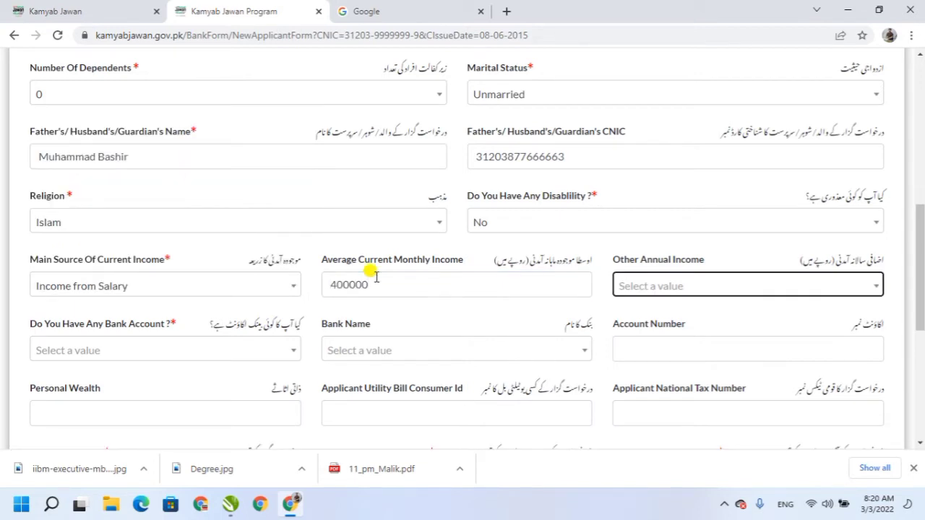
{"action": "left_click", "coordinate": [690, 289]}
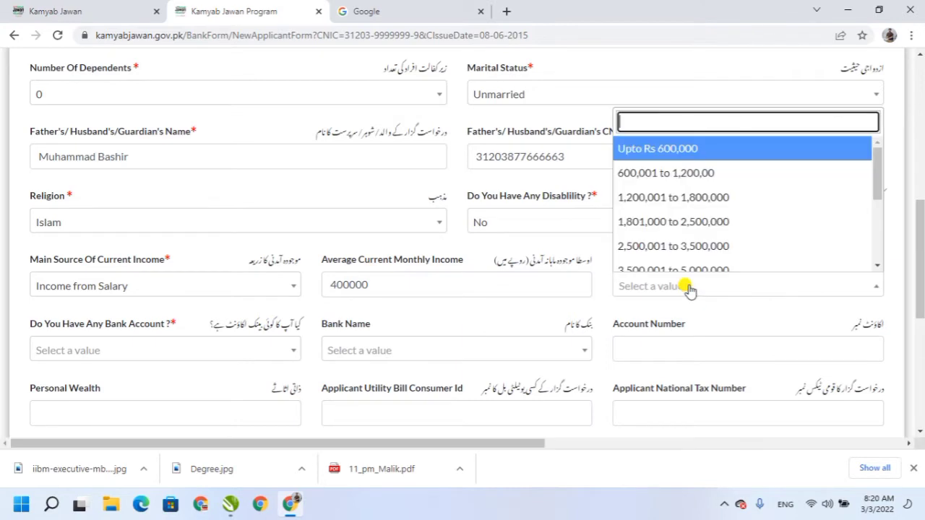
{"action": "left_click", "coordinate": [695, 175]}
{"action": "left_click_drag", "start_coordinate": [920, 251], "coordinate": [921, 298]}
{"action": "left_click", "coordinate": [277, 176]}
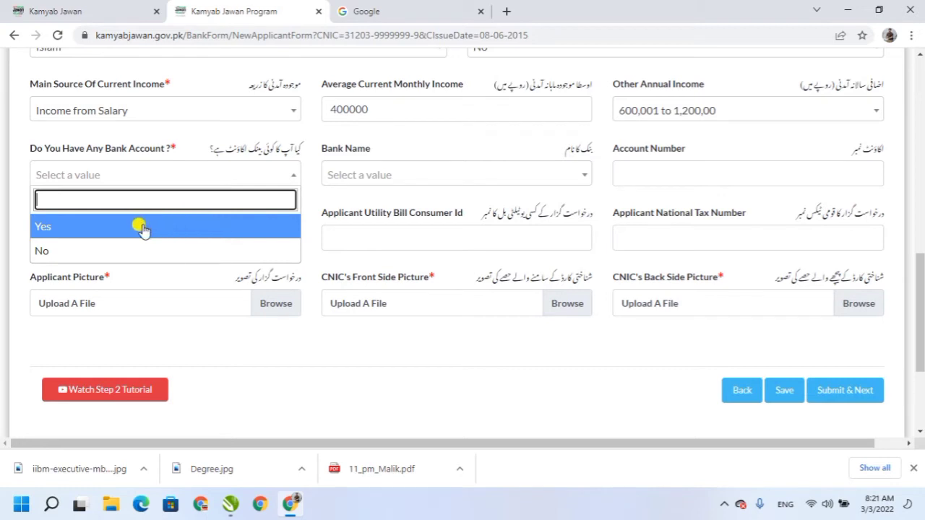
Answer Yes to having a bank account and select United Bank Limited as the bank.
{"action": "left_click", "coordinate": [49, 251]}
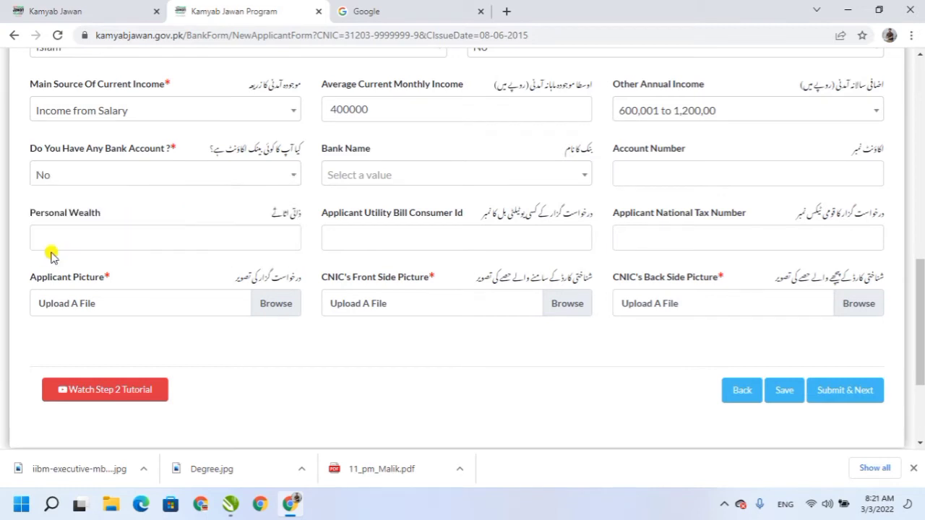
{"action": "left_click", "coordinate": [383, 181]}
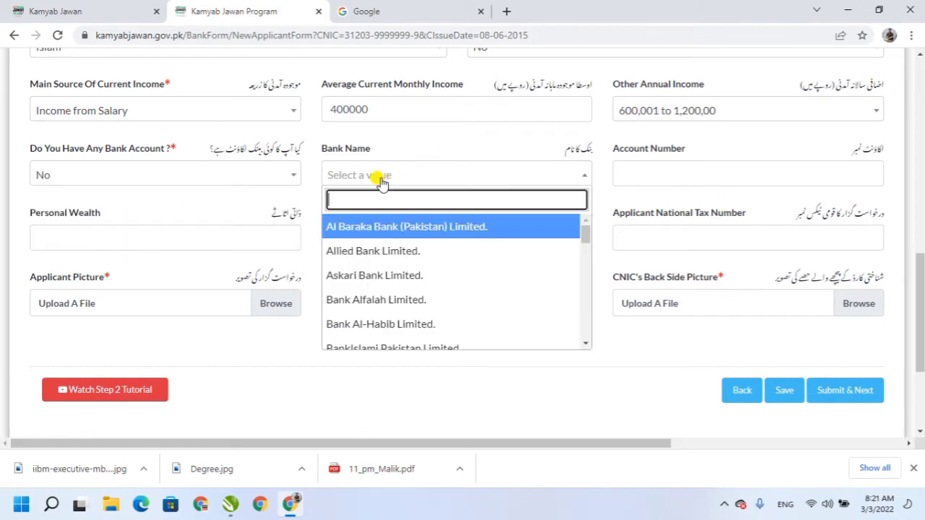
{"action": "left_click", "coordinate": [409, 274]}
{"action": "left_click", "coordinate": [636, 174]}
{"action": "left_click", "coordinate": [184, 175]}
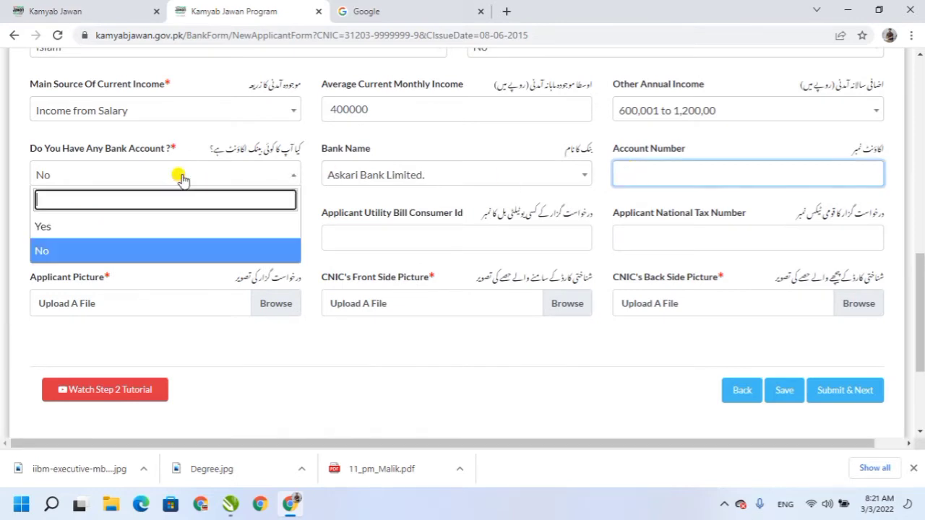
{"action": "left_click", "coordinate": [54, 230]}
{"action": "left_click", "coordinate": [369, 175]}
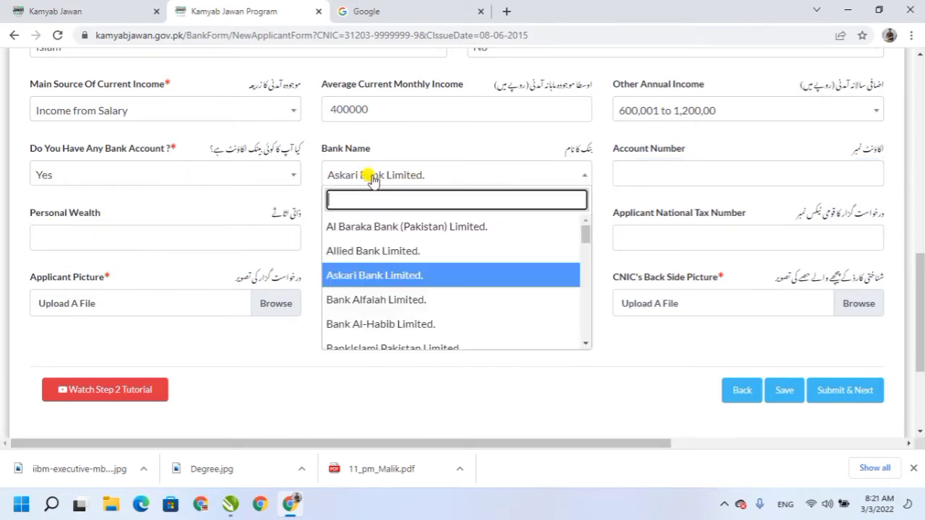
{"action": "type", "text": "un"}
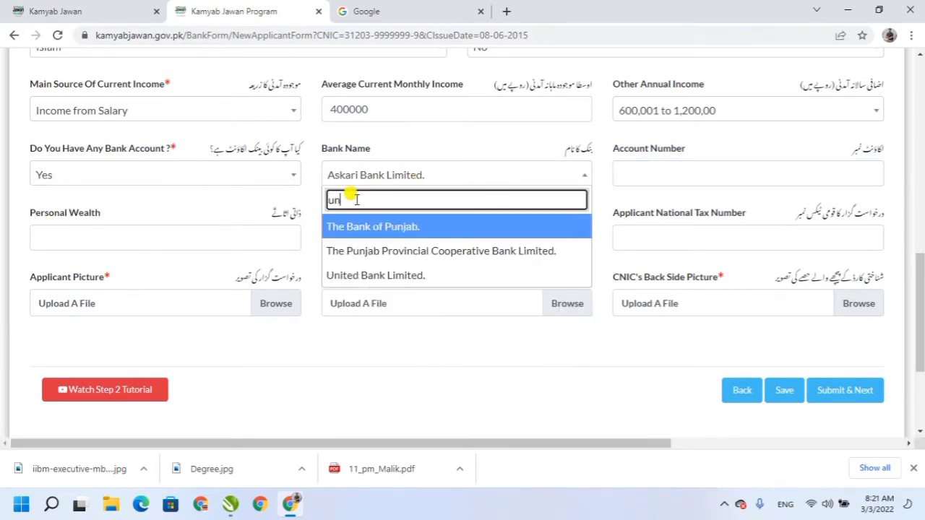
{"action": "left_click", "coordinate": [354, 275]}
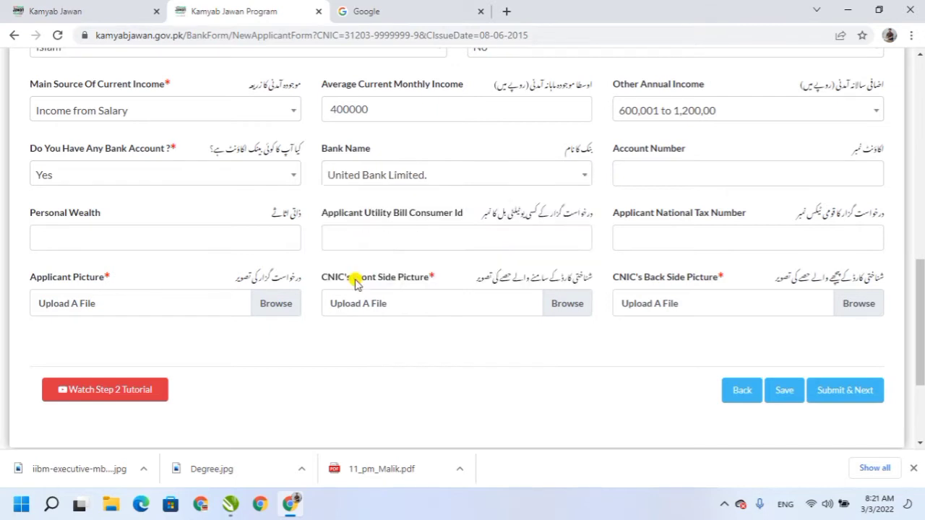
Fill in the account number, personal wealth, utility bill consumer ID and National Tax Number.
{"action": "left_click", "coordinate": [655, 173]}
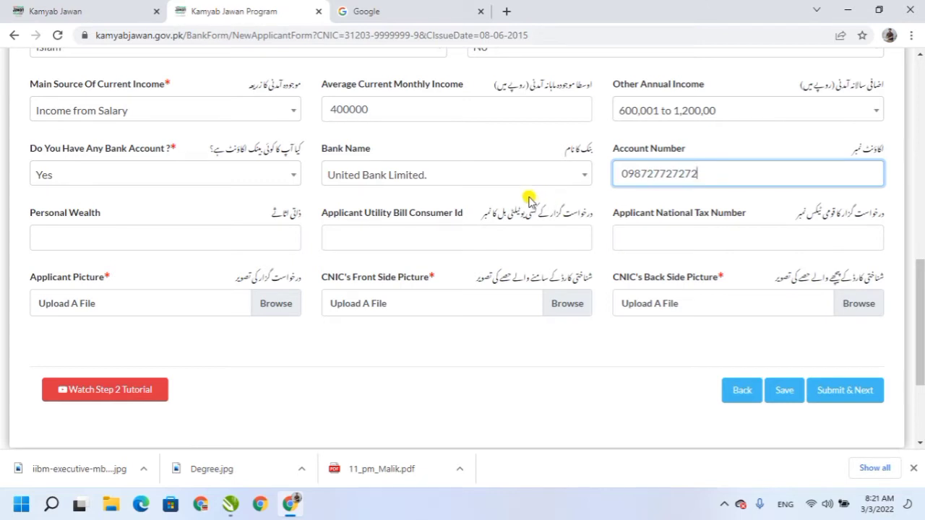
{"action": "left_click", "coordinate": [717, 195]}
{"action": "left_click", "coordinate": [188, 243]}
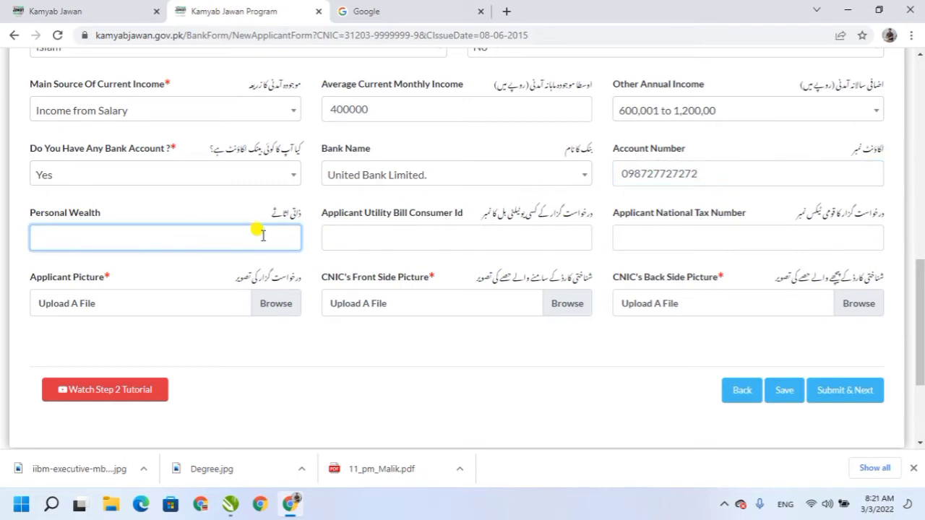
{"action": "left_click", "coordinate": [404, 236]}
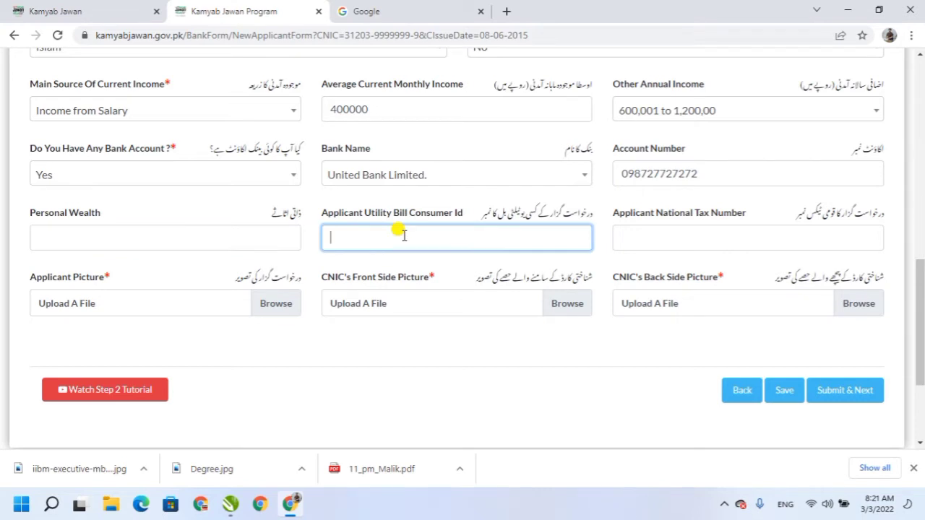
{"action": "left_click", "coordinate": [654, 233]}
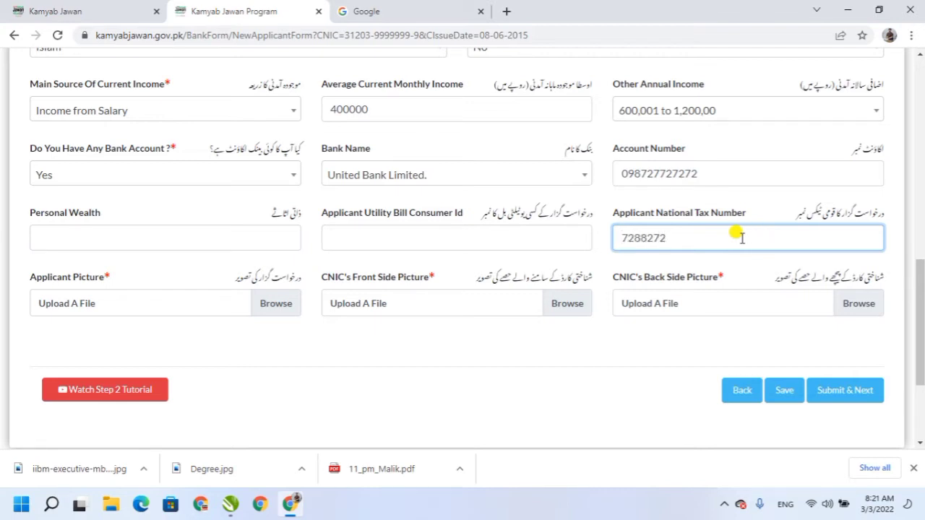
{"action": "left_click", "coordinate": [351, 374]}
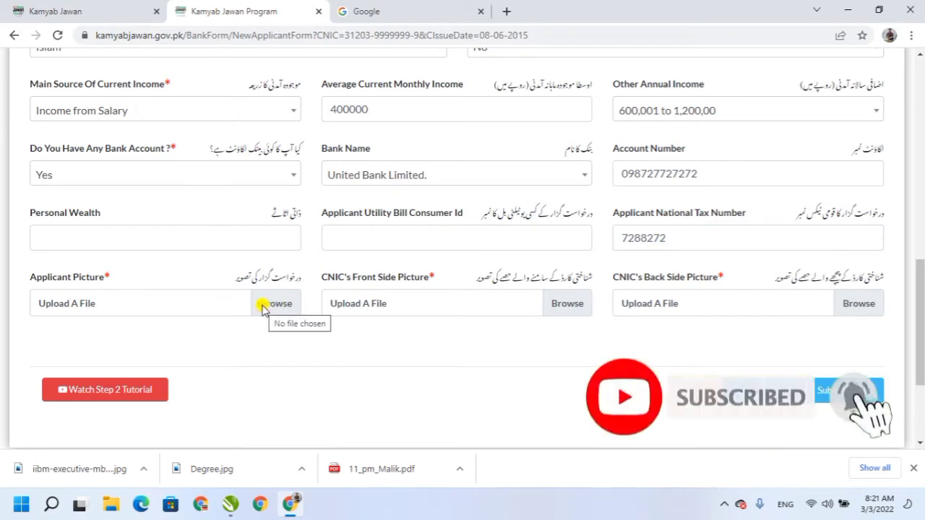
Attach the applicant photo, CNIC Front.Jpg and CNIC Back.Jpg from the Doc folder.
{"action": "left_click", "coordinate": [264, 307]}
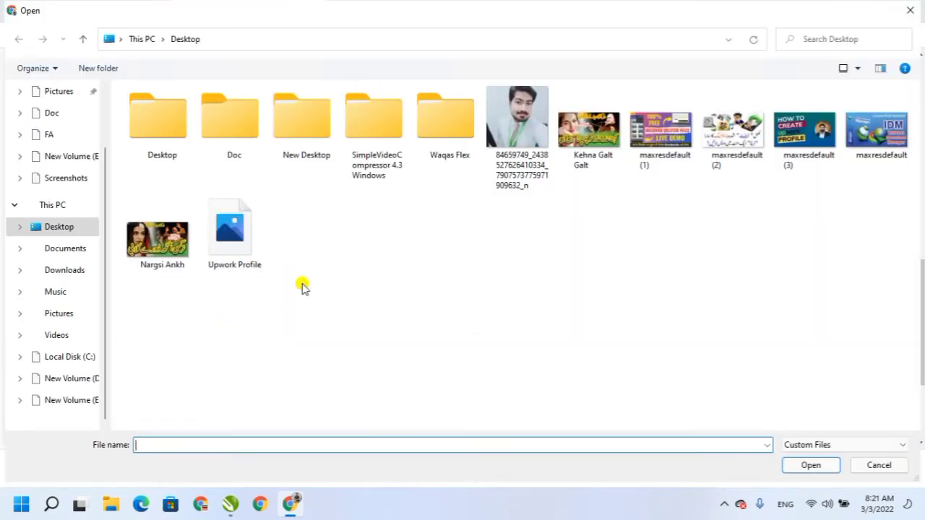
{"action": "double_click", "coordinate": [515, 119]}
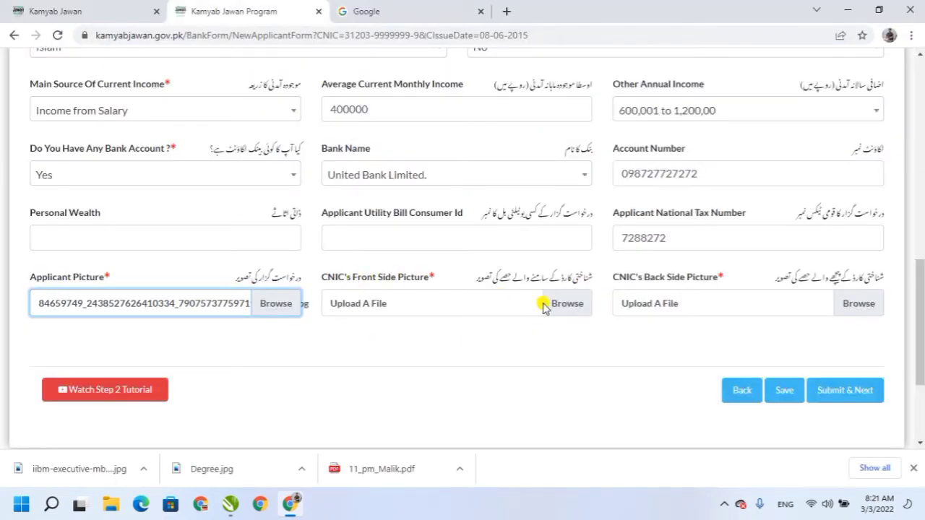
{"action": "left_click", "coordinate": [569, 304]}
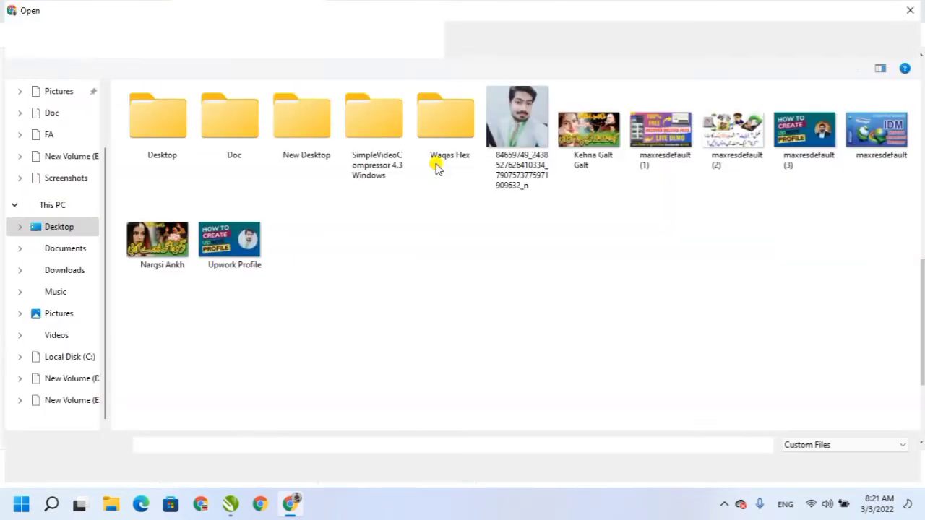
{"action": "double_click", "coordinate": [249, 126]}
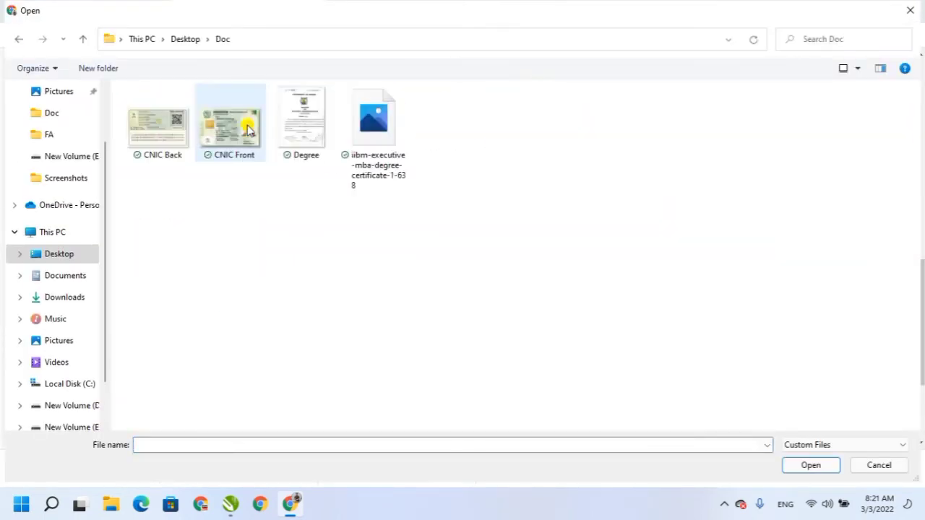
{"action": "double_click", "coordinate": [232, 127]}
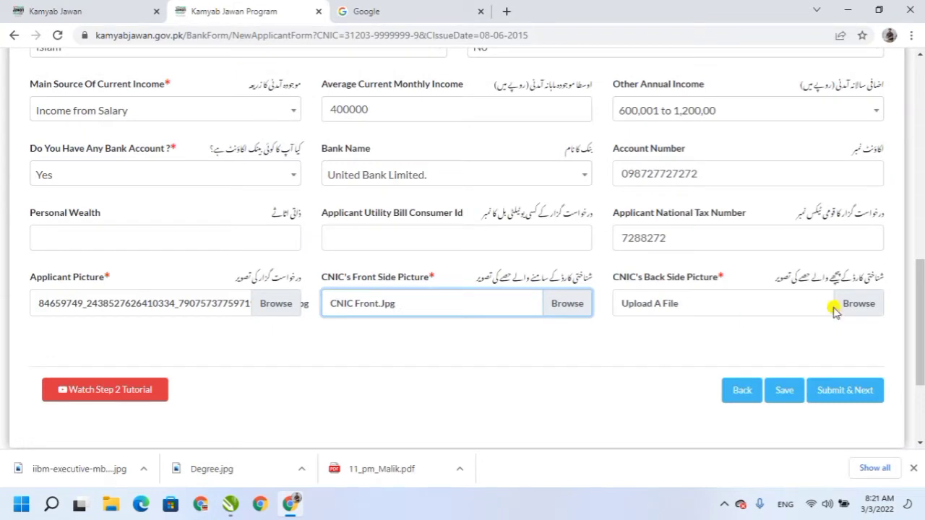
{"action": "left_click", "coordinate": [854, 302]}
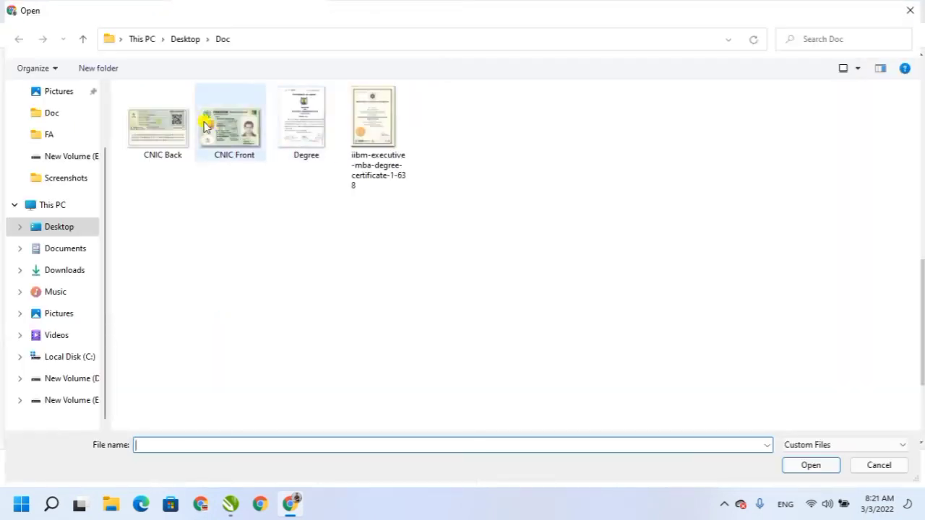
{"action": "double_click", "coordinate": [162, 134]}
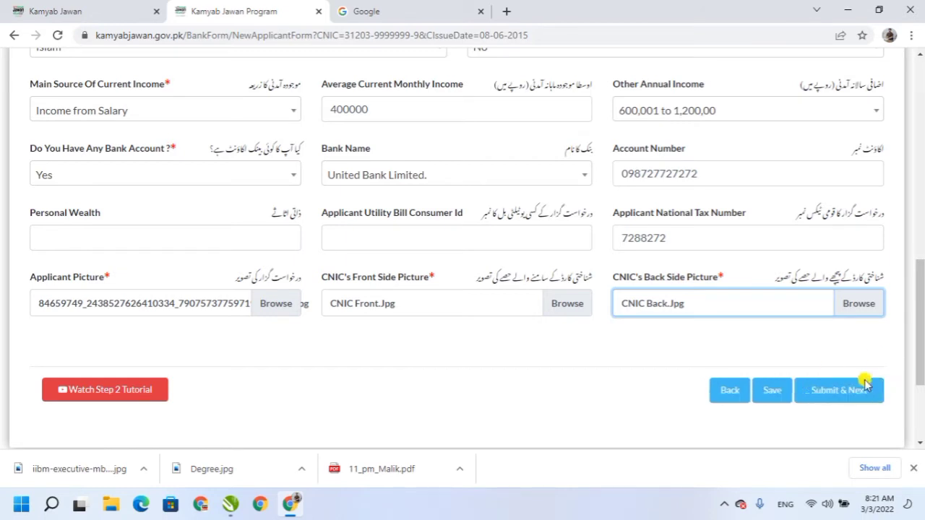
Submit Step 2 and scroll to the empty Step 3 Qualifications Detail section.
{"action": "left_click", "coordinate": [840, 390]}
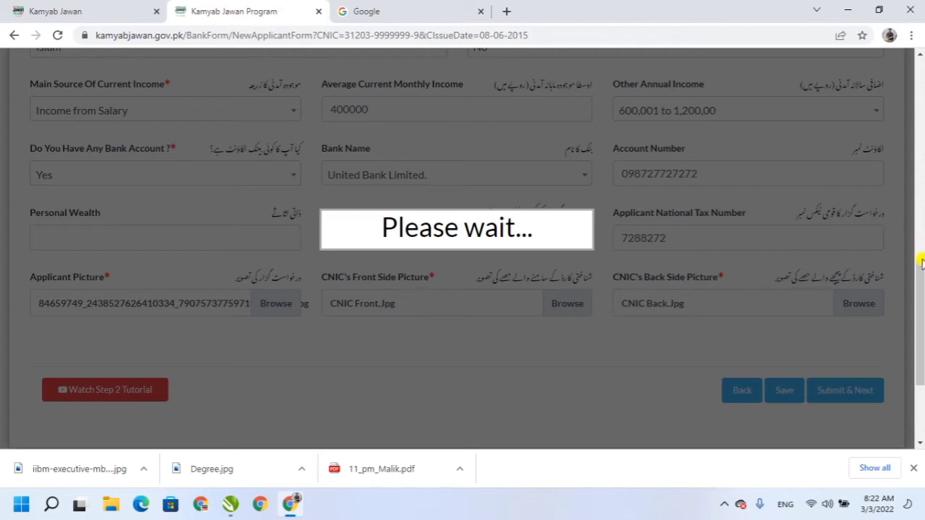
{"action": "left_click_drag", "start_coordinate": [921, 260], "coordinate": [910, 128]}
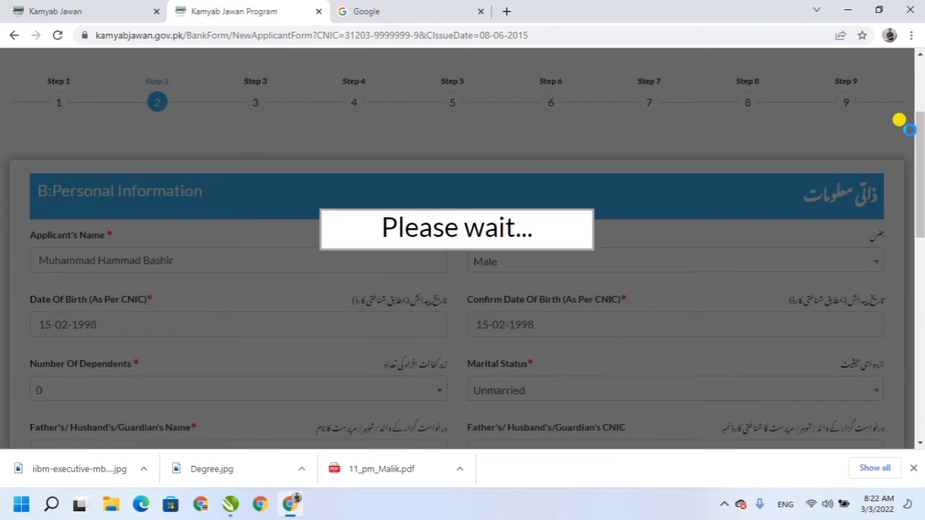
{"action": "left_click_drag", "start_coordinate": [921, 170], "coordinate": [921, 149]}
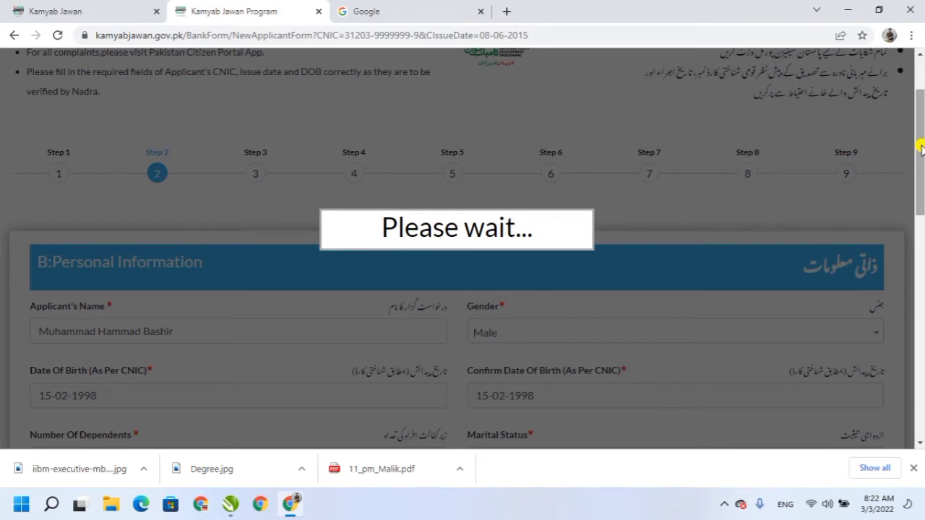
{"action": "left_click_drag", "start_coordinate": [921, 148], "coordinate": [921, 137]}
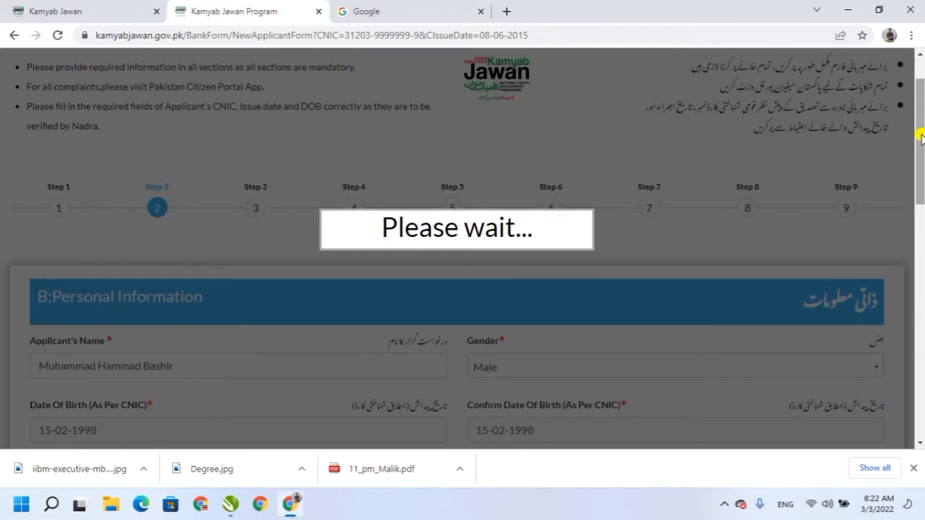
{"action": "left_click_drag", "start_coordinate": [921, 139], "coordinate": [922, 348]}
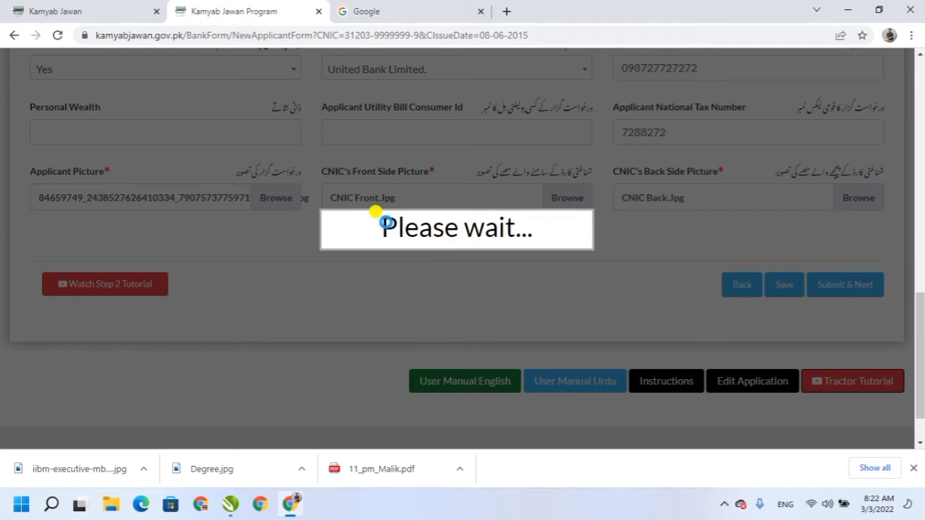
{"action": "double_click", "coordinate": [434, 227]}
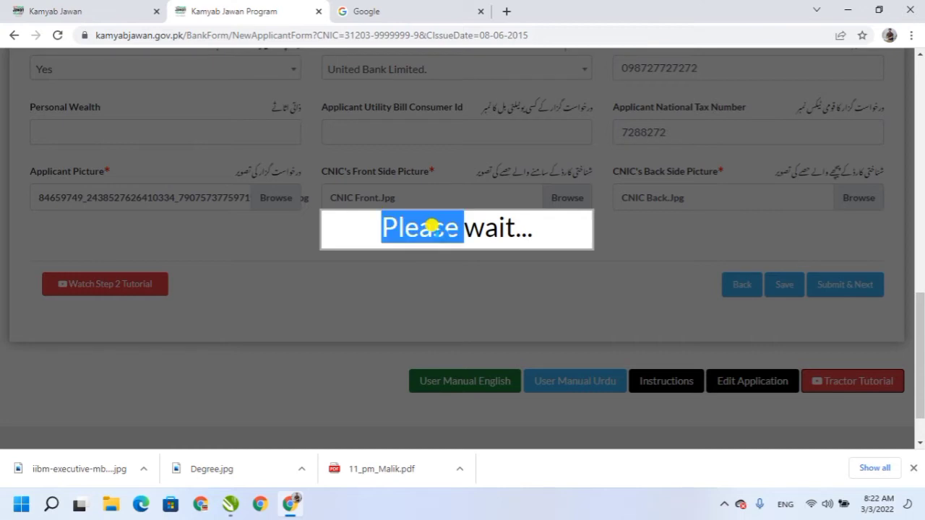
{"action": "left_click_drag", "start_coordinate": [920, 318], "coordinate": [919, 180]}
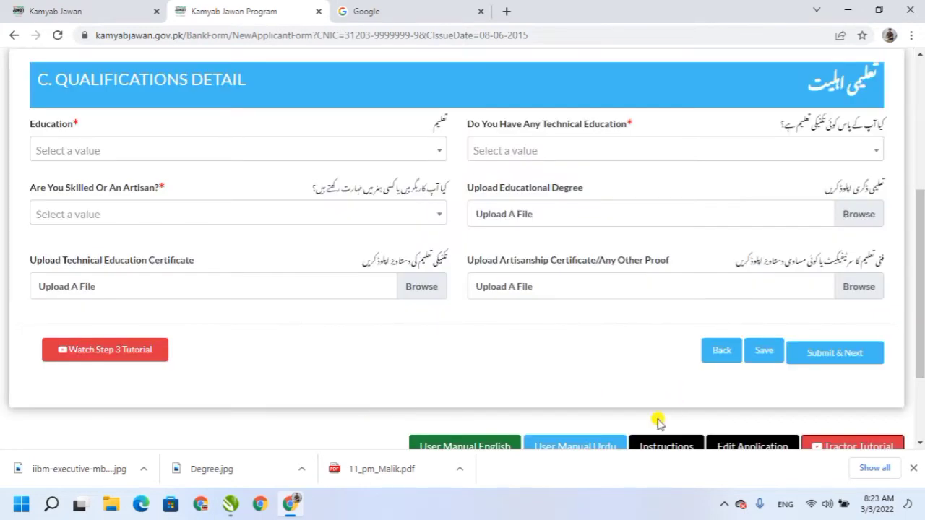
Set Education to Masters Degree.
{"action": "left_click_drag", "start_coordinate": [921, 292], "coordinate": [922, 255]}
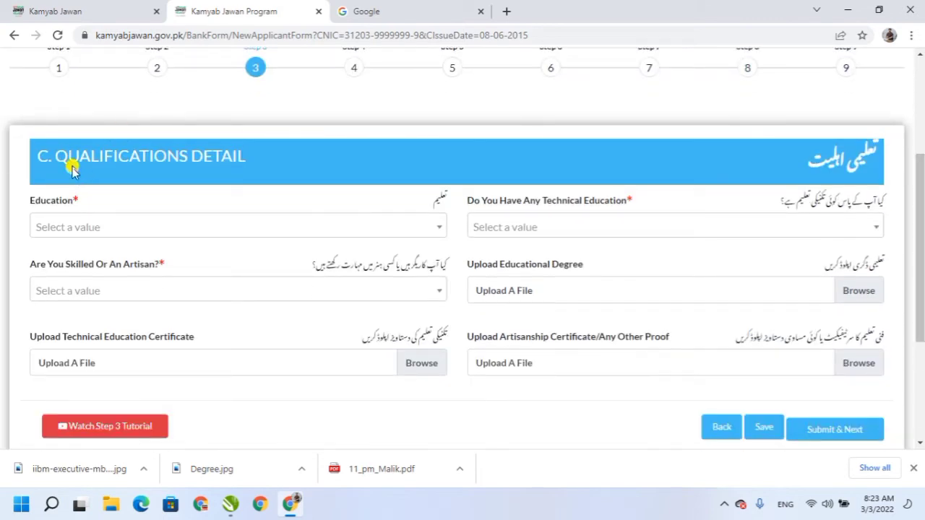
{"action": "left_click_drag", "start_coordinate": [128, 151], "coordinate": [253, 155]}
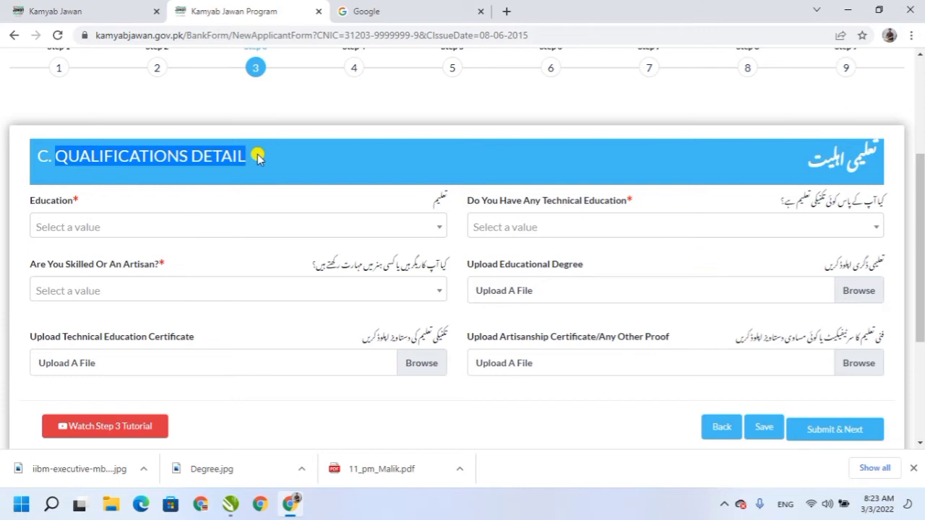
{"action": "left_click", "coordinate": [436, 228]}
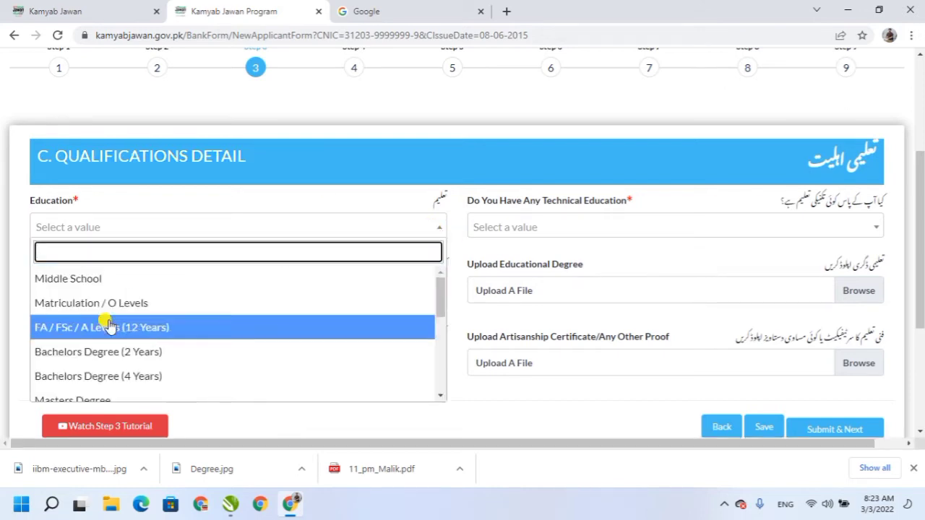
{"action": "left_click_drag", "start_coordinate": [443, 286], "coordinate": [438, 299]}
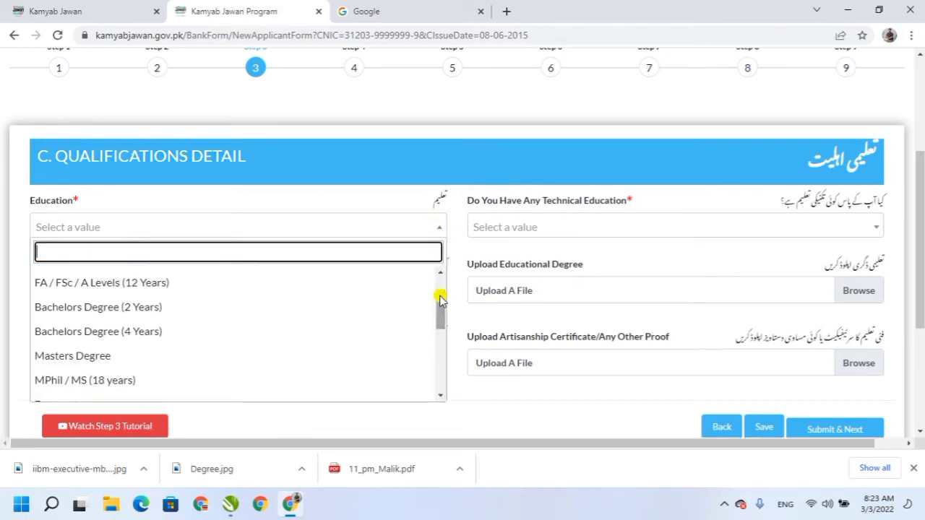
{"action": "left_click", "coordinate": [76, 356]}
Choose Computer Information Technology for Technical Education and Computer Skills for Skilled Or Artisan.
{"action": "left_click", "coordinate": [552, 227]}
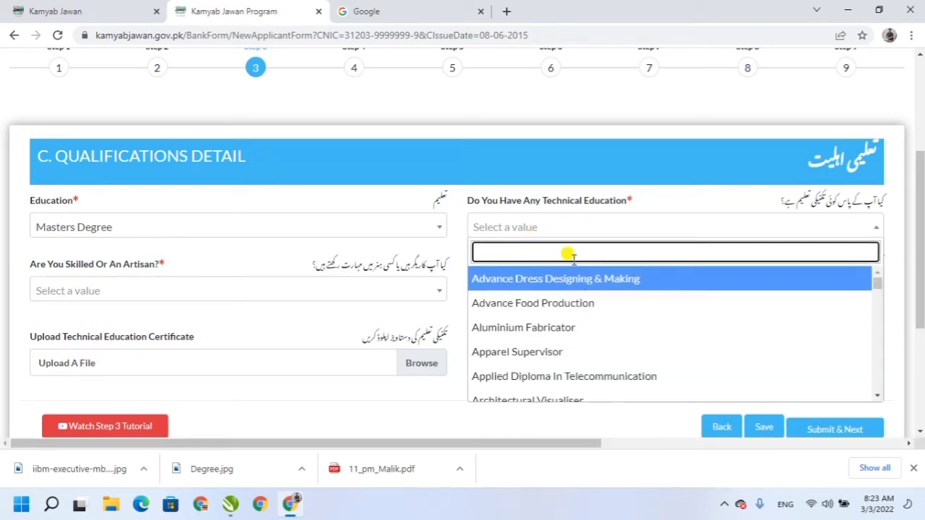
{"action": "type", "text": "T"}
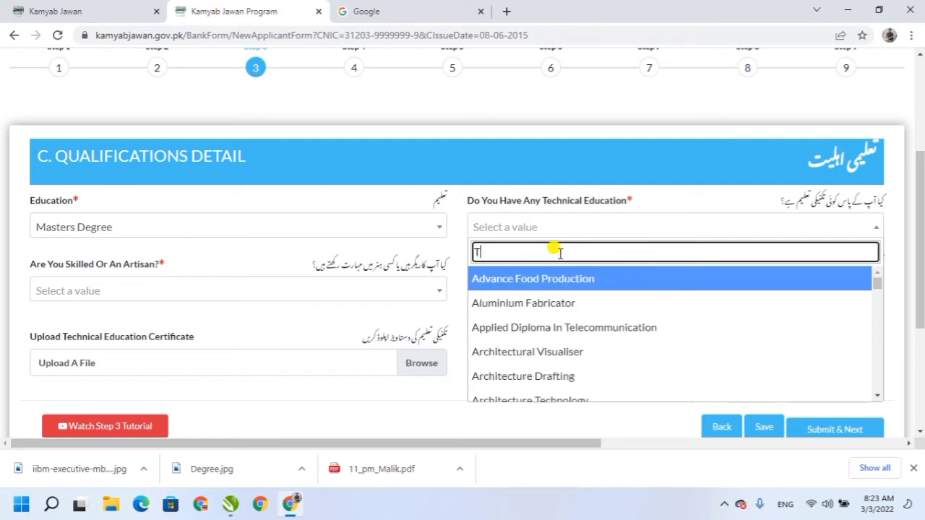
{"action": "key", "text": "BackSpace"}
{"action": "type", "text": "Co"}
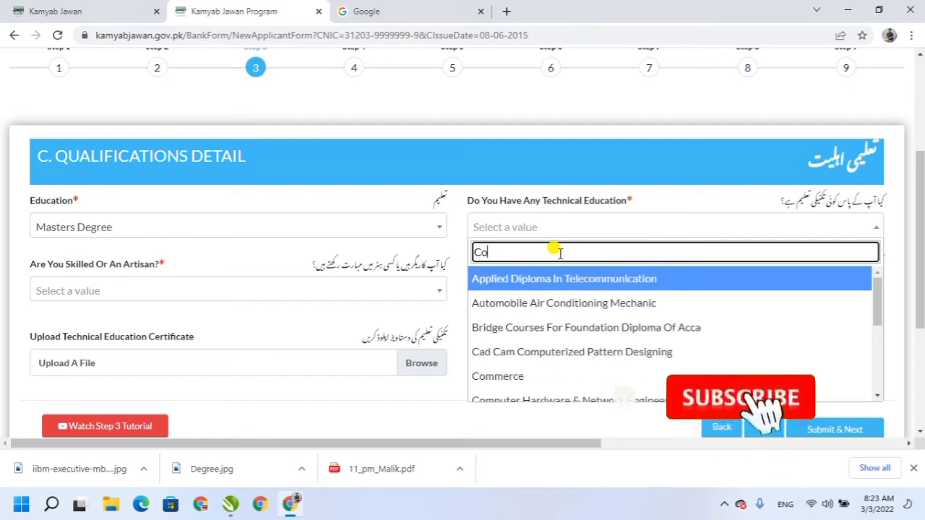
{"action": "type", "text": "mp"}
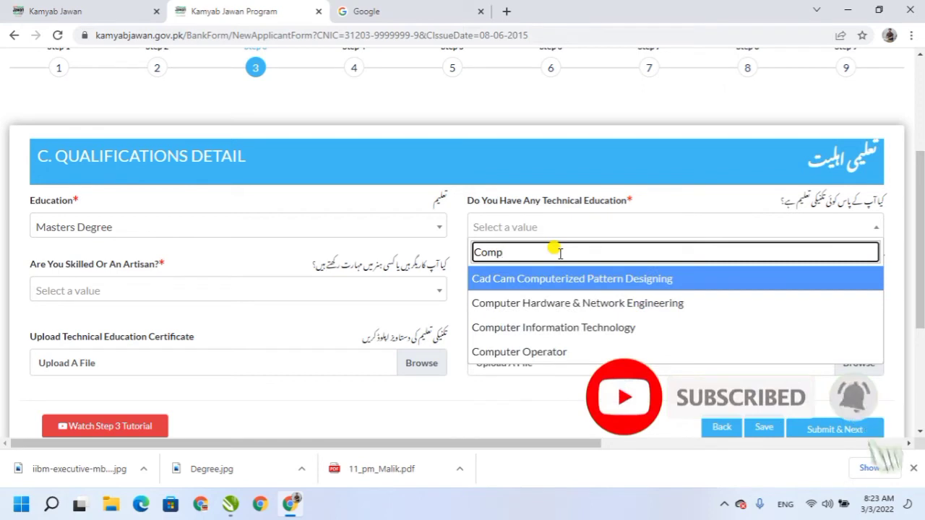
{"action": "left_click", "coordinate": [553, 329]}
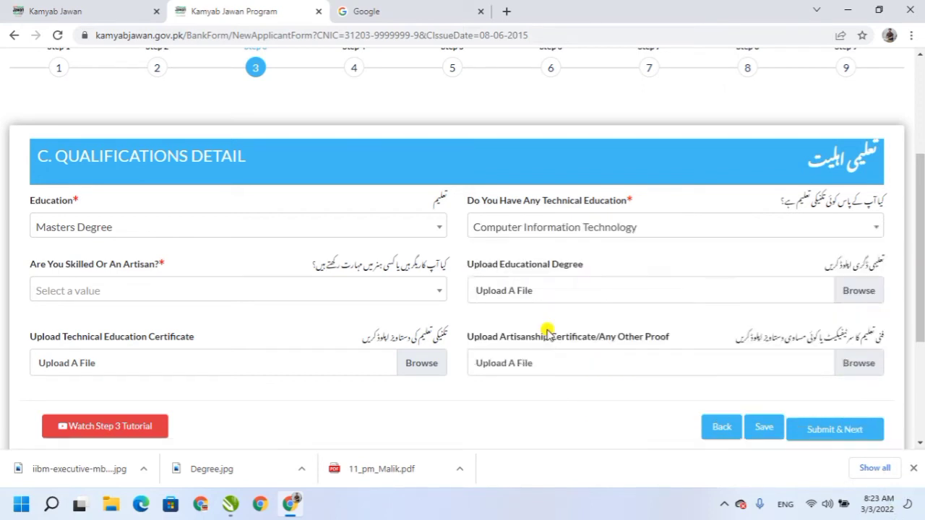
{"action": "scroll", "coordinate": [922, 192], "scroll_direction": "down", "scroll_amount": 2}
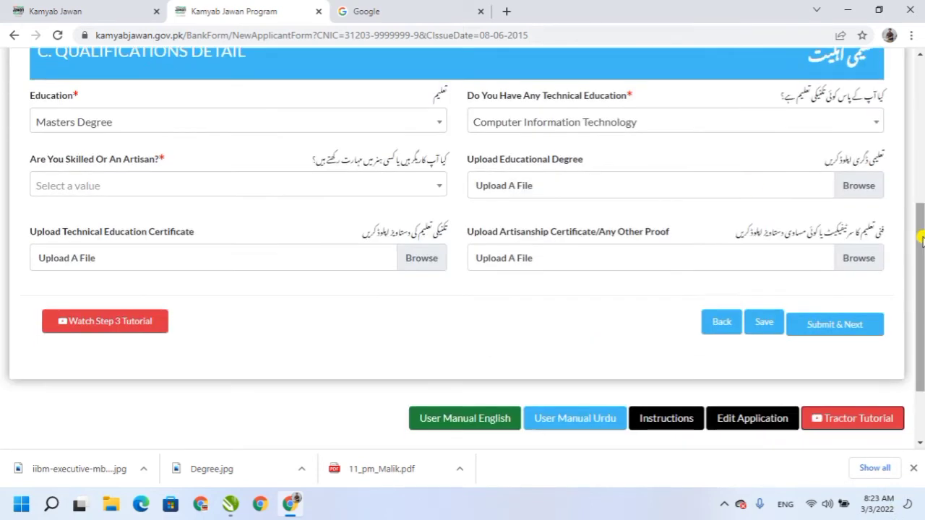
{"action": "left_click", "coordinate": [437, 187]}
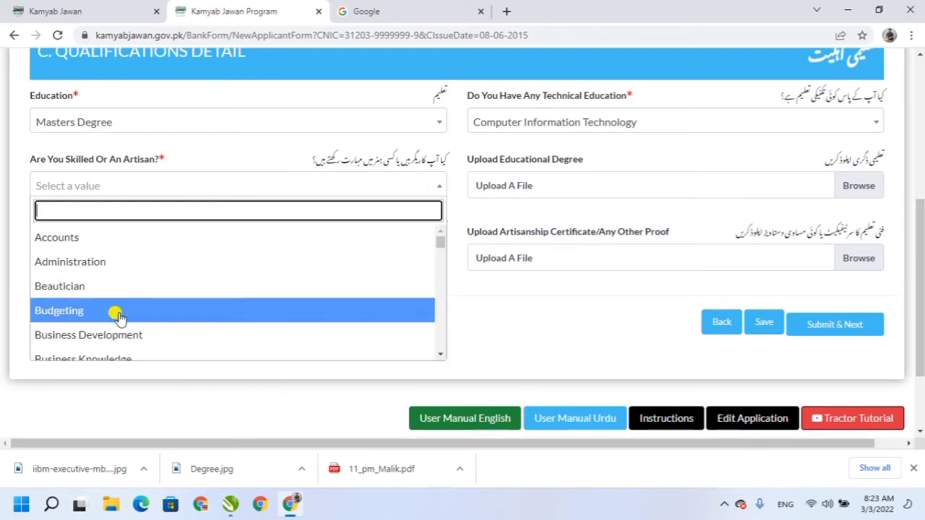
{"action": "type", "text": "com"}
{"action": "left_click", "coordinate": [77, 289]}
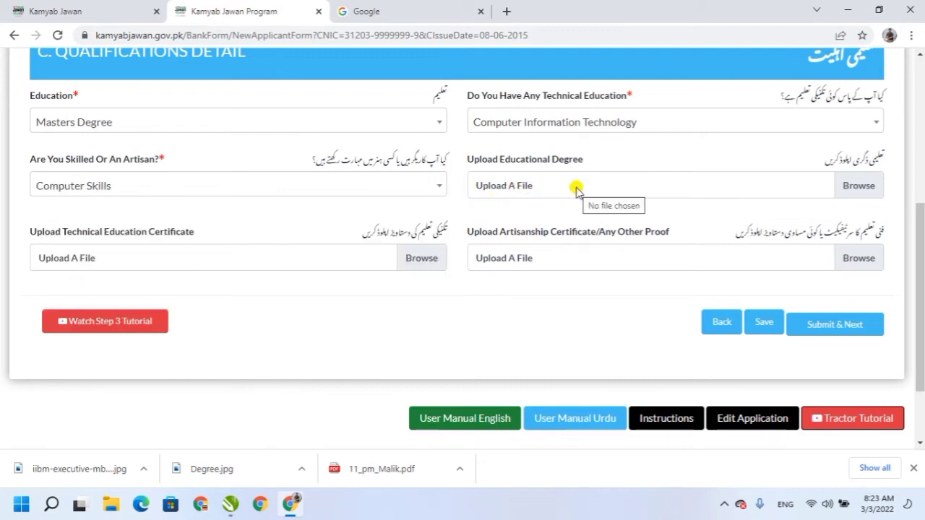
Attach Degree.Jpg as the educational degree and submit Step 3 to reach Contact Detail.
{"action": "left_click", "coordinate": [859, 185]}
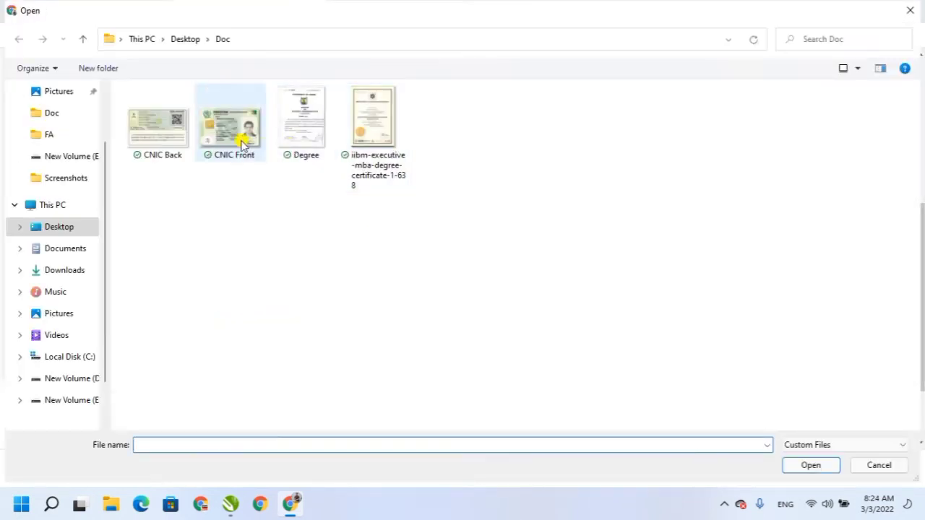
{"action": "double_click", "coordinate": [320, 136]}
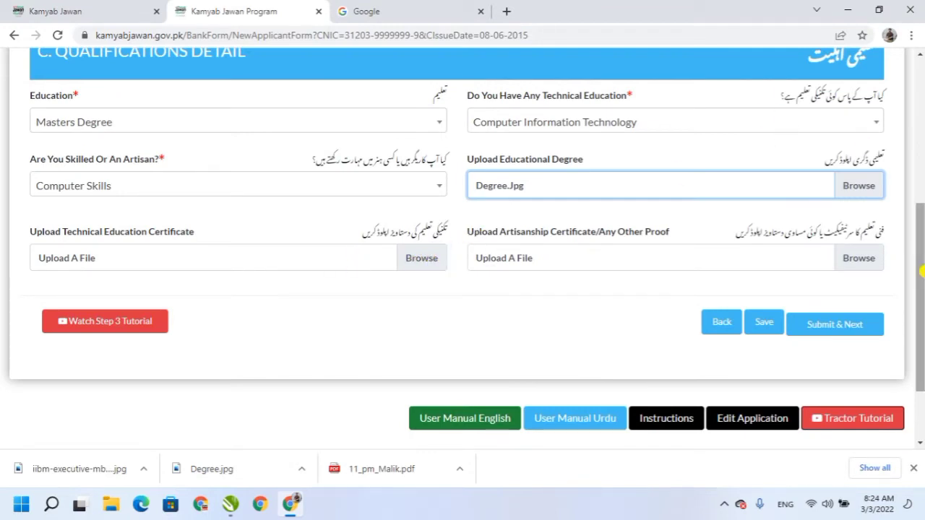
{"action": "scroll", "coordinate": [922, 271], "scroll_direction": "up", "scroll_amount": 1}
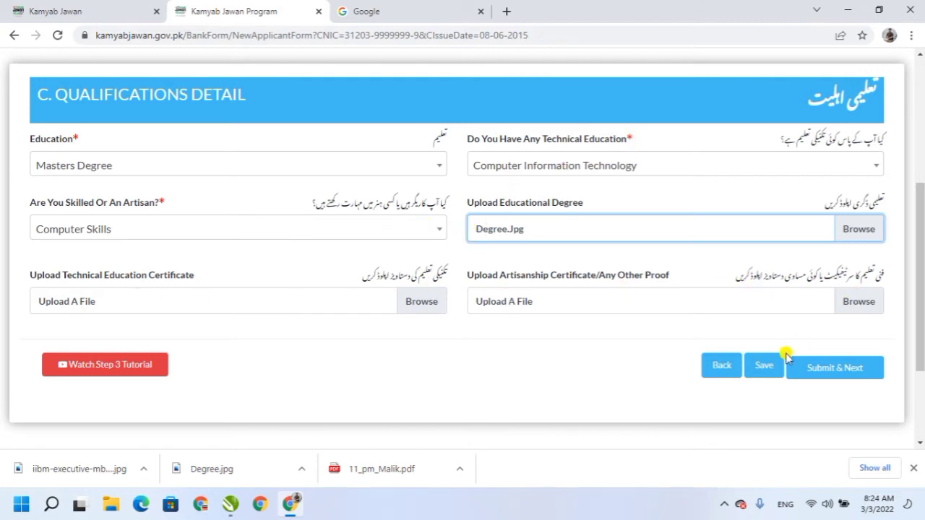
{"action": "left_click", "coordinate": [843, 377]}
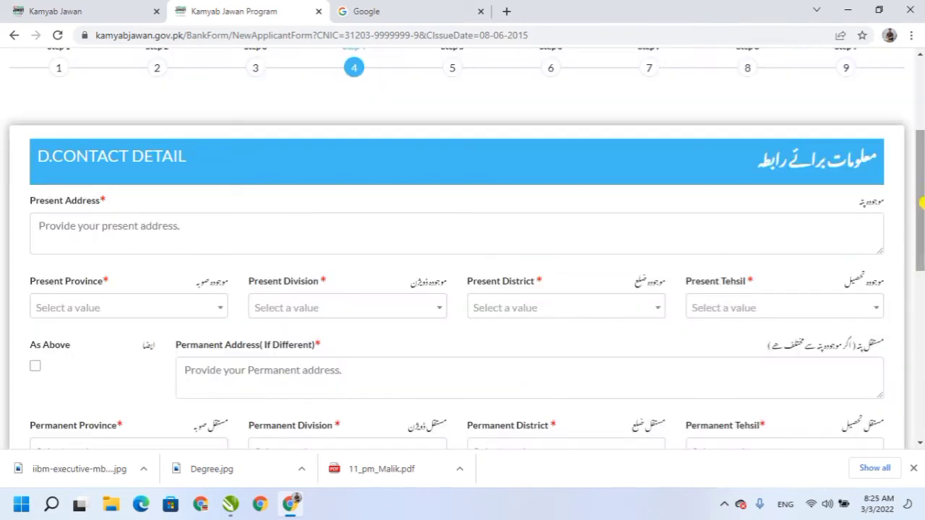
Enter the present address, initially with Multan as the city.
{"action": "left_click_drag", "start_coordinate": [922, 193], "coordinate": [922, 220]}
{"action": "left_click", "coordinate": [182, 174]}
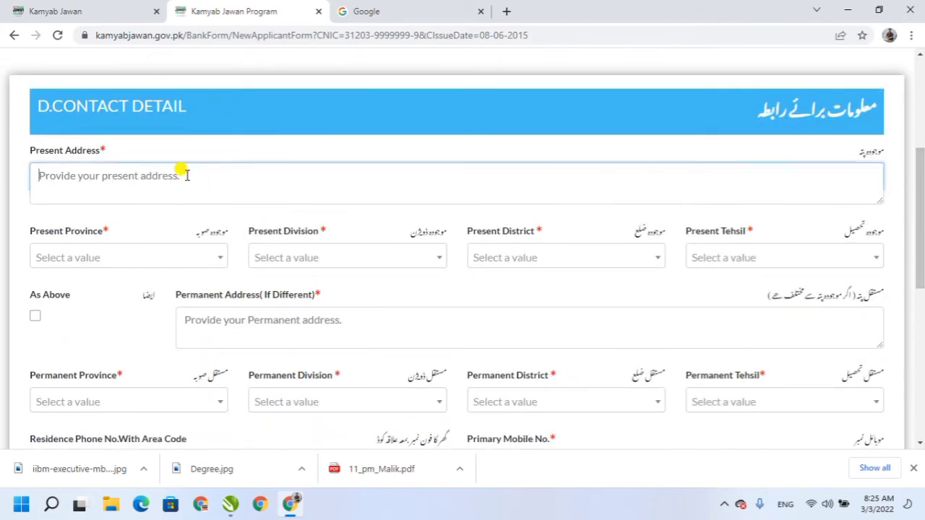
{"action": "type", "text": "Hasilp"}
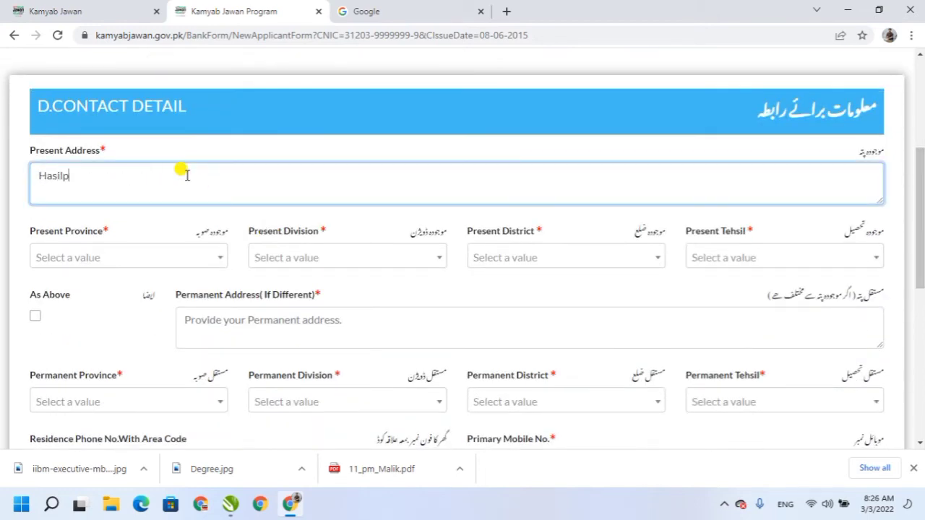
{"action": "key", "text": "BackSpace"}
{"action": "key", "text": "BackSpace"}
{"action": "key", "text": "BackSpace"}
{"action": "key", "text": "BackSpace"}
{"action": "key", "text": "BackSpace"}
{"action": "type", "text": "M"}
{"action": "type", "text": "ultan,Pak"}
{"action": "type", "text": "Pakistan"}
Set the present location to Punjab province, Bahawalpur division and district, Hasilpur tehsil.
{"action": "left_click", "coordinate": [127, 258]}
{"action": "left_click", "coordinate": [49, 312]}
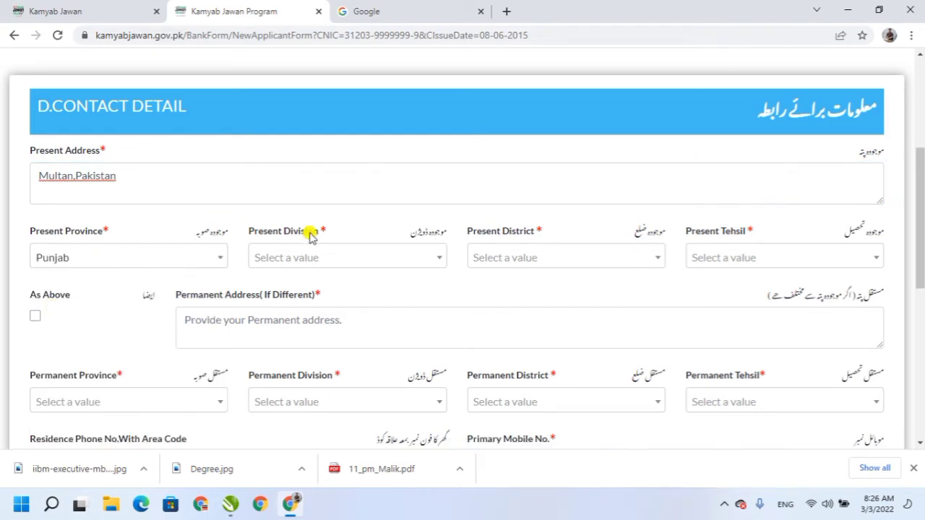
{"action": "left_click", "coordinate": [291, 256]}
{"action": "left_click", "coordinate": [280, 311]}
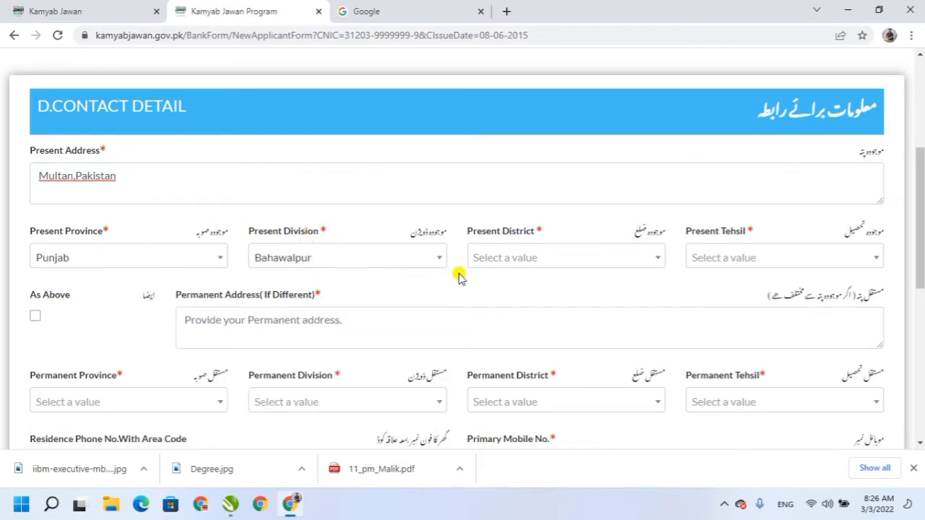
{"action": "left_click", "coordinate": [508, 258]}
{"action": "left_click", "coordinate": [500, 309]}
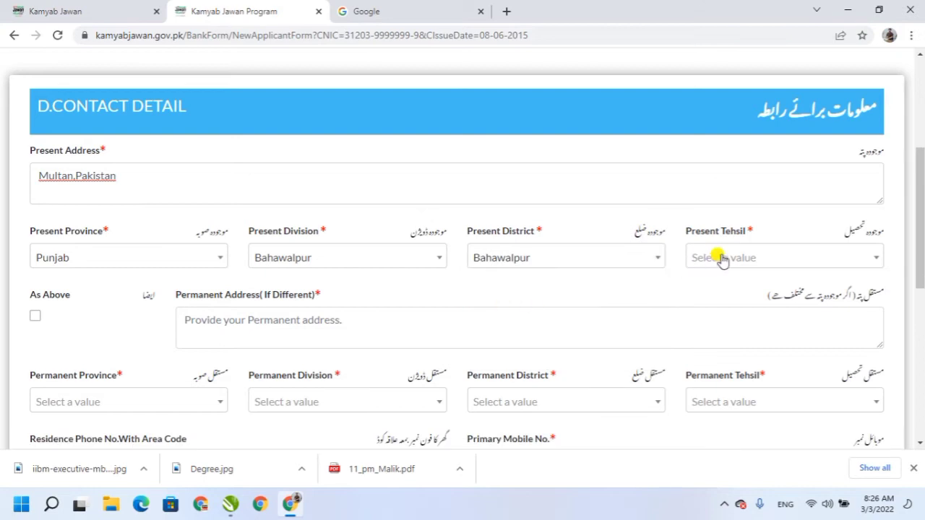
{"action": "left_click", "coordinate": [722, 258]}
{"action": "left_click", "coordinate": [725, 382]}
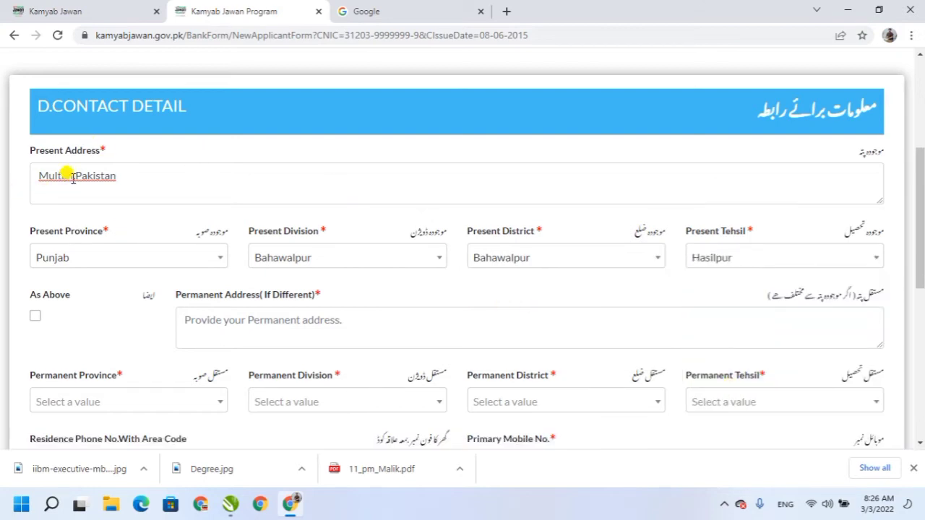
Change the address city to Hasilpur and copy the present address into the permanent address.
{"action": "left_click_drag", "start_coordinate": [74, 180], "coordinate": [0, 188]}
{"action": "type", "text": "Hasilpur"}
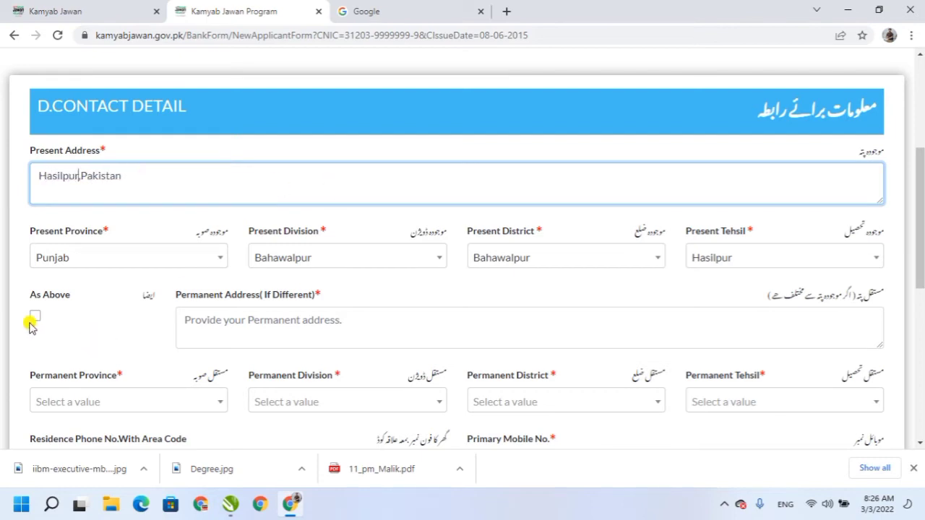
{"action": "left_click_drag", "start_coordinate": [916, 192], "coordinate": [920, 210]}
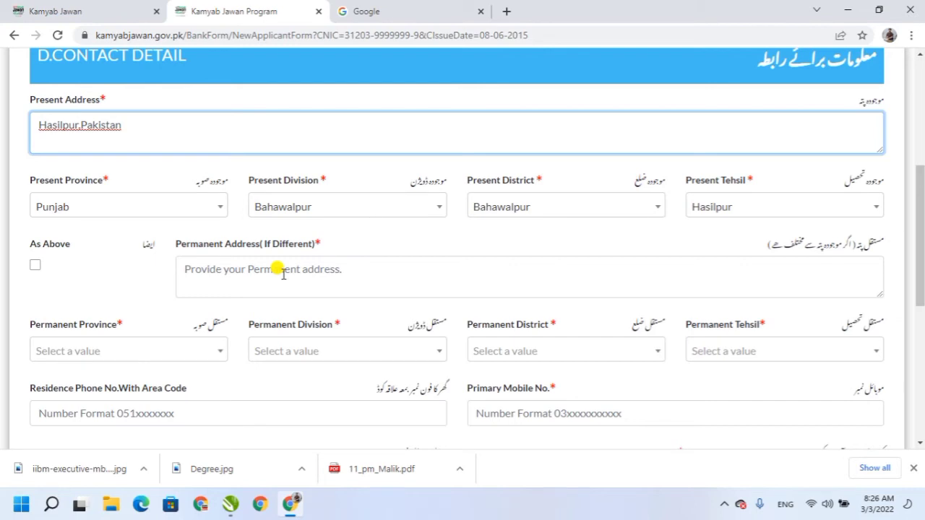
{"action": "left_click", "coordinate": [35, 266]}
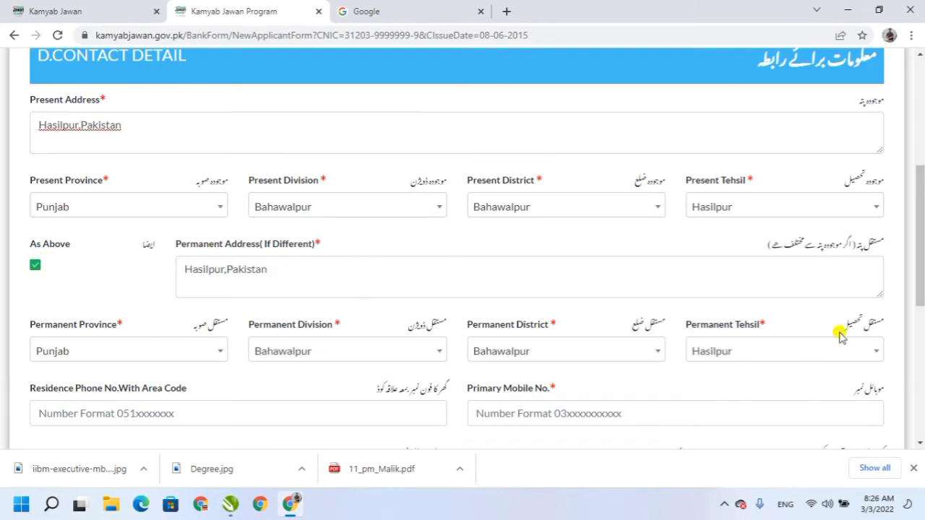
{"action": "scroll", "coordinate": [890, 318], "scroll_direction": "down", "scroll_amount": 3}
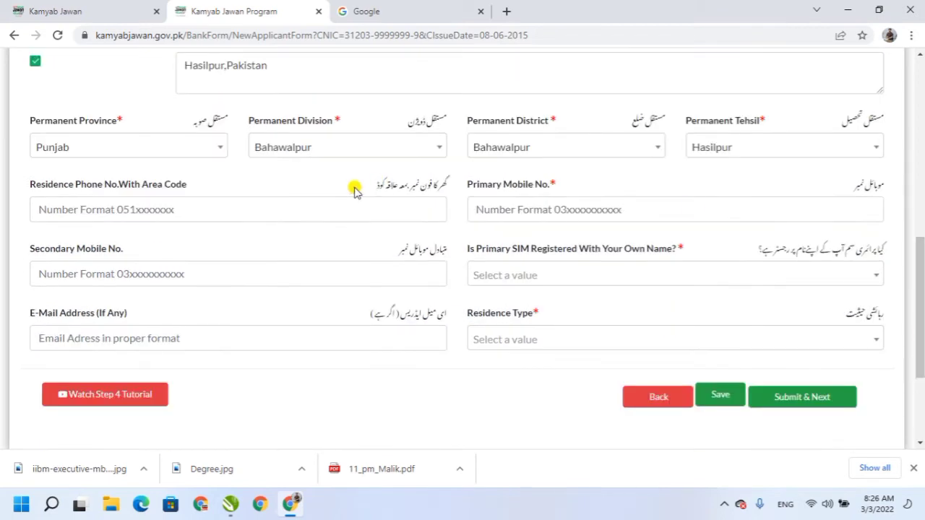
Enter the primary and secondary mobile numbers, leaving the residence phone empty.
{"action": "left_click", "coordinate": [200, 207]}
{"action": "type", "text": "0"}
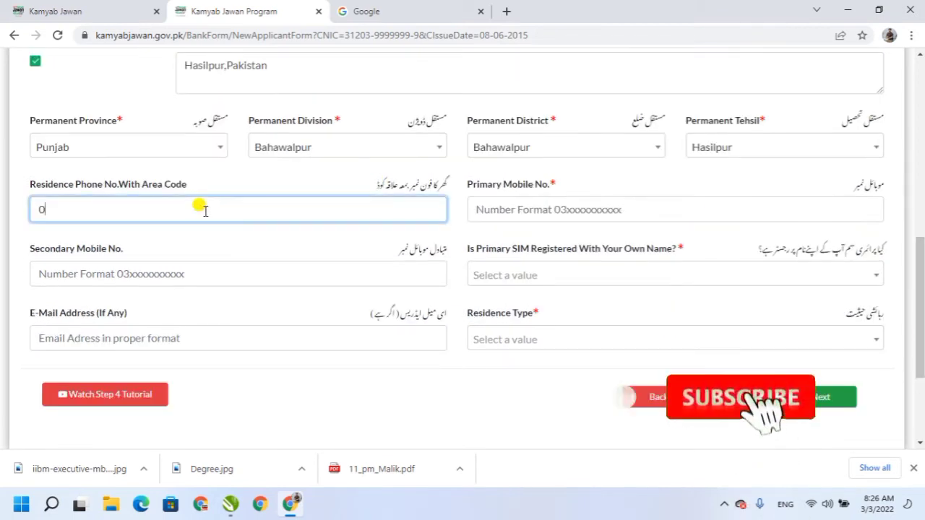
{"action": "key", "text": "BackSpace"}
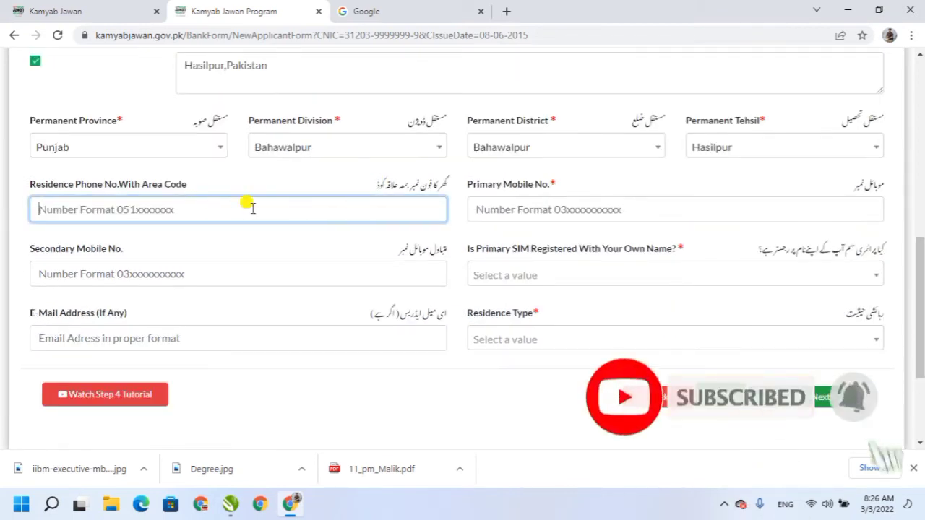
{"action": "left_click", "coordinate": [511, 210]}
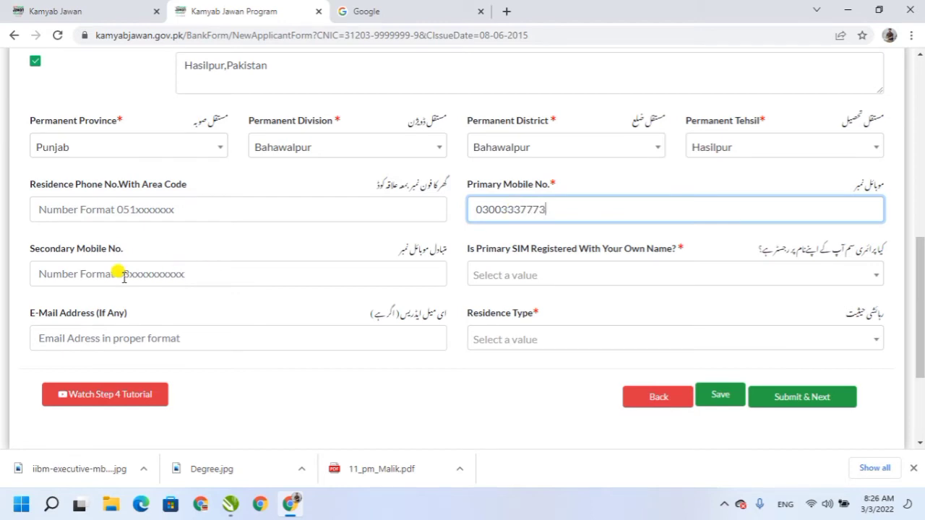
{"action": "left_click", "coordinate": [158, 274]}
{"action": "type", "text": "03"}
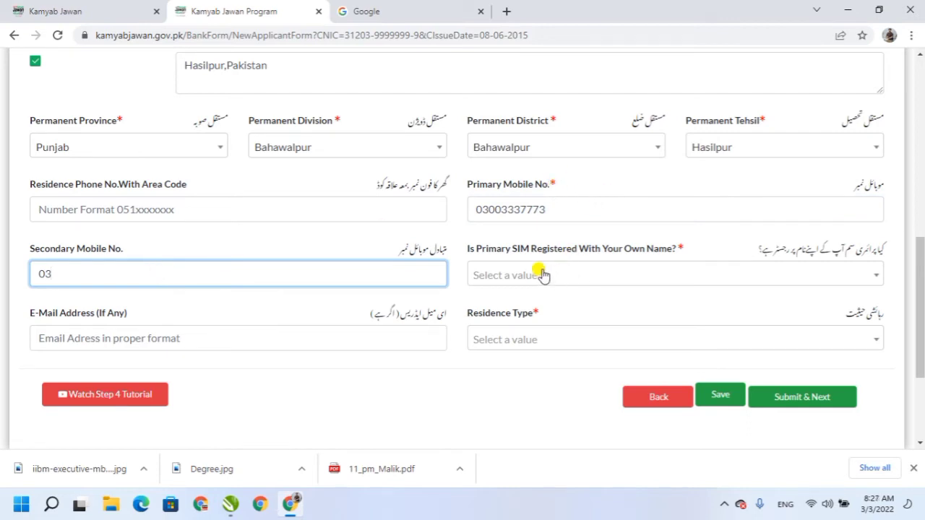
Answer Yes to SIM registered in own name, set Residence Type to Family, and submit.
{"action": "left_click", "coordinate": [520, 280]}
{"action": "left_click", "coordinate": [481, 329]}
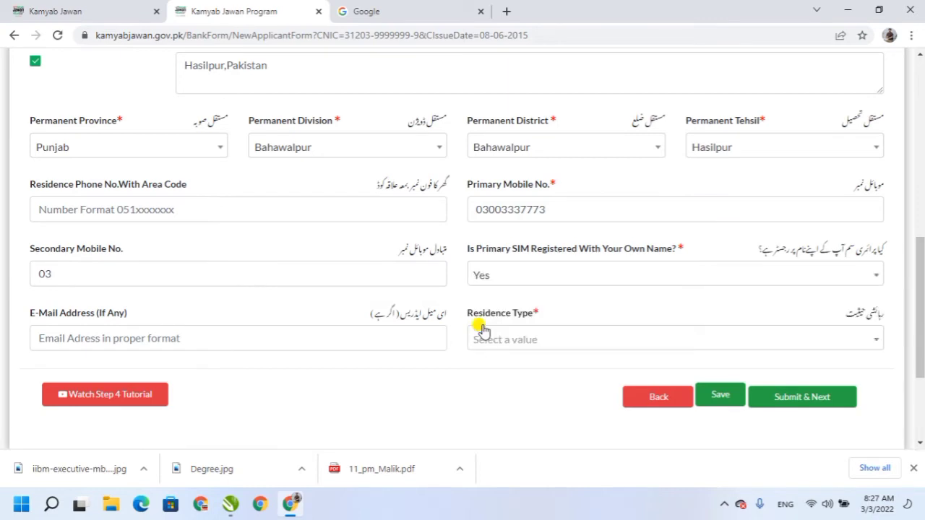
{"action": "left_click", "coordinate": [510, 343]}
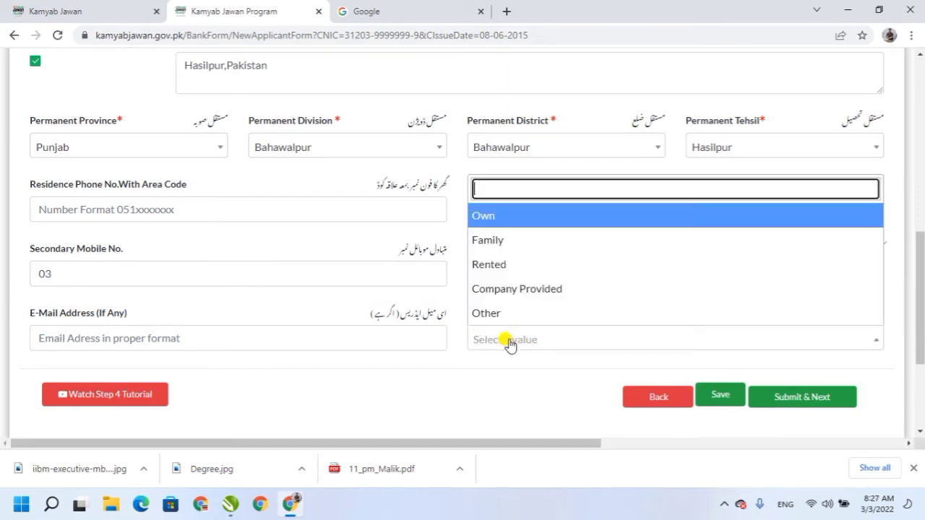
{"action": "left_click", "coordinate": [506, 240]}
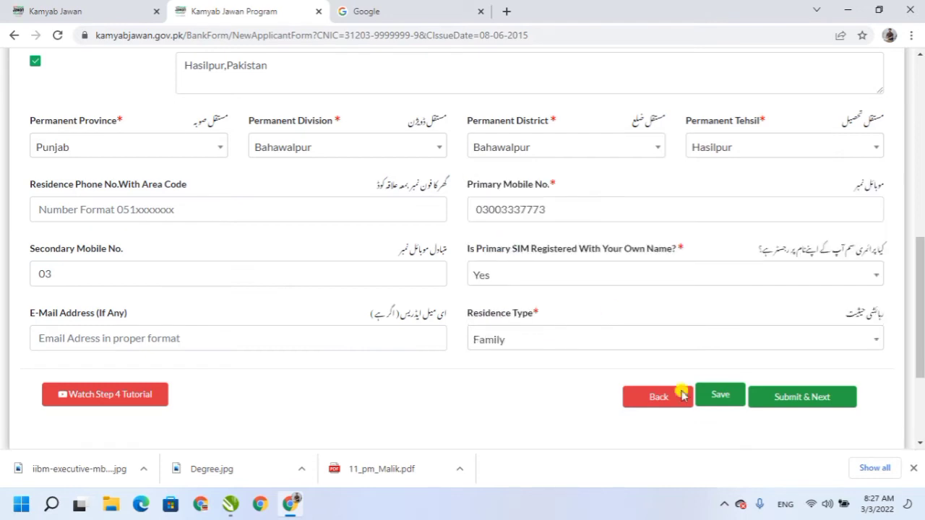
{"action": "left_click", "coordinate": [790, 394]}
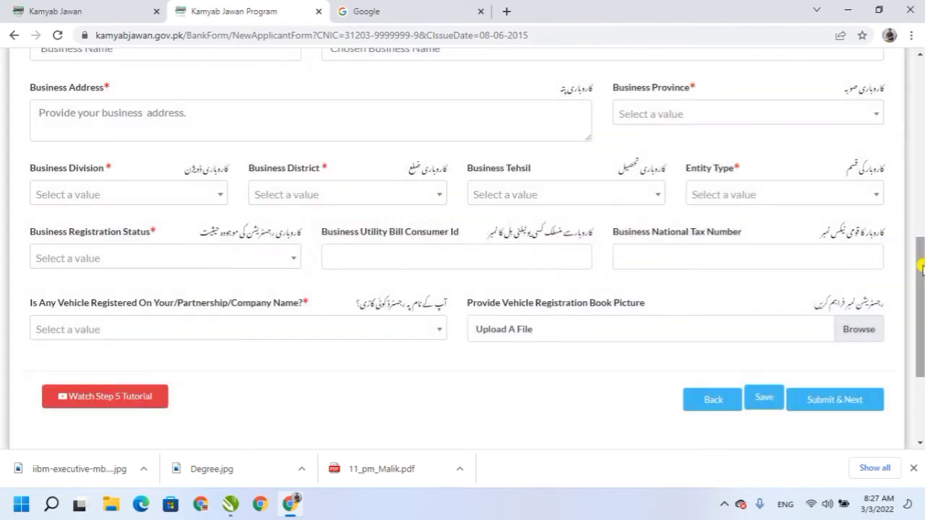
Choose Services as the industry category and Retail as the business sector.
{"action": "left_click_drag", "start_coordinate": [921, 267], "coordinate": [922, 132]}
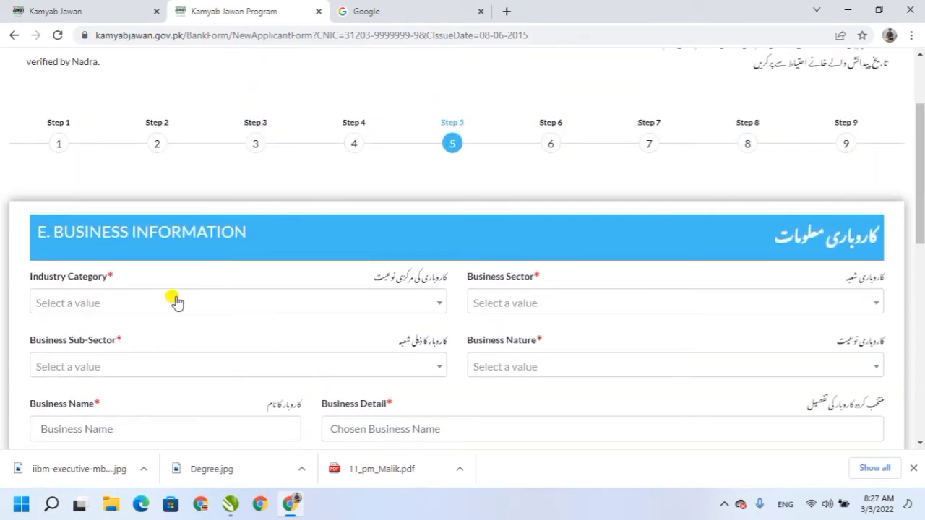
{"action": "left_click", "coordinate": [139, 310]}
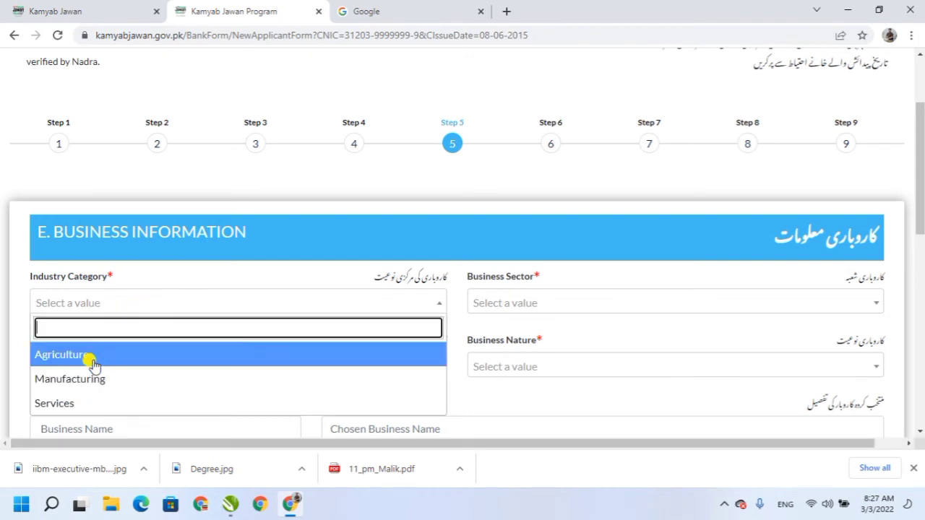
{"action": "left_click", "coordinate": [63, 403]}
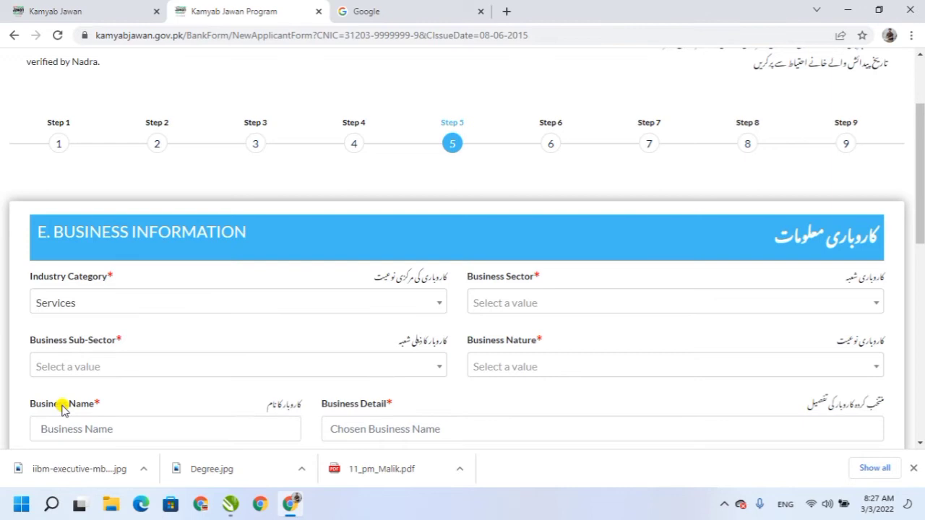
{"action": "left_click", "coordinate": [491, 306]}
{"action": "type", "text": "re"}
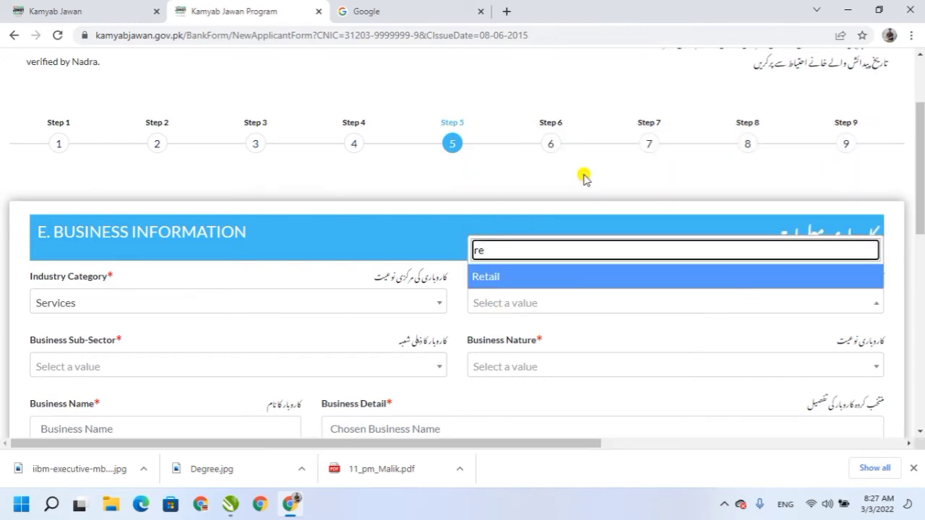
{"action": "left_click", "coordinate": [486, 277]}
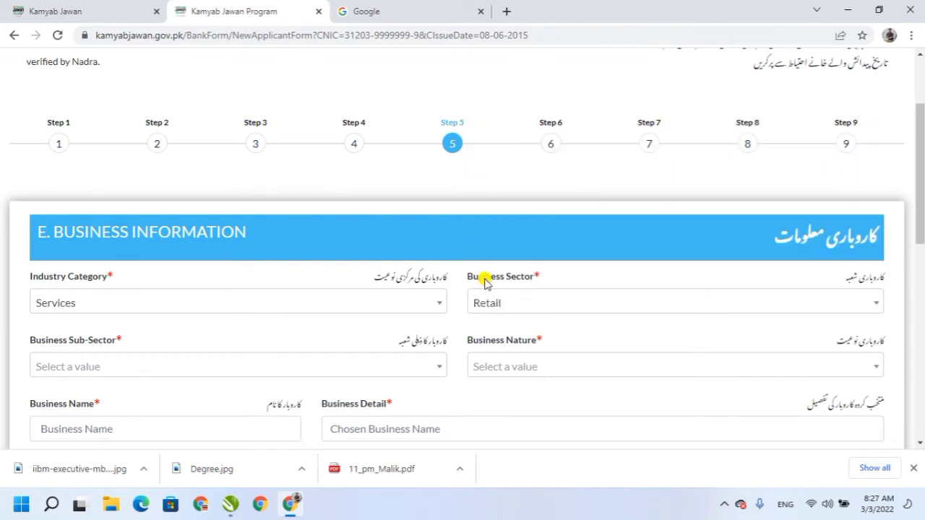
Choose Departmental Store as the sub-sector and Local Business as the business nature.
{"action": "left_click_drag", "start_coordinate": [922, 214], "coordinate": [922, 241]}
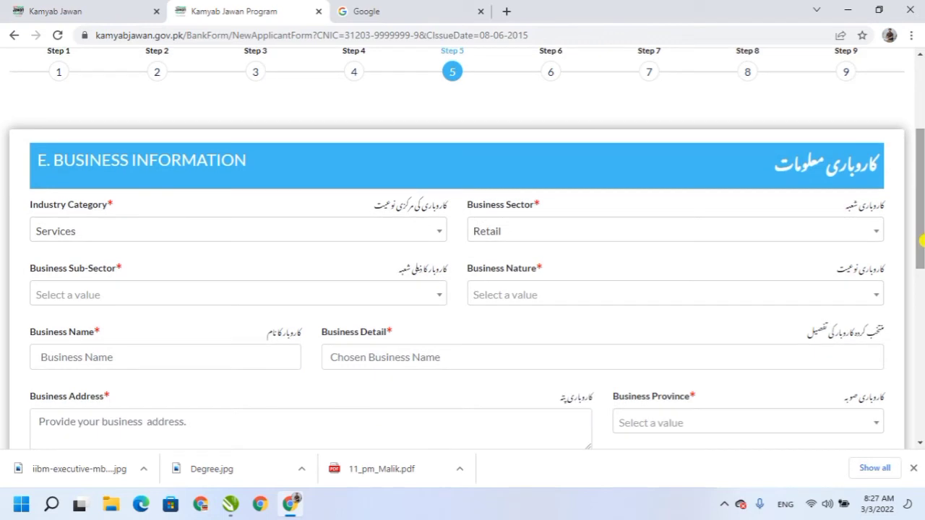
{"action": "left_click", "coordinate": [174, 296]}
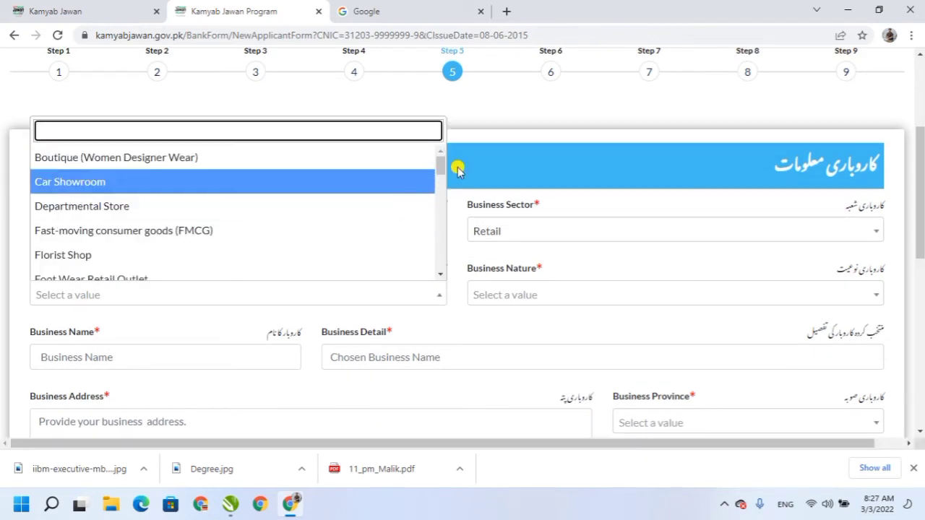
{"action": "left_click", "coordinate": [93, 209]}
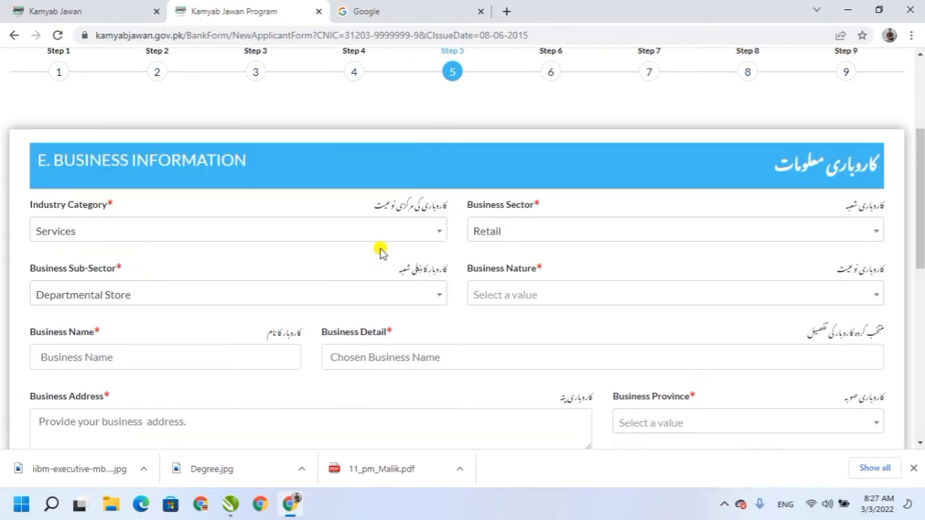
{"action": "left_click", "coordinate": [524, 298]}
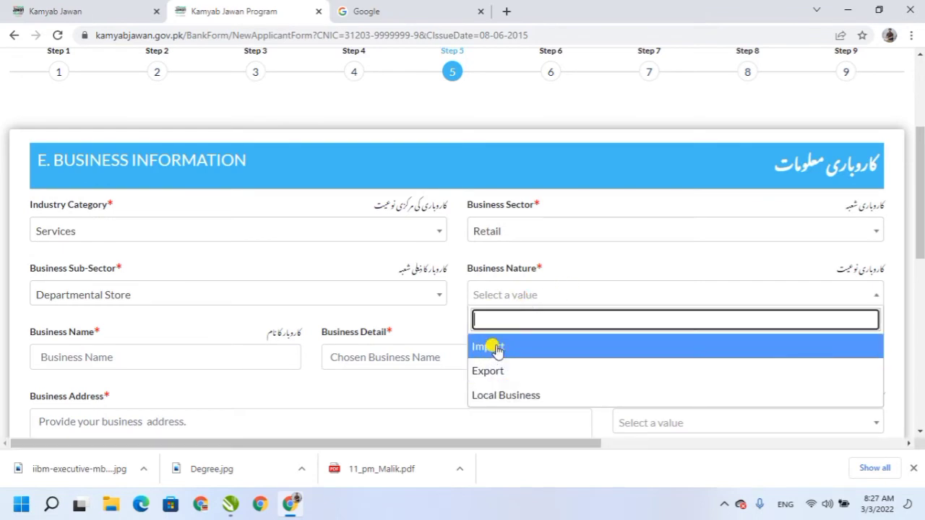
{"action": "left_click", "coordinate": [509, 402]}
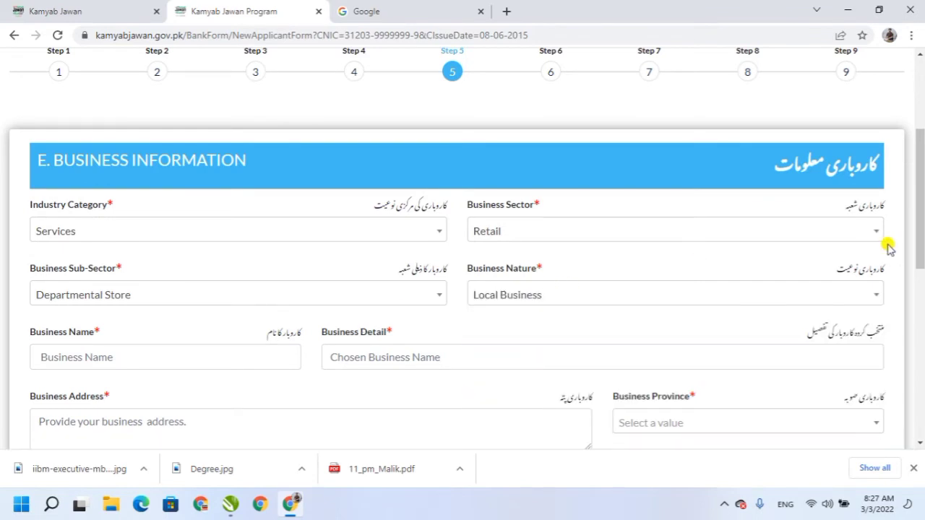
{"action": "scroll", "coordinate": [920, 249], "scroll_direction": "down", "scroll_amount": 1}
{"action": "scroll", "coordinate": [920, 249], "scroll_direction": "down", "scroll_amount": 1}
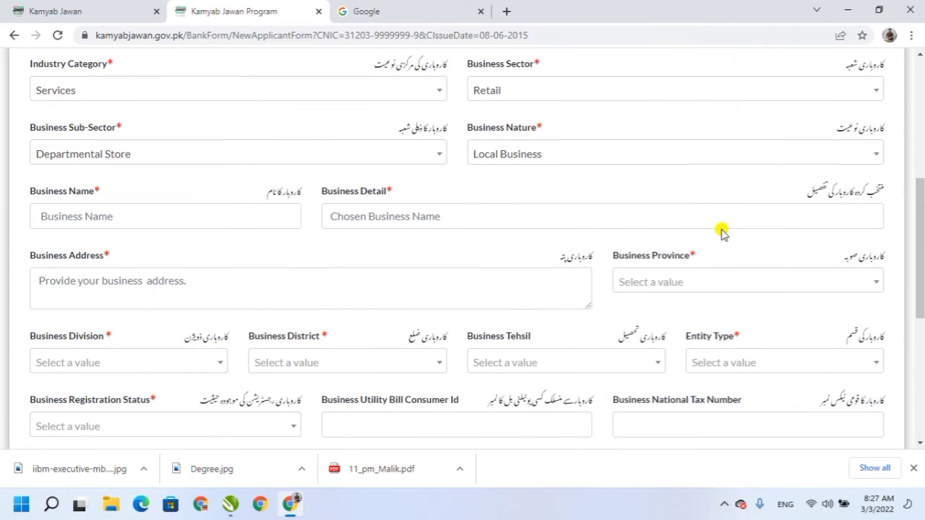
Enter business name Ahmad Super Store and business detail Ahmad Departmental Store.
{"action": "left_click", "coordinate": [232, 216]}
{"action": "type", "text": "A"}
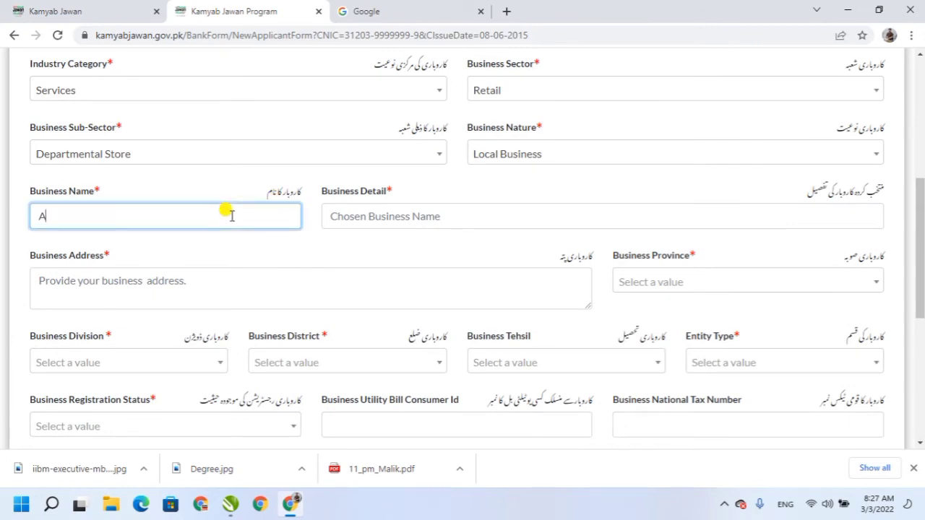
{"action": "type", "text": "hmad D"}
{"action": "type", "text": "uper Store"}
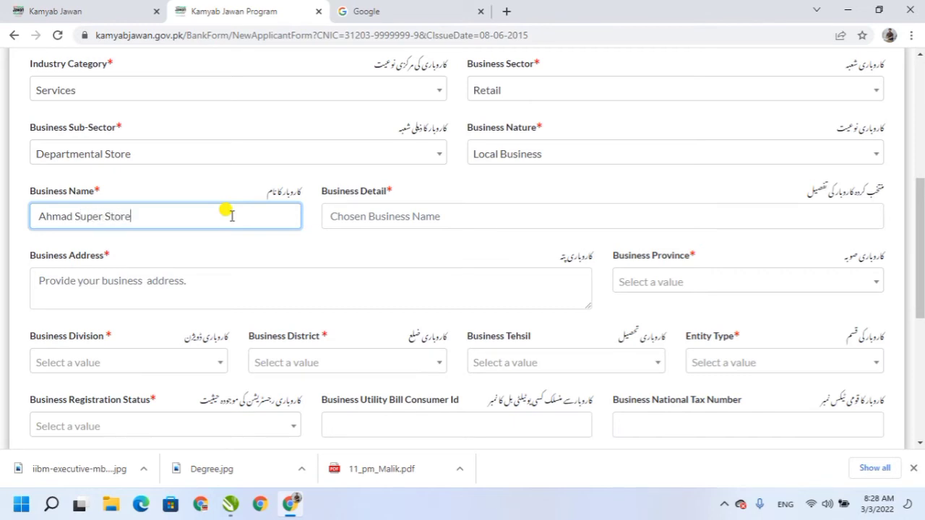
{"action": "left_click", "coordinate": [378, 218]}
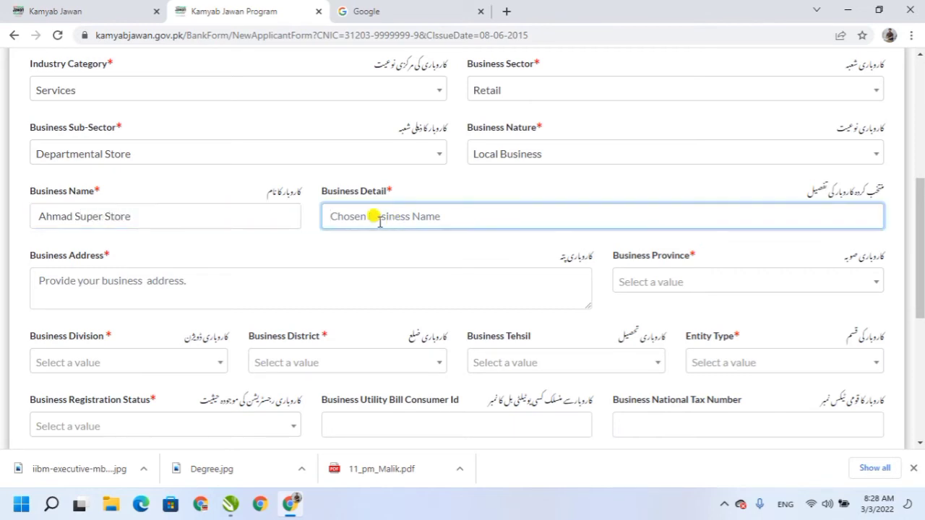
{"action": "left_click", "coordinate": [234, 210]}
{"action": "key", "text": "ctrl+a"}
{"action": "left_click", "coordinate": [417, 223]}
{"action": "type", "text": "Ahma "}
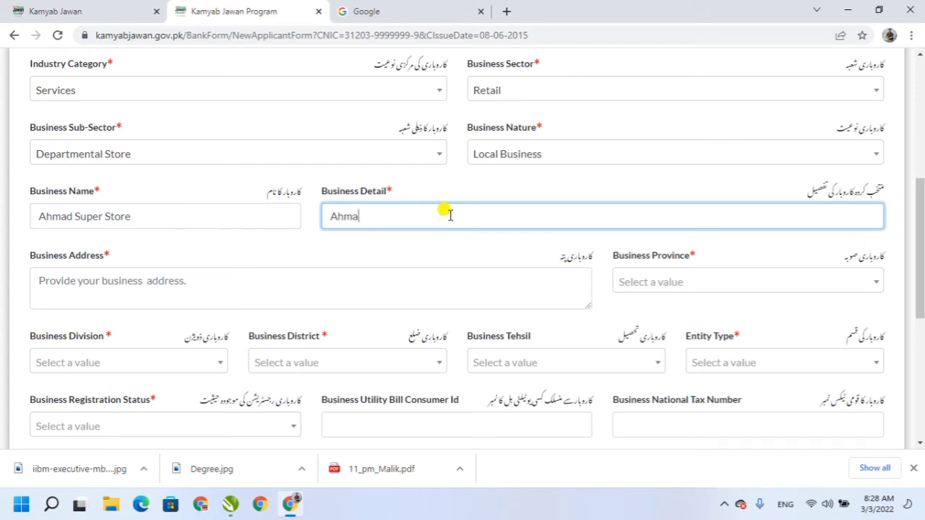
{"action": "type", "text": "D"}
{"action": "key", "text": "BackSpace"}
{"action": "type", "text": "s"}
{"action": "type", "text": " Depa"}
{"action": "type", "text": "rtmental"}
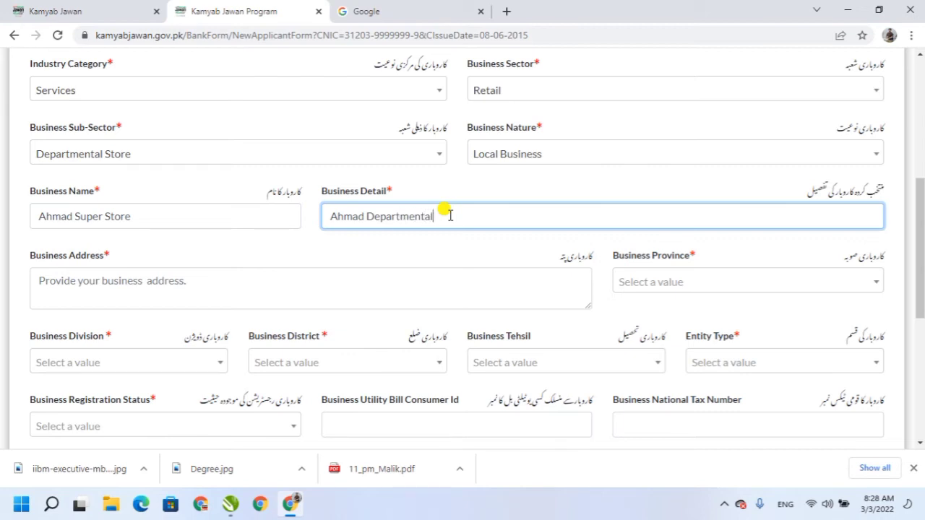
{"action": "type", "text": " Store"}
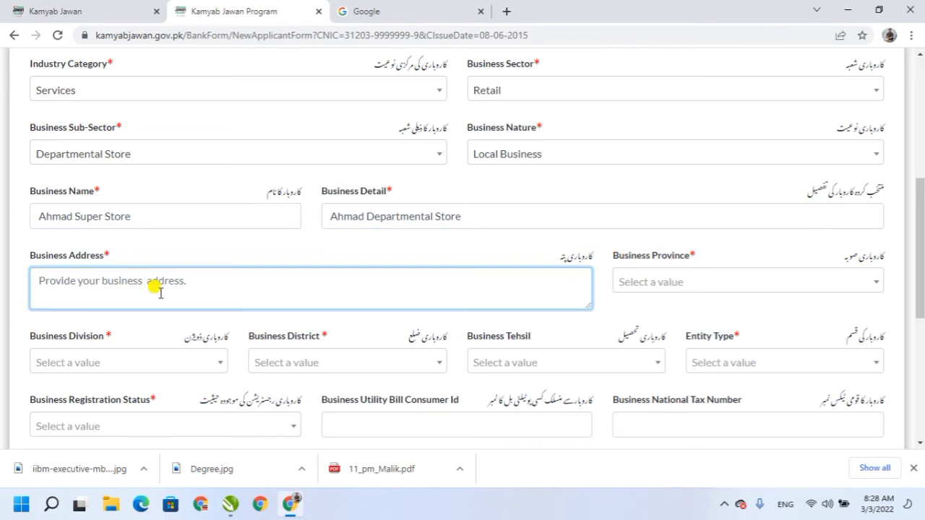
Enter business address Hasilpur,Pak and select Punjab as the business province.
{"action": "type", "text": "Hasi"}
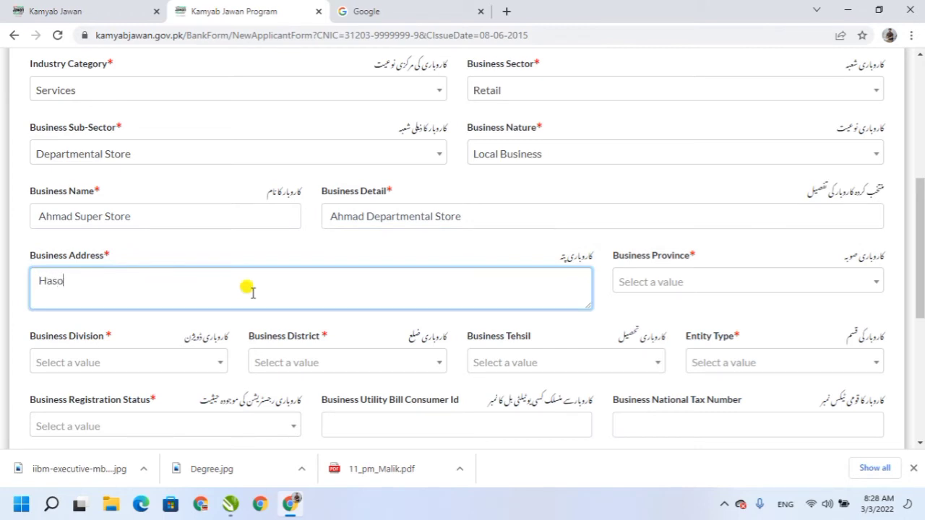
{"action": "key", "text": "BackSpace"}
{"action": "type", "text": "ilpur,Pak"}
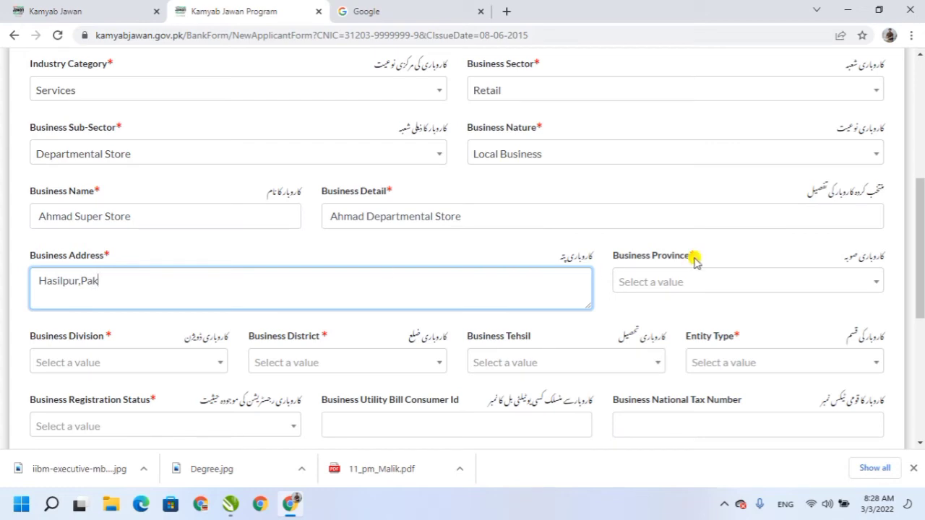
{"action": "left_click", "coordinate": [655, 281]}
{"action": "left_click", "coordinate": [634, 144]}
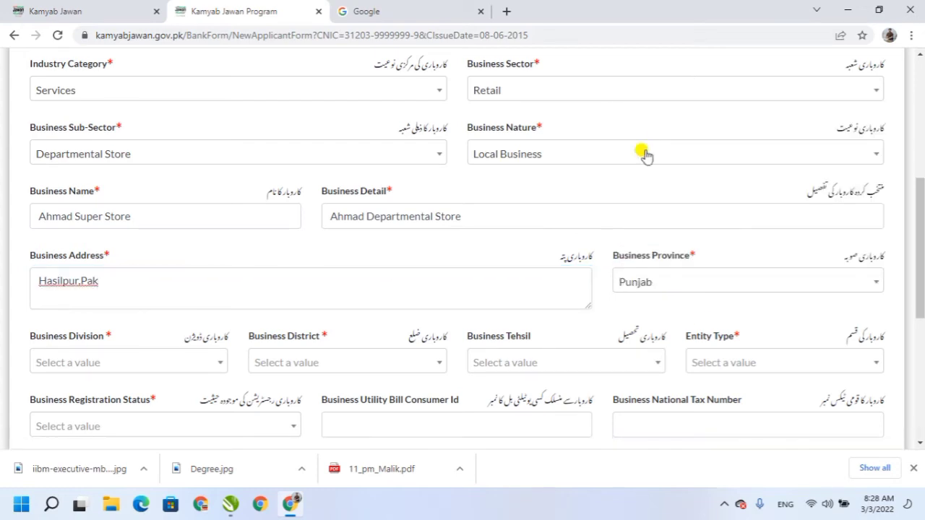
Set business division and district to Bahawalpur and tehsil to Hasilpur.
{"action": "left_click_drag", "start_coordinate": [921, 223], "coordinate": [923, 271]}
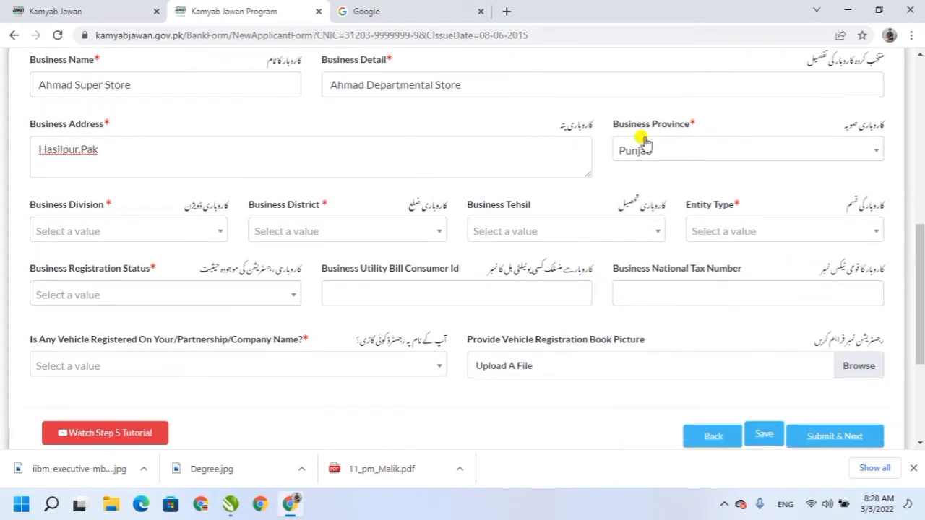
{"action": "left_click", "coordinate": [219, 233]}
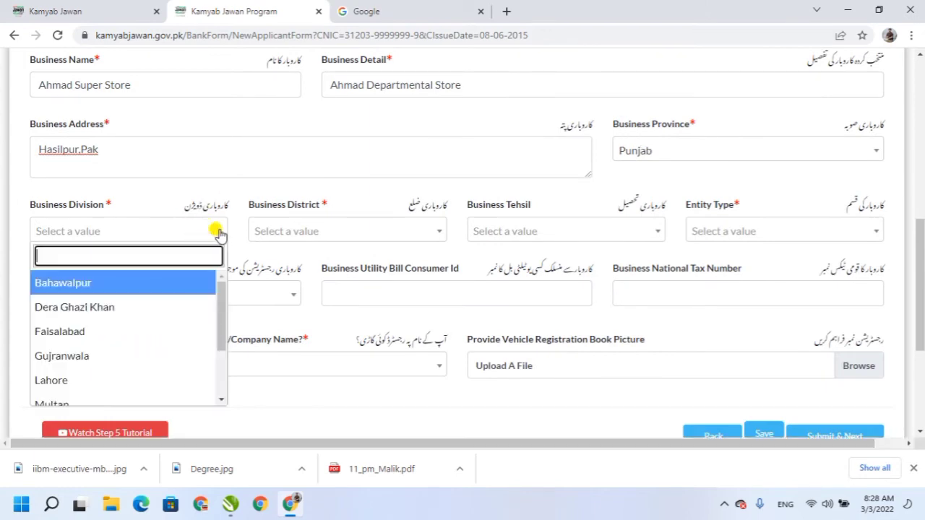
{"action": "left_click", "coordinate": [87, 278]}
{"action": "left_click", "coordinate": [325, 231]}
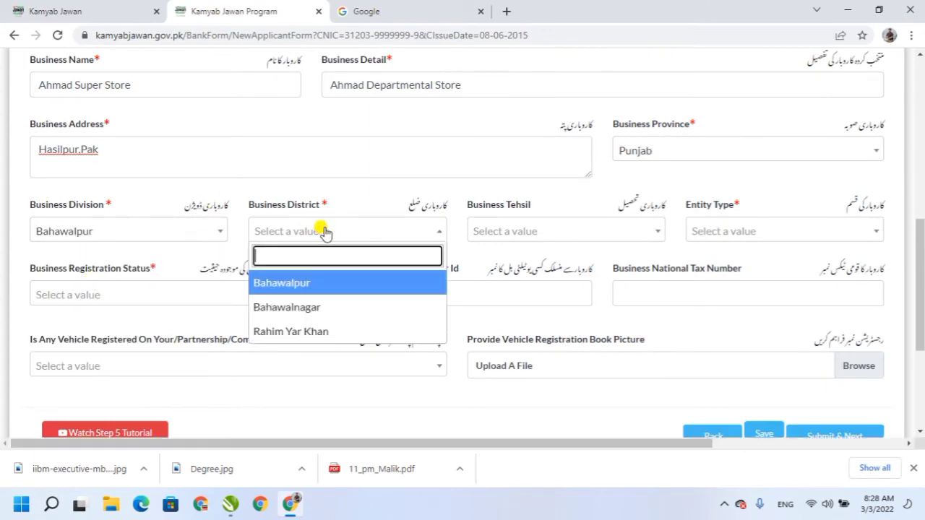
{"action": "left_click", "coordinate": [303, 284]}
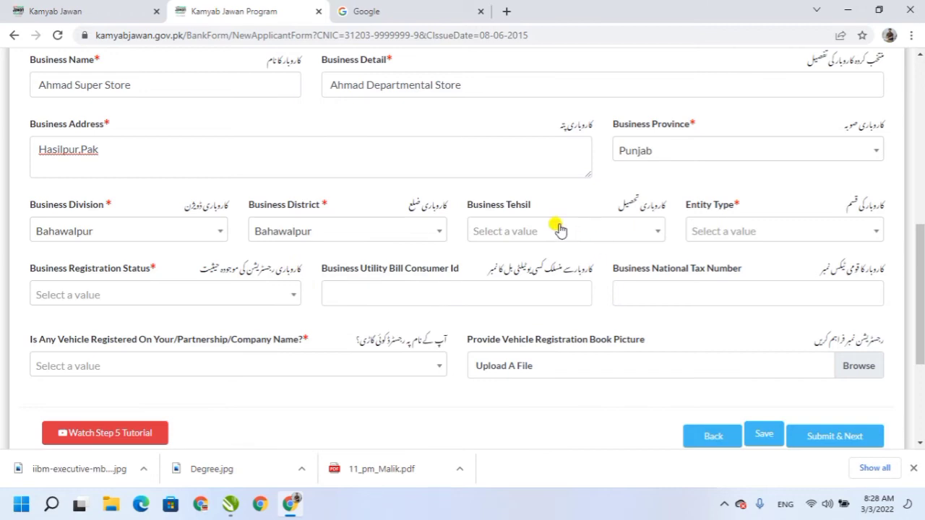
{"action": "left_click", "coordinate": [559, 230]}
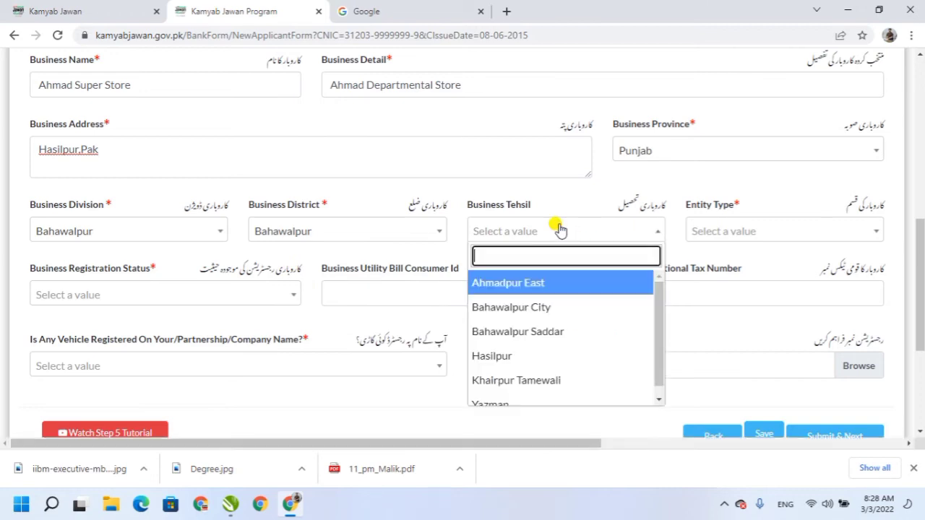
{"action": "left_click", "coordinate": [499, 365]}
Set entity type to Sole Proprietorship / Individual and registration status to UnRegistered.
{"action": "left_click", "coordinate": [740, 233]}
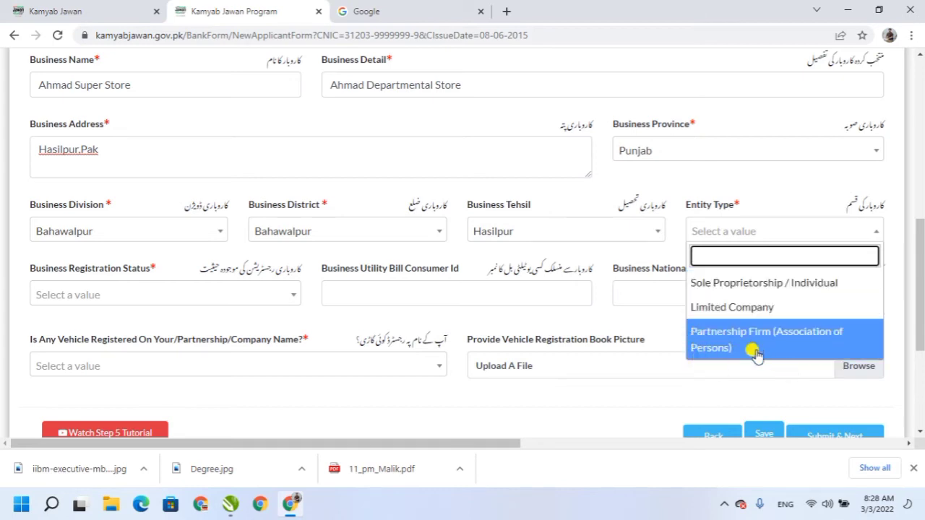
{"action": "left_click", "coordinate": [724, 282]}
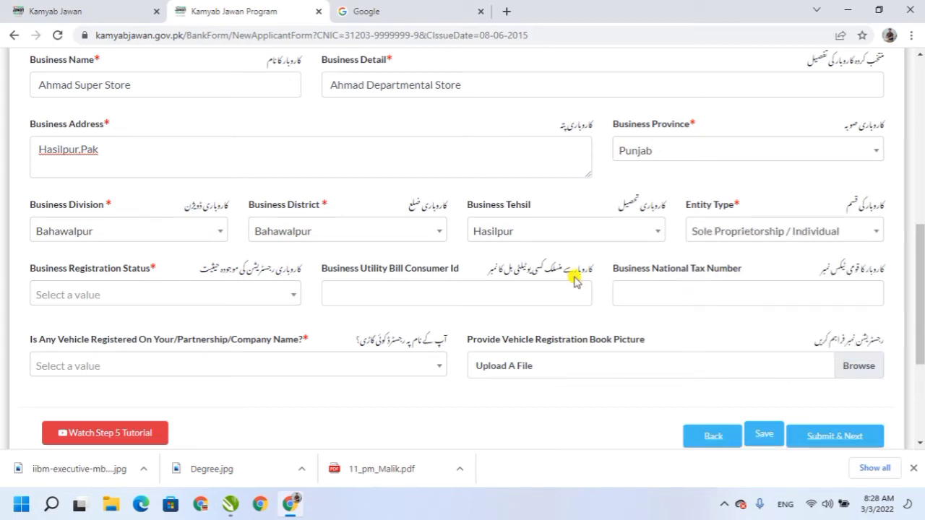
{"action": "left_click", "coordinate": [227, 294]}
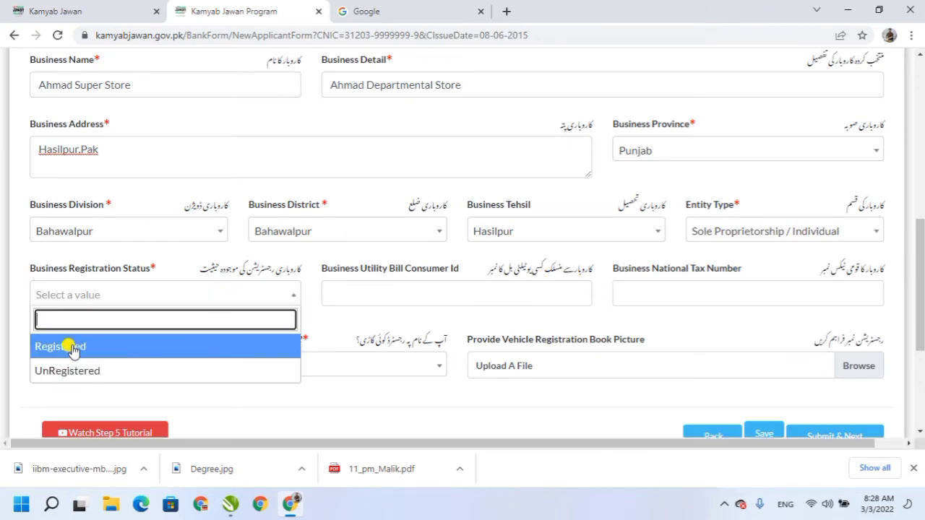
{"action": "left_click", "coordinate": [72, 369]}
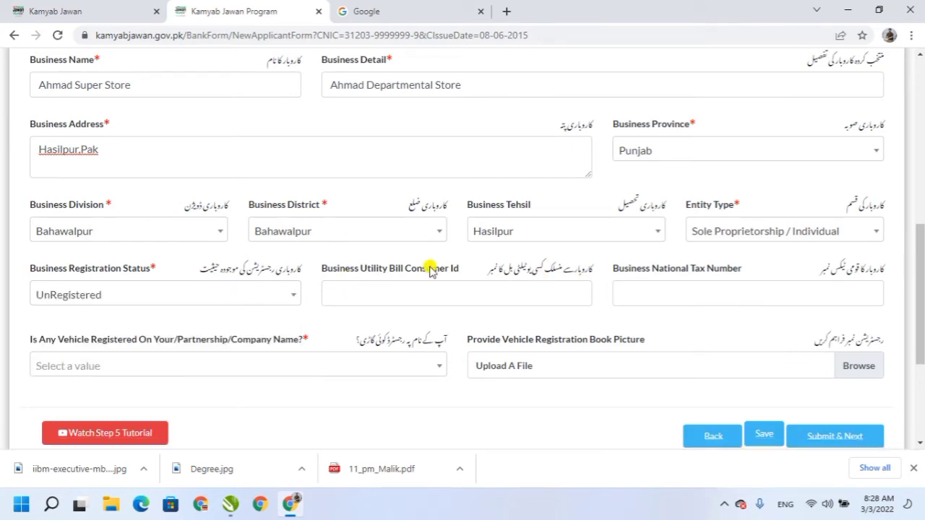
{"action": "left_click", "coordinate": [416, 289]}
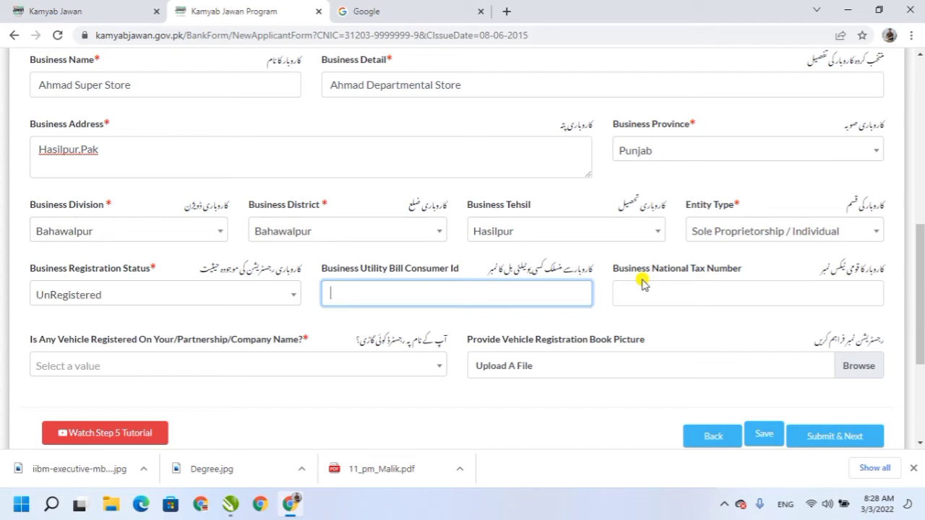
{"action": "left_click", "coordinate": [699, 291]}
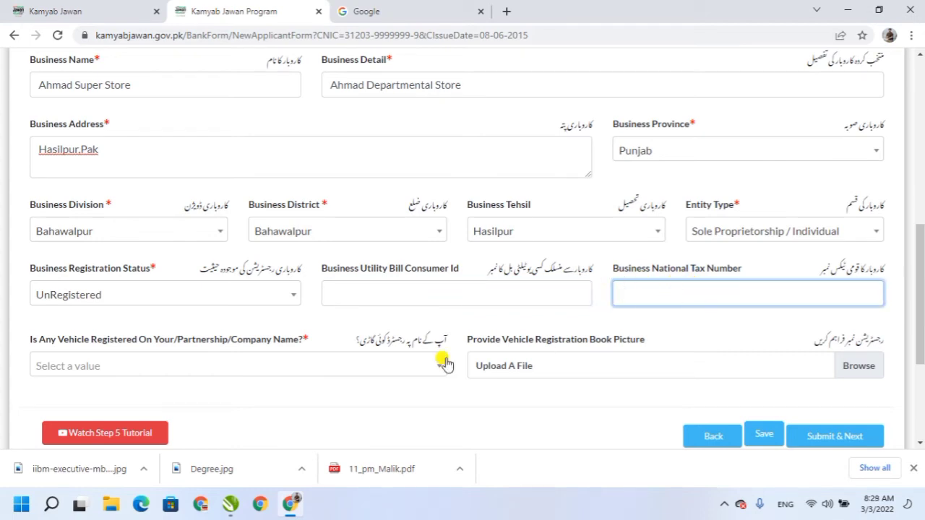
Answer No to the registered vehicle question and submit the business details.
{"action": "left_click", "coordinate": [432, 375]}
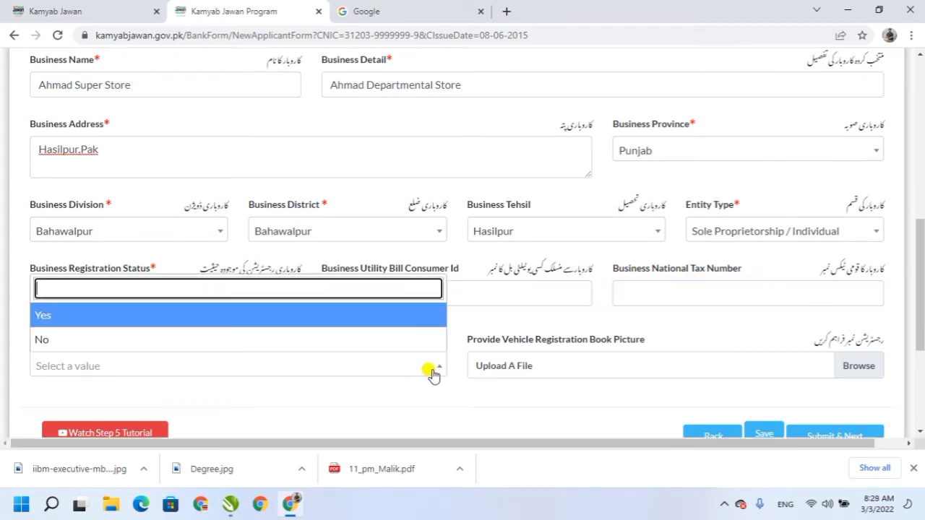
{"action": "left_click", "coordinate": [432, 374]}
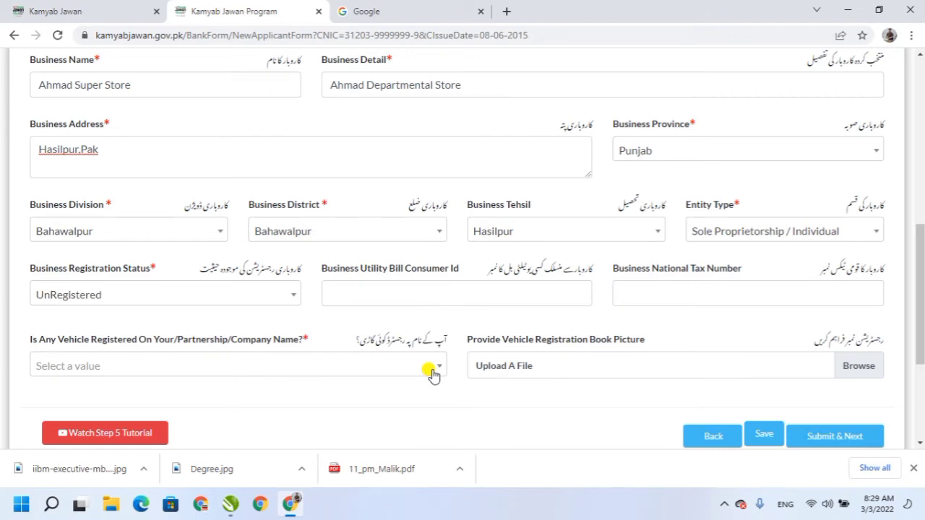
{"action": "left_click", "coordinate": [431, 375]}
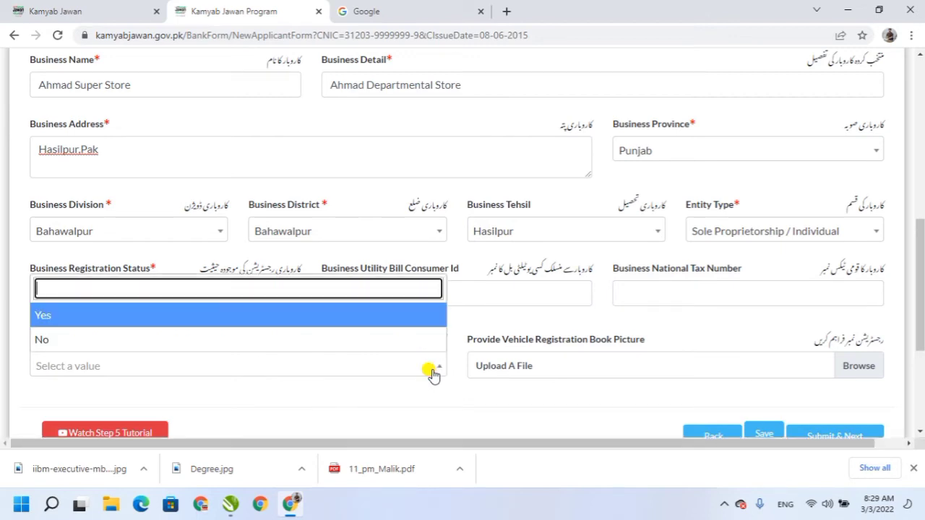
{"action": "left_click", "coordinate": [44, 322]}
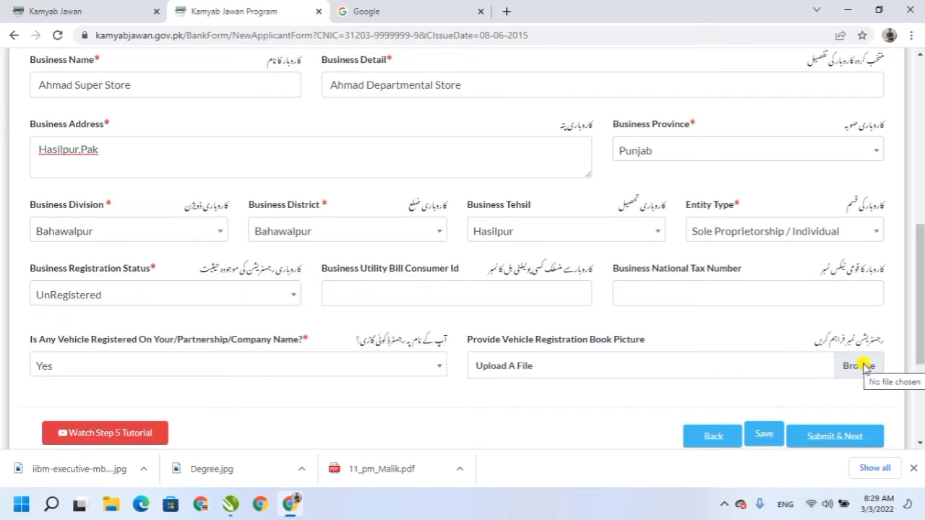
{"action": "left_click", "coordinate": [292, 372]}
{"action": "left_click", "coordinate": [45, 342]}
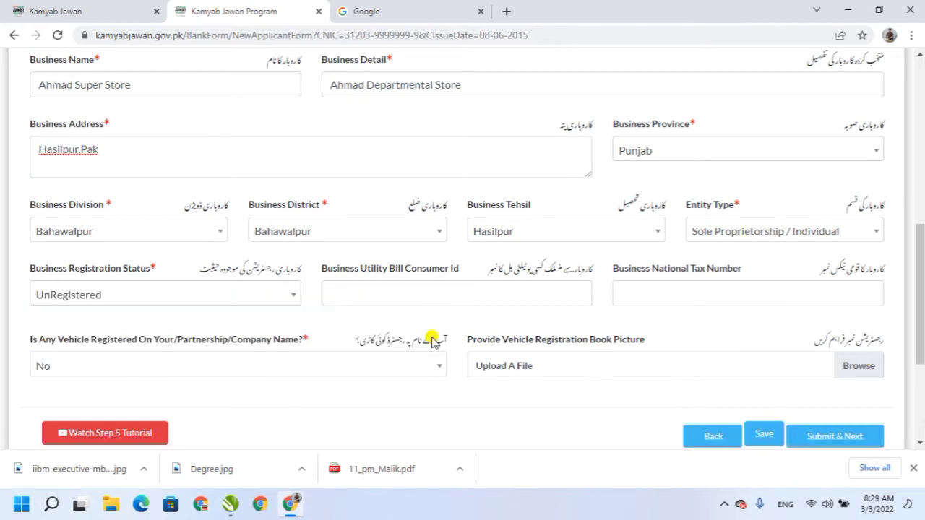
{"action": "left_click", "coordinate": [828, 436]}
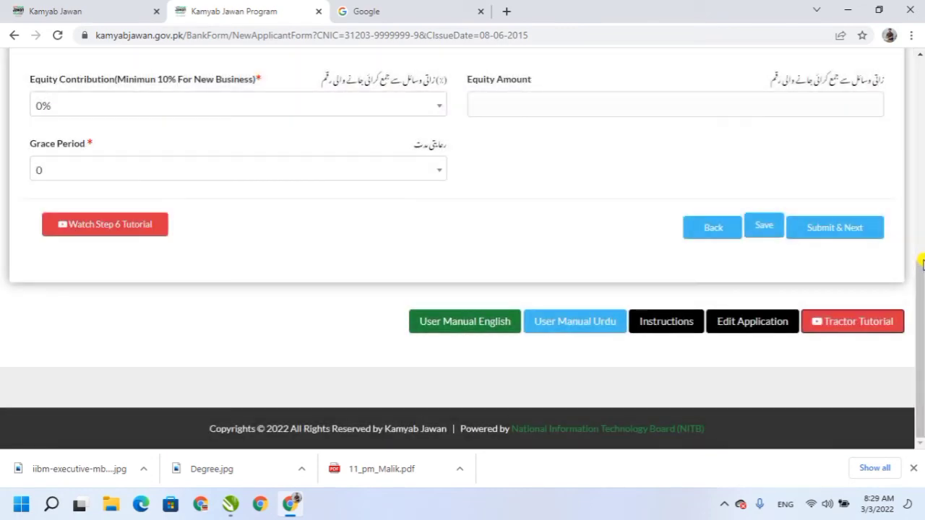
Select Working Capital loan type, Tier 1 range and a 4 Years tenure.
{"action": "left_click_drag", "start_coordinate": [921, 275], "coordinate": [920, 161]}
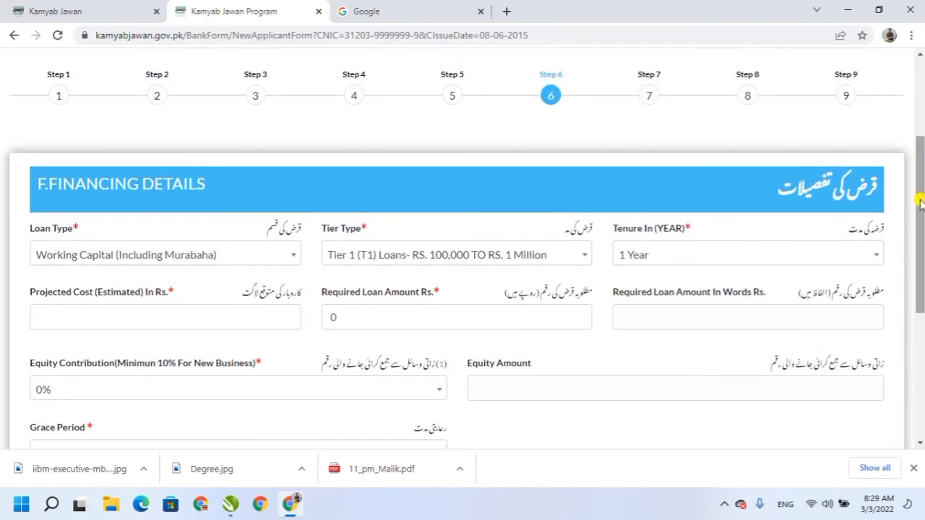
{"action": "mouse_move", "coordinate": [917, 200]}
{"action": "left_mouse_down"}
{"action": "mouse_move", "coordinate": [916, 167]}
{"action": "mouse_move", "coordinate": [917, 195]}
{"action": "left_mouse_up"}
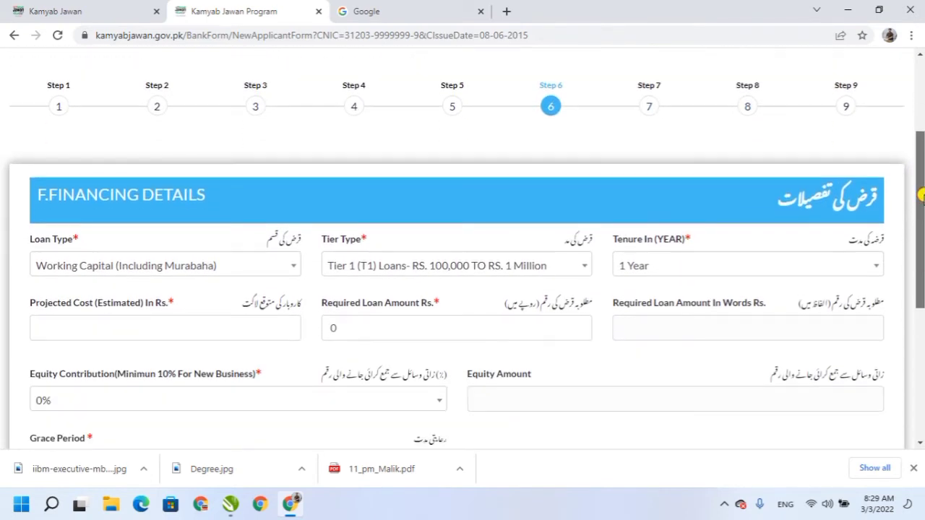
{"action": "left_click", "coordinate": [118, 269]}
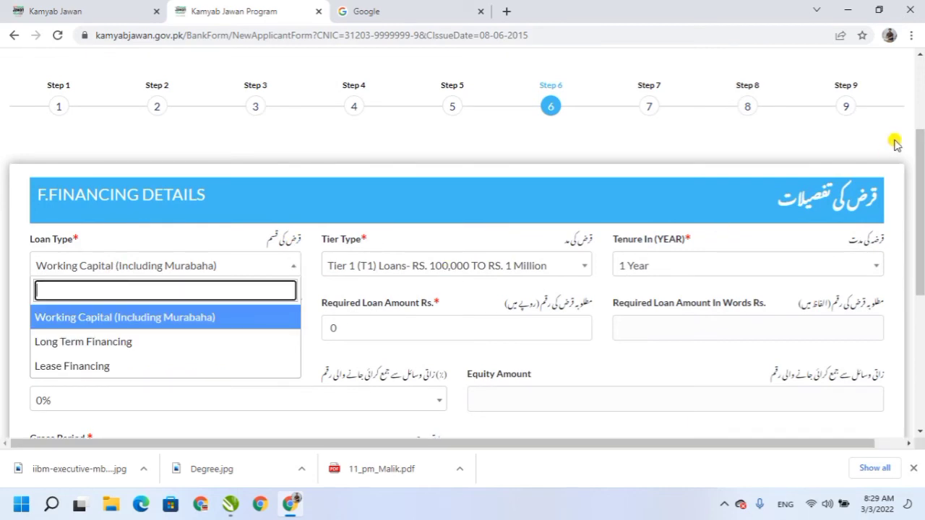
{"action": "left_click_drag", "start_coordinate": [919, 153], "coordinate": [920, 177]}
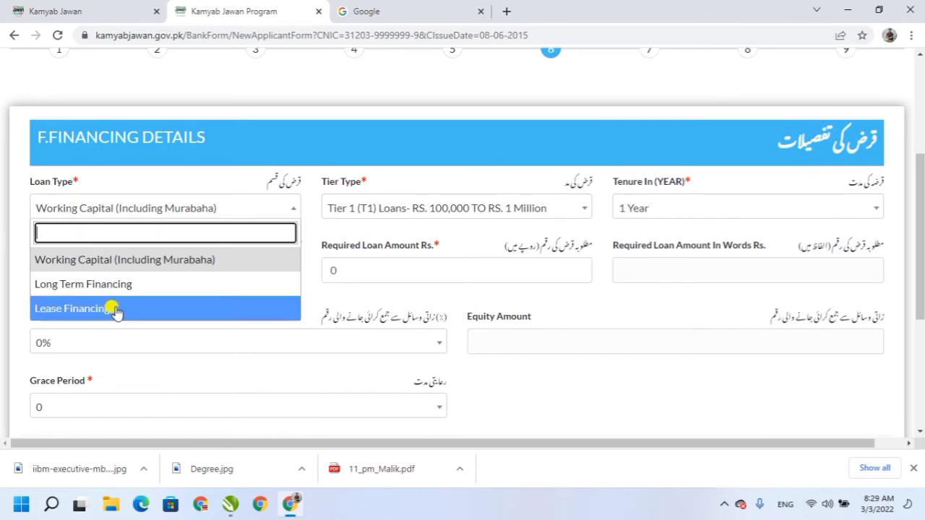
{"action": "left_click", "coordinate": [100, 262]}
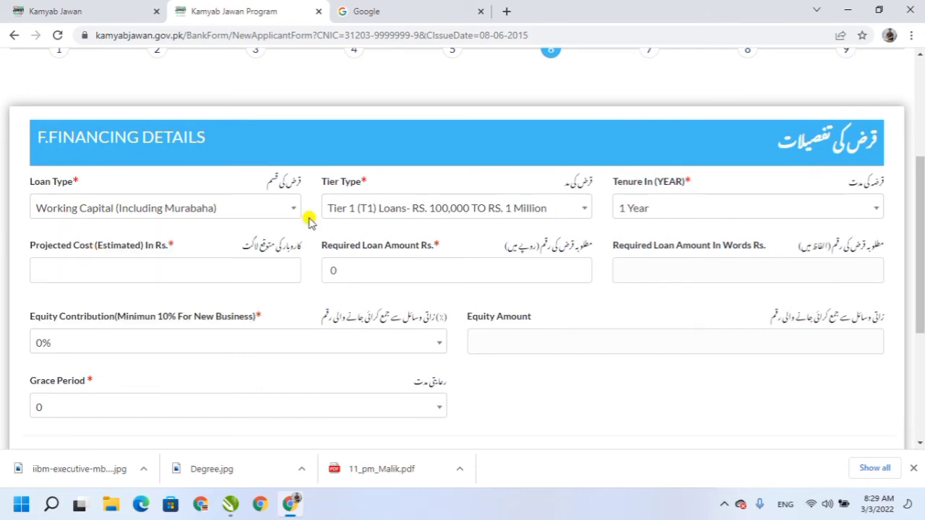
{"action": "left_click", "coordinate": [404, 208]}
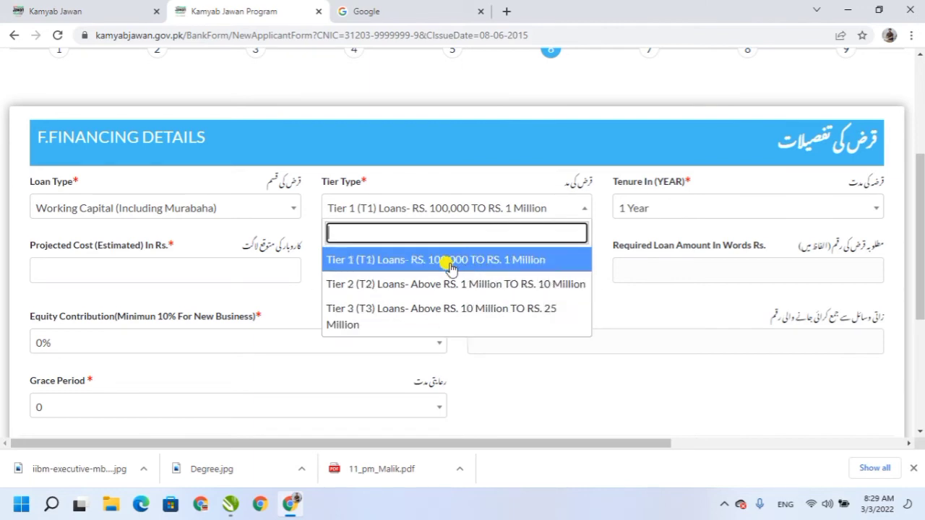
{"action": "left_click", "coordinate": [383, 260]}
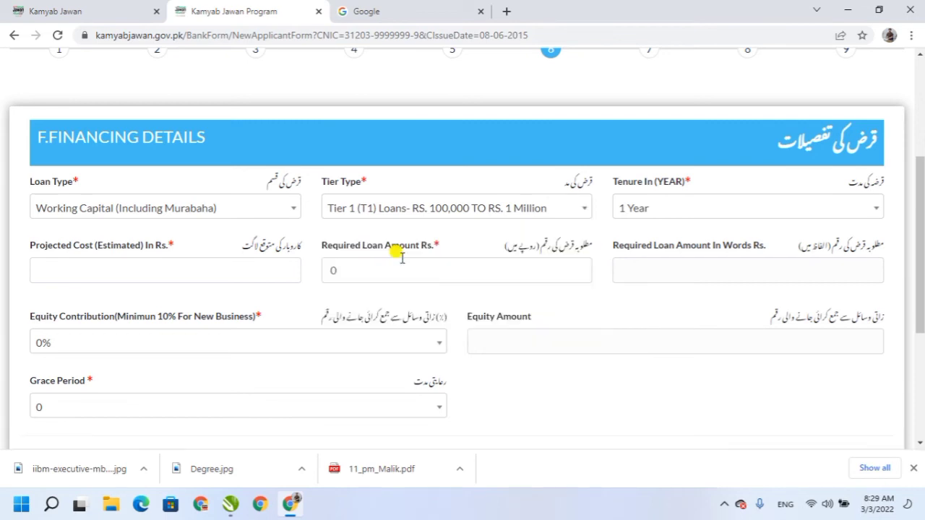
{"action": "left_click", "coordinate": [670, 209]}
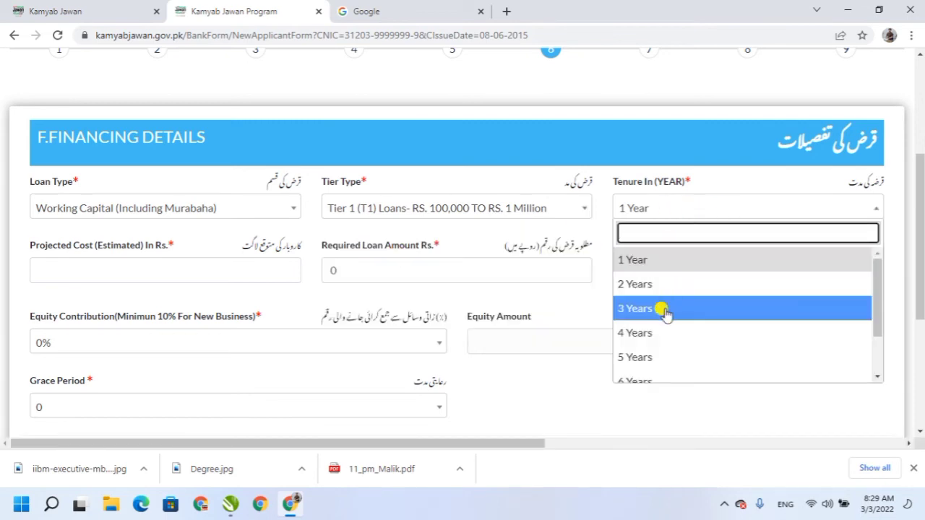
{"action": "left_click_drag", "start_coordinate": [877, 302], "coordinate": [876, 316]}
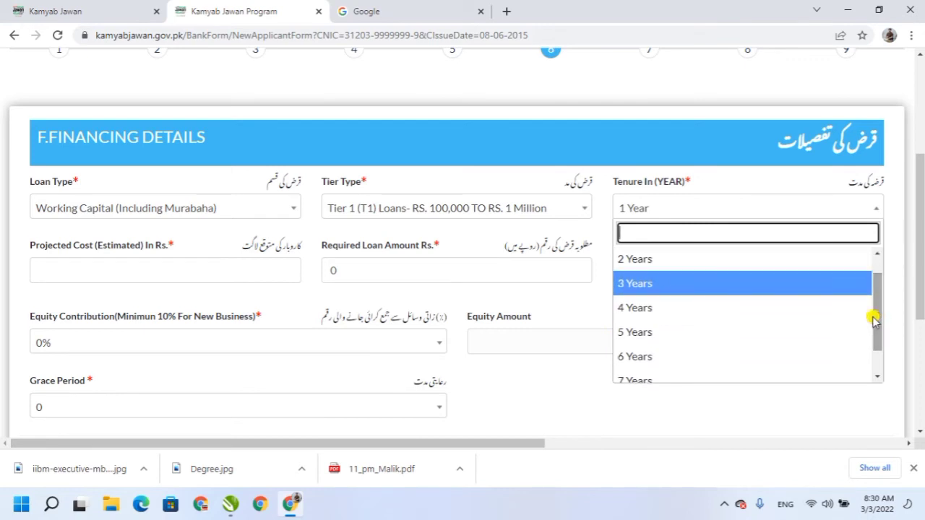
{"action": "left_click", "coordinate": [650, 311]}
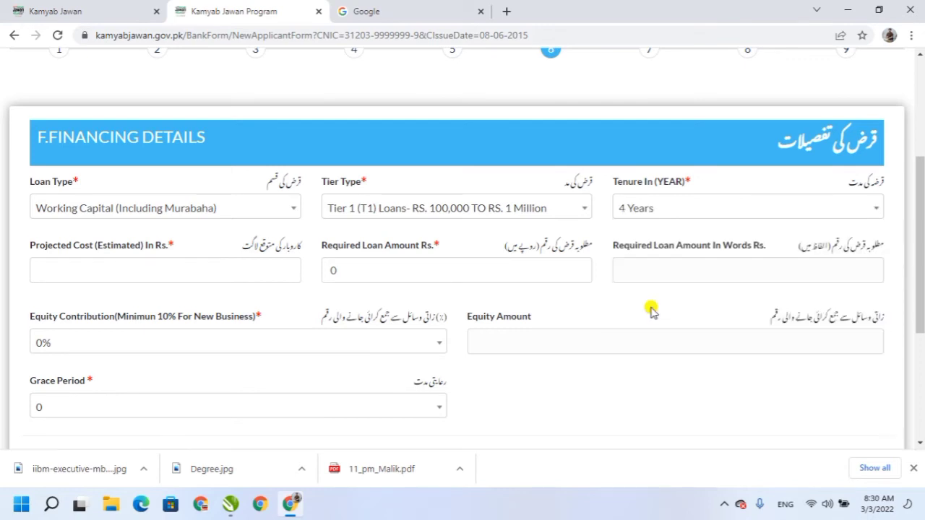
Enter projected cost 800000 and required loan amount 700000.
{"action": "left_click", "coordinate": [241, 274]}
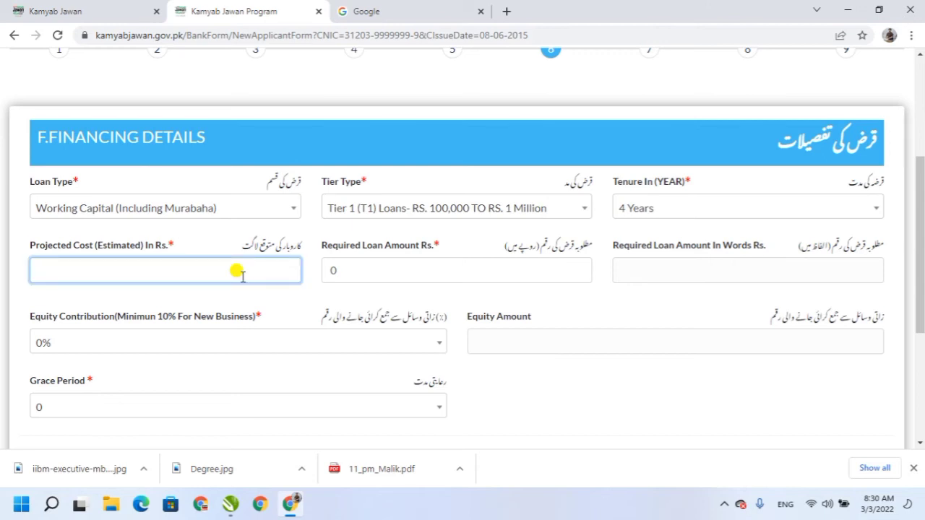
{"action": "type", "text": "4"}
{"action": "type", "text": "00000"}
{"action": "key", "text": "BackSpace"}
{"action": "key", "text": "BackSpace"}
{"action": "key", "text": "BackSpace"}
{"action": "key", "text": "BackSpace"}
{"action": "key", "text": "BackSpace"}
{"action": "key", "text": "BackSpace"}
{"action": "type", "text": "7"}
{"action": "key", "text": "BackSpace"}
{"action": "type", "text": "800000"}
{"action": "key", "text": "Tab"}
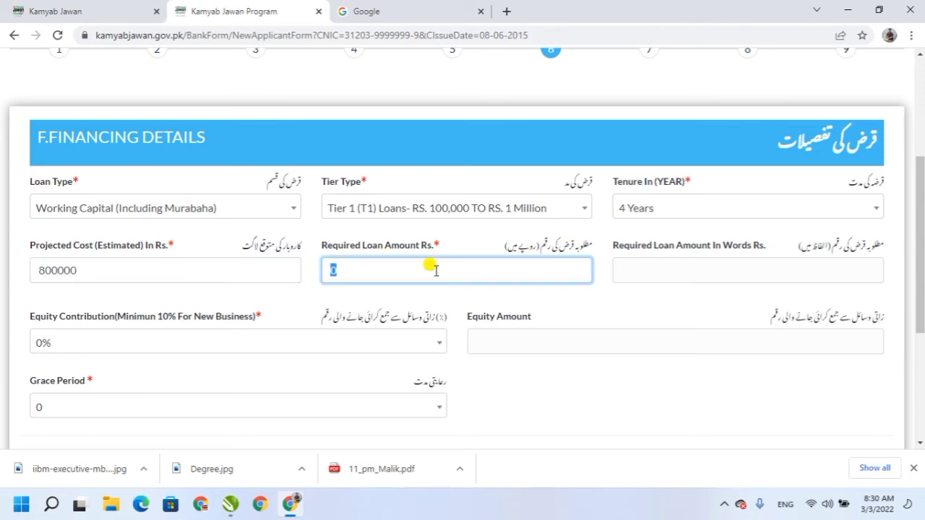
{"action": "type", "text": "90"}
{"action": "key", "text": "BackSpace"}
{"action": "key", "text": "BackSpace"}
{"action": "type", "text": "6"}
{"action": "key", "text": "BackSpace"}
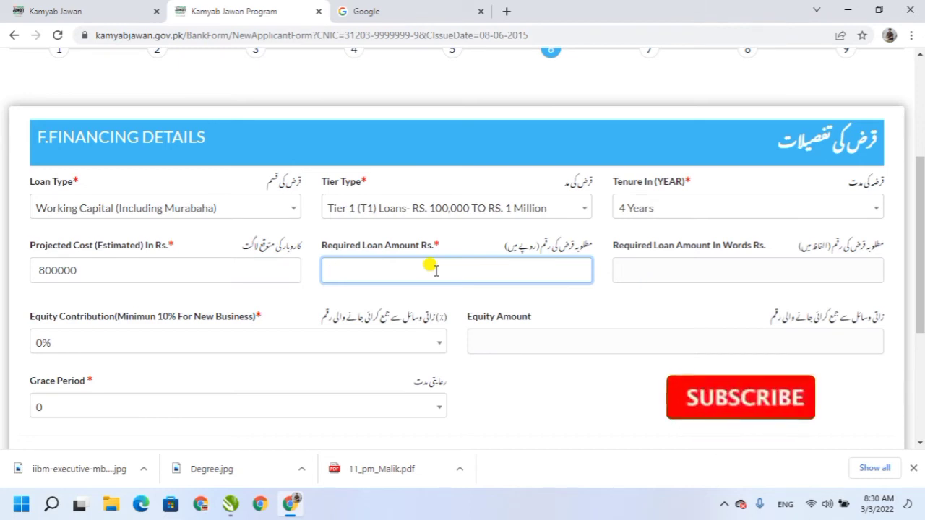
{"action": "type", "text": "70000"}
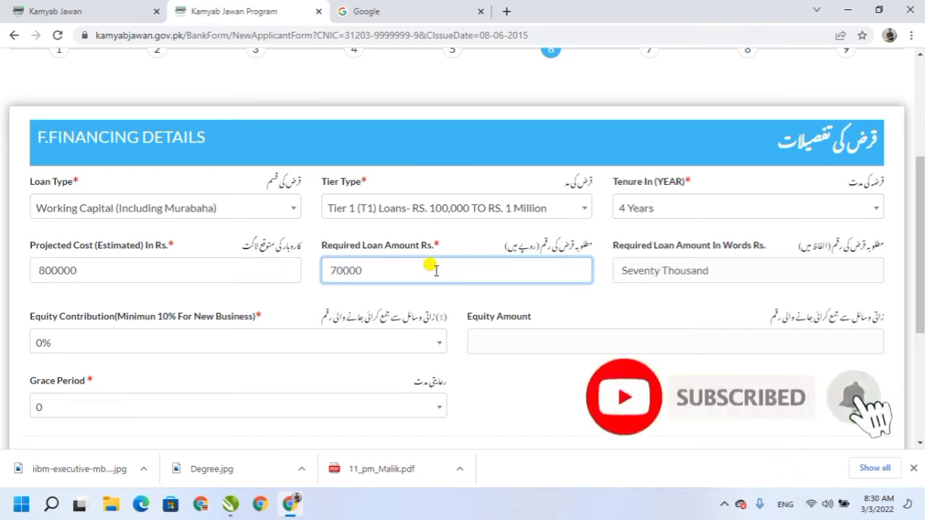
{"action": "type", "text": "0"}
{"action": "key", "text": "Tab"}
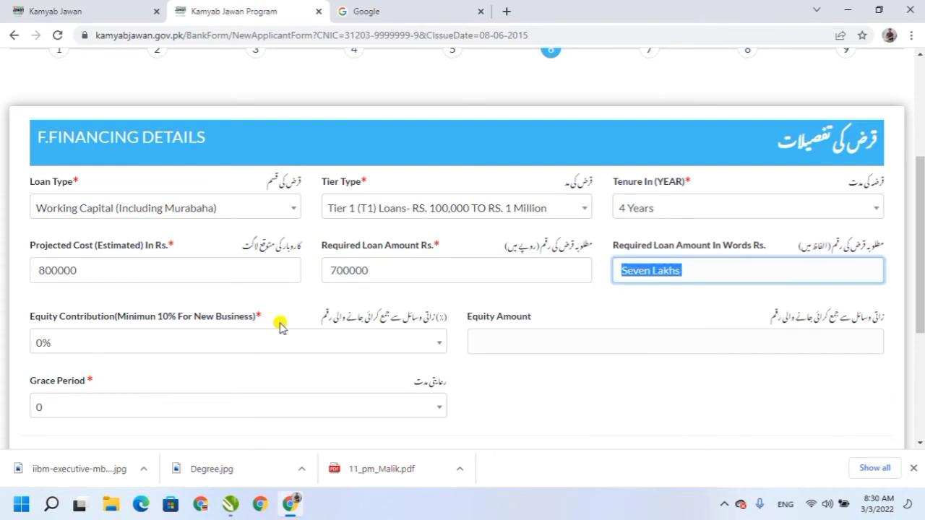
Set equity contribution to 10%, giving an equity amount of 80000.
{"action": "left_click", "coordinate": [428, 340]}
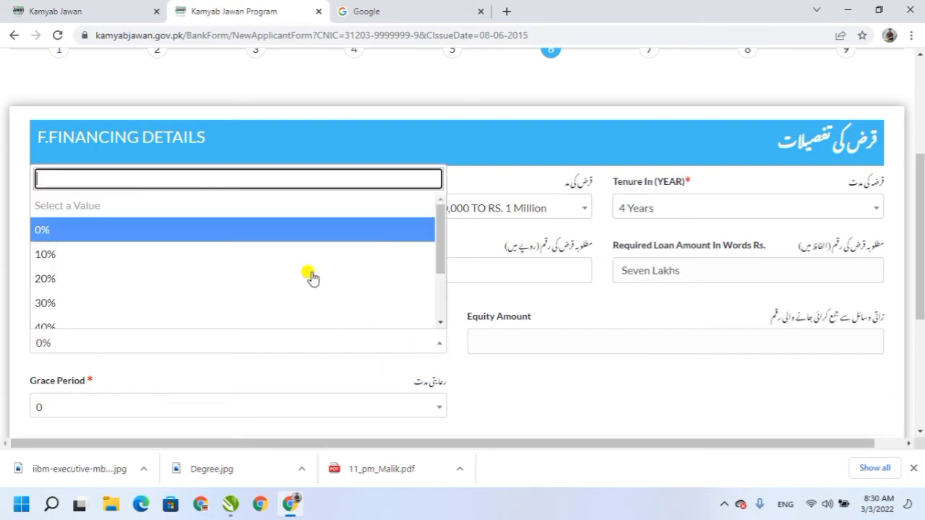
{"action": "left_click", "coordinate": [63, 258]}
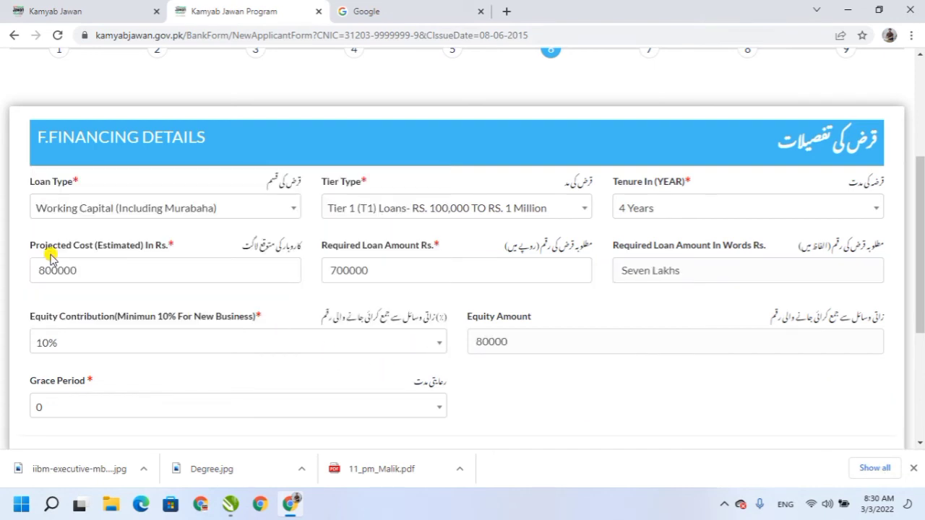
{"action": "left_click", "coordinate": [256, 339]}
{"action": "left_click", "coordinate": [66, 306]}
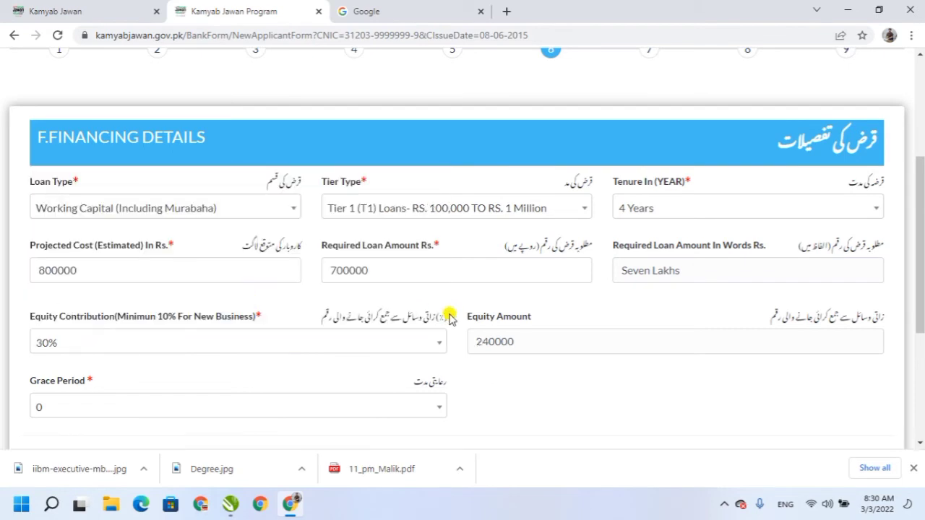
{"action": "left_click", "coordinate": [436, 344]}
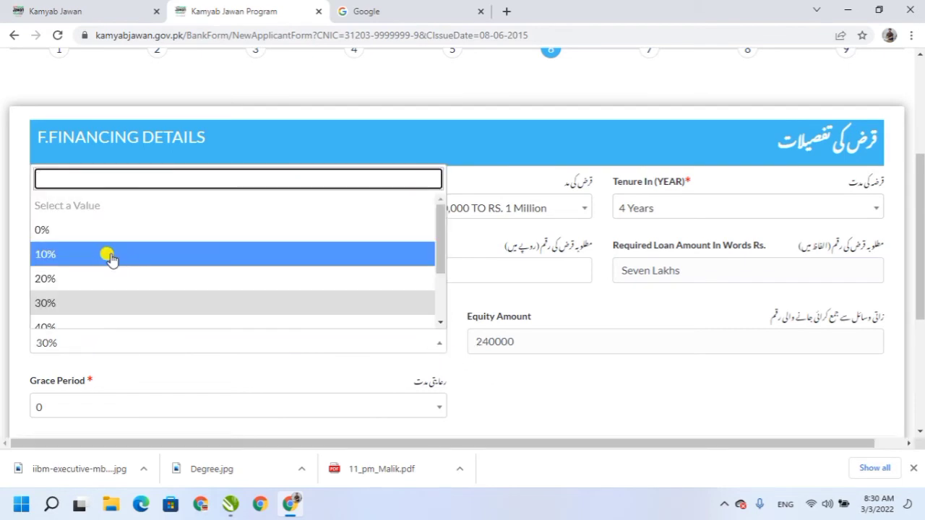
{"action": "left_click", "coordinate": [51, 279]}
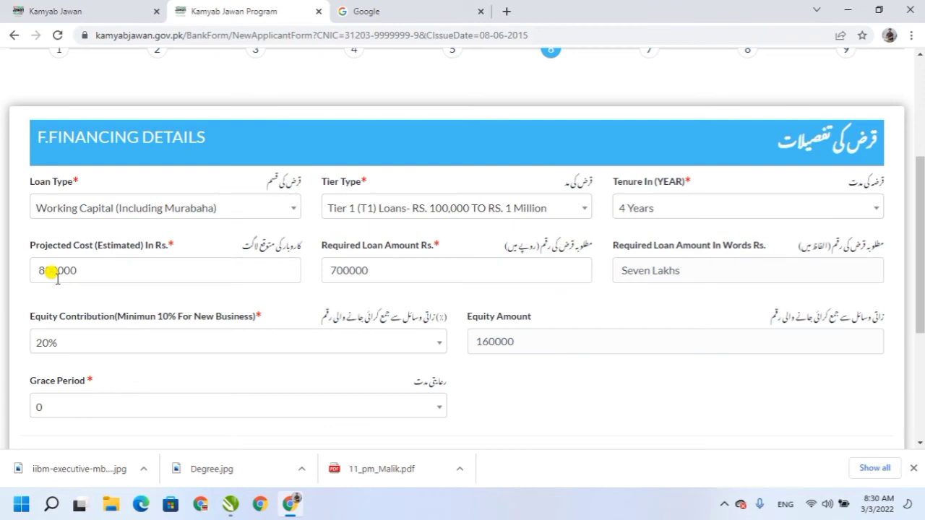
{"action": "left_click", "coordinate": [230, 344]}
{"action": "left_click", "coordinate": [48, 254]}
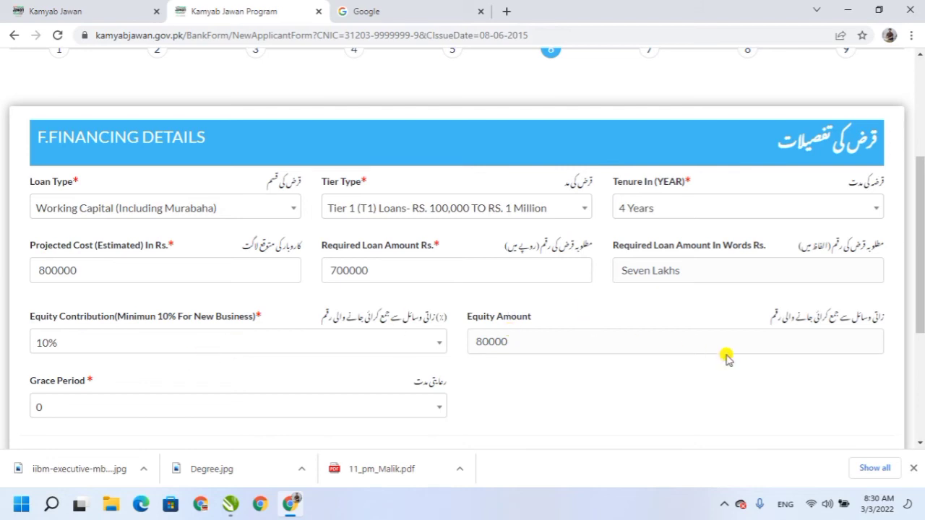
Set the grace period to 9 Month.
{"action": "left_click_drag", "start_coordinate": [919, 258], "coordinate": [921, 311]}
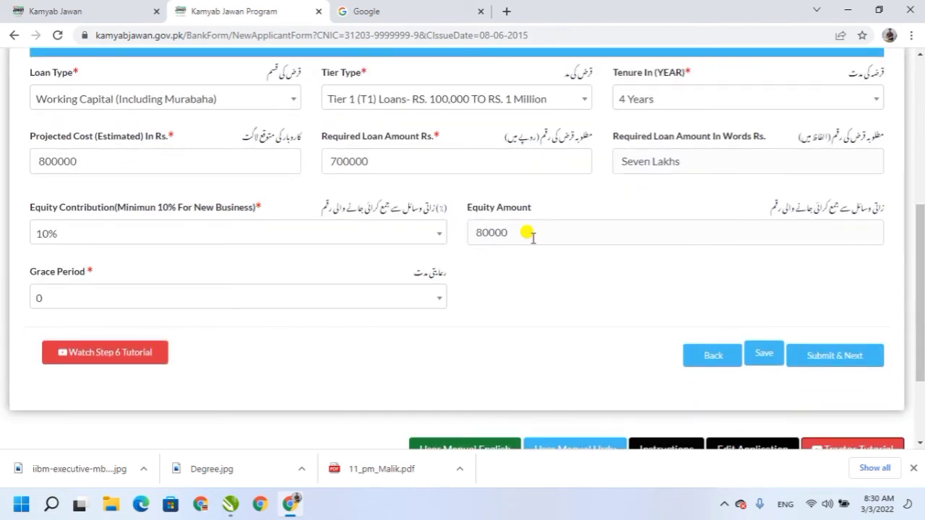
{"action": "left_click", "coordinate": [413, 301]}
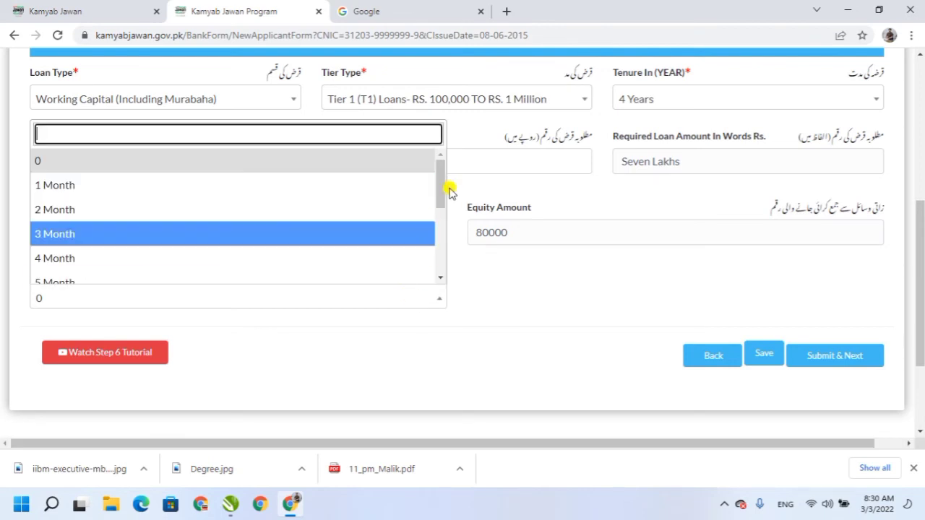
{"action": "left_click_drag", "start_coordinate": [436, 192], "coordinate": [438, 238]}
{"action": "left_click", "coordinate": [94, 268]}
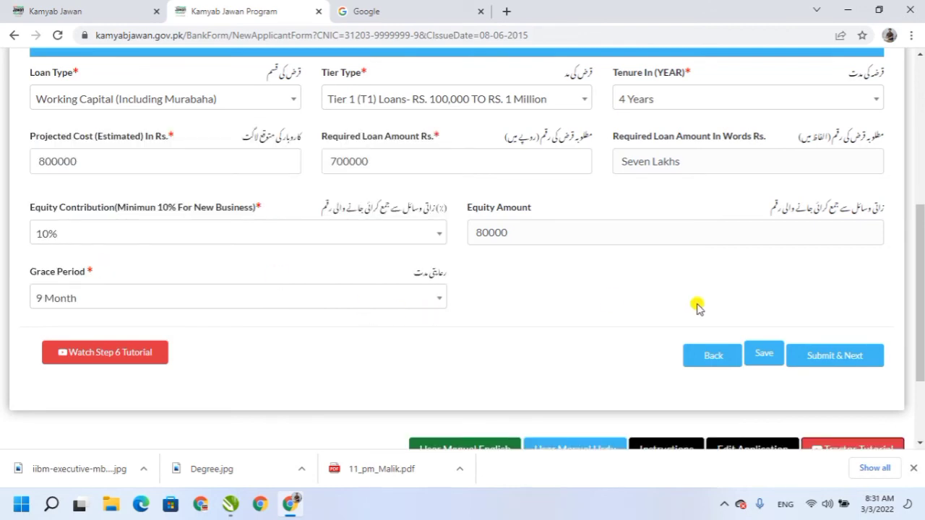
Submit Financing Details, then enter operating assets cost 700000 and initial setup cost 900000.
{"action": "left_click", "coordinate": [833, 354]}
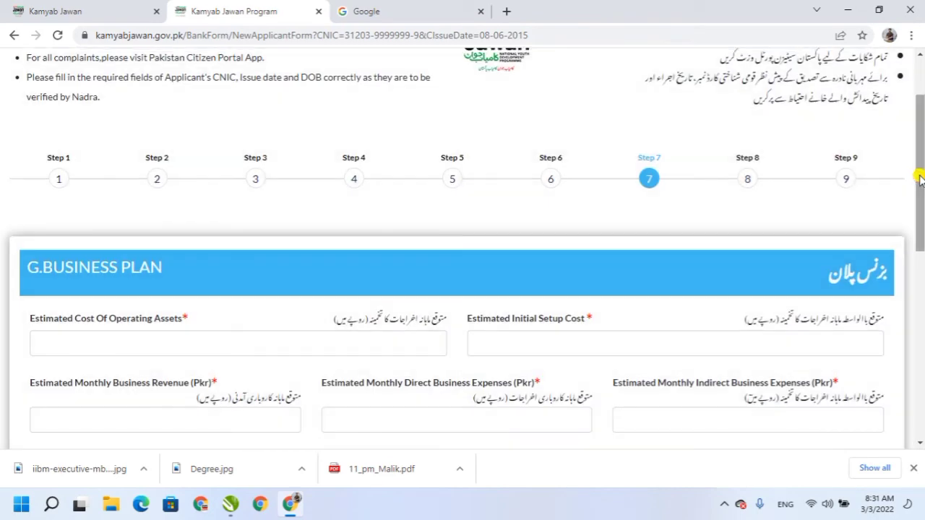
{"action": "scroll", "coordinate": [919, 179], "scroll_direction": "down", "scroll_amount": 3}
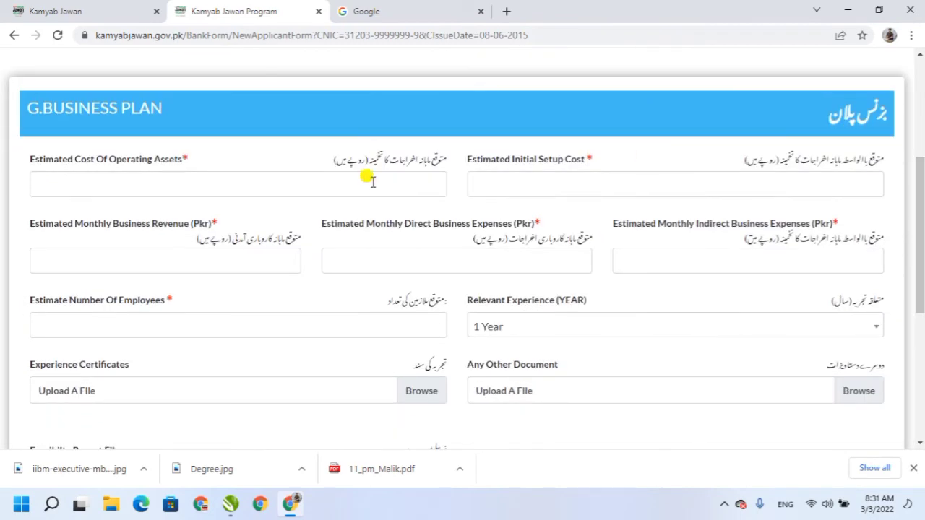
{"action": "left_click", "coordinate": [371, 183]}
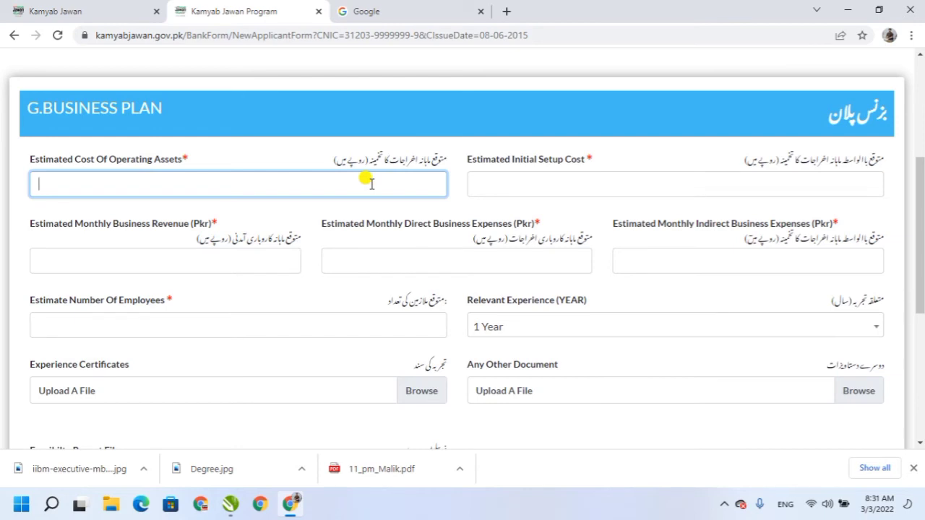
{"action": "type", "text": "7"}
{"action": "type", "text": "7"}
{"action": "type", "text": "000000"}
{"action": "key", "text": "BackSpace"}
{"action": "key", "text": "Tab"}
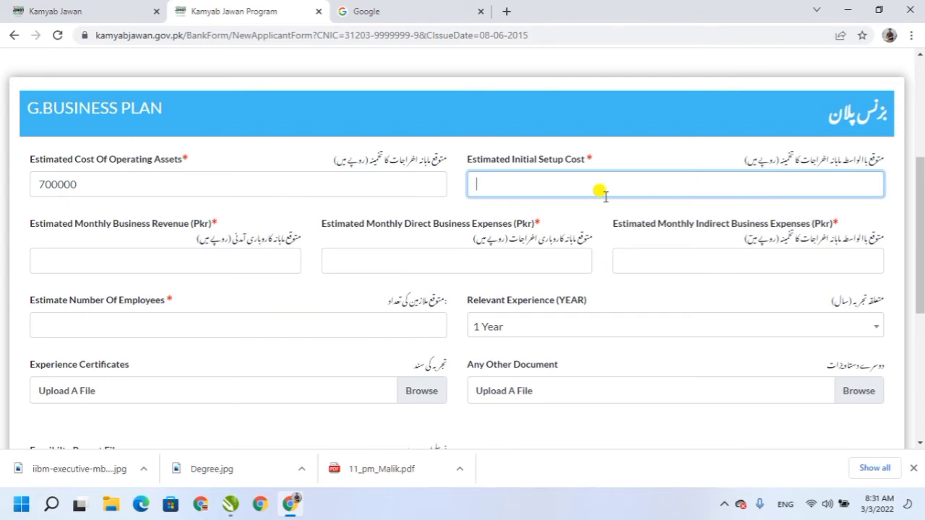
{"action": "type", "text": "5"}
{"action": "key", "text": "BackSpace"}
{"action": "type", "text": "900000"}
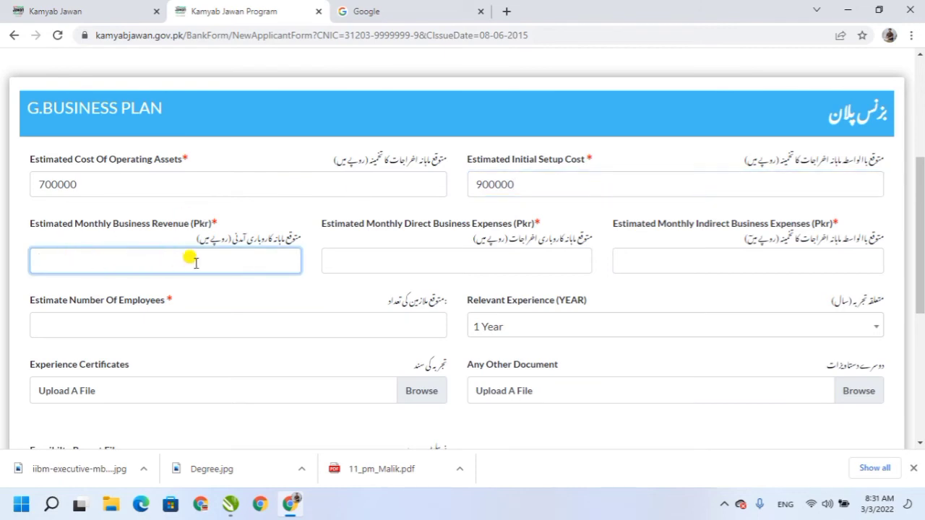
Enter revenue 200000, direct expenses 30000 and indirect expenses 25000.
{"action": "type", "text": "1"}
{"action": "type", "text": "200000"}
{"action": "key", "text": "Tab"}
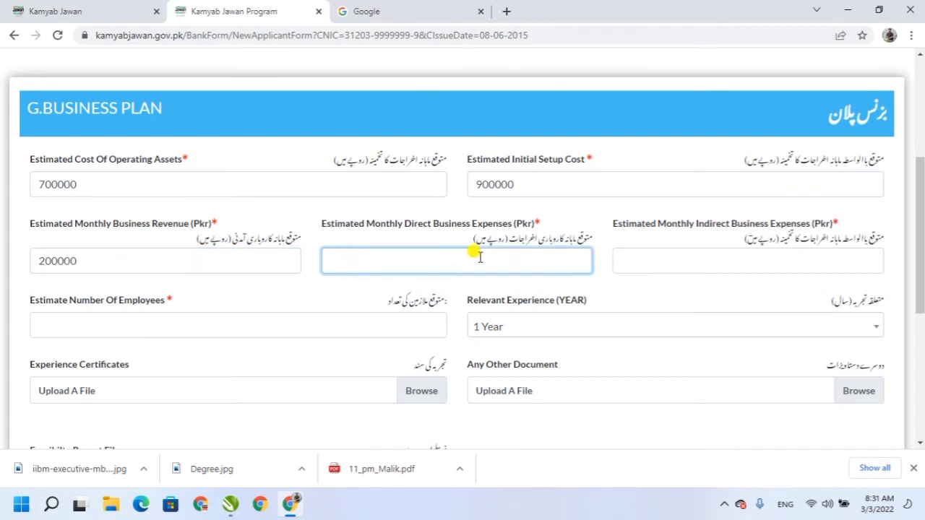
{"action": "type", "text": "4"}
{"action": "key", "text": "BackSpace"}
{"action": "type", "text": "2000"}
{"action": "key", "text": "BackSpace"}
{"action": "key", "text": "BackSpace"}
{"action": "key", "text": "BackSpace"}
{"action": "key", "text": "BackSpace"}
{"action": "type", "text": "30000"}
{"action": "key", "text": "Tab"}
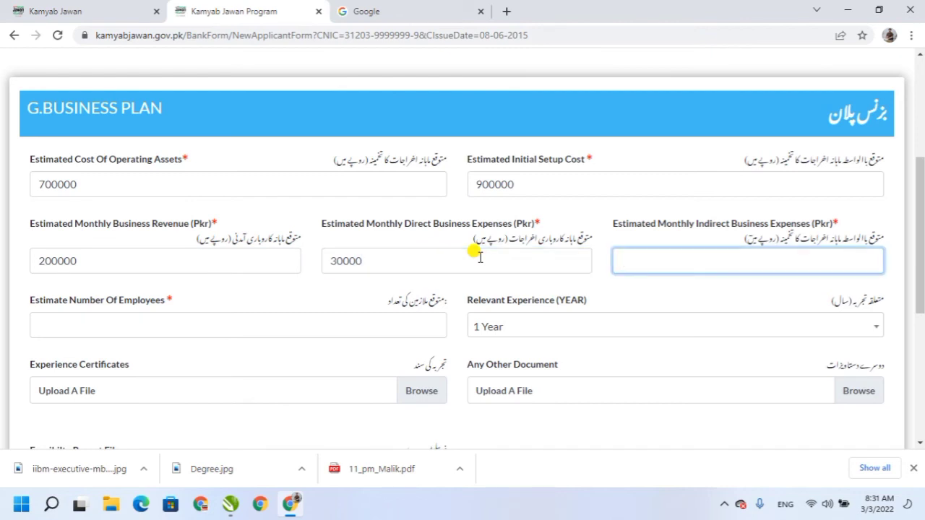
{"action": "type", "text": "25000"}
{"action": "key", "text": "Tab"}
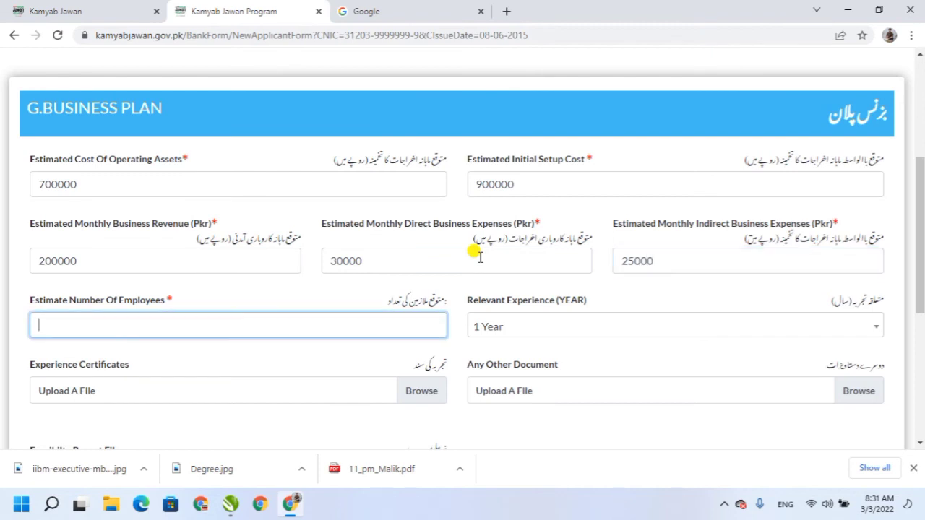
Enter 2 employees and set relevant experience to 3 Years.
{"action": "type", "text": "2"}
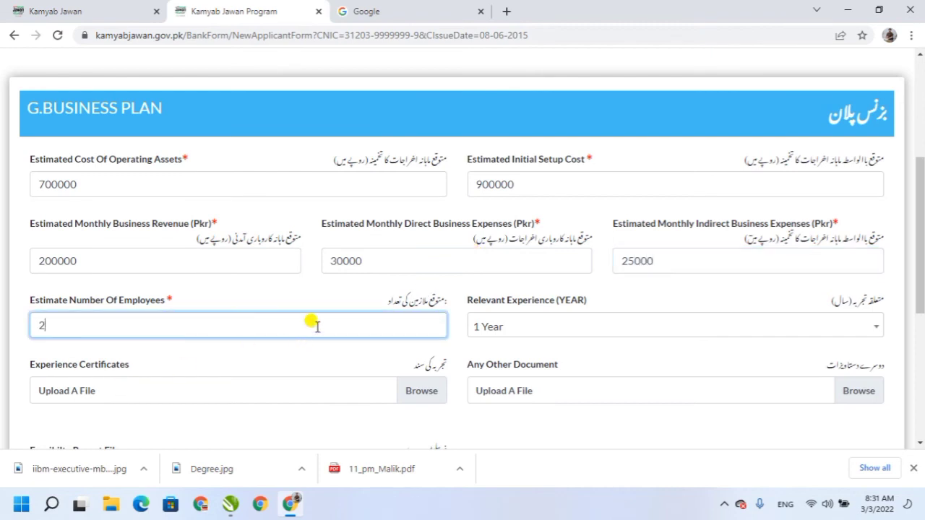
{"action": "left_click", "coordinate": [499, 331]}
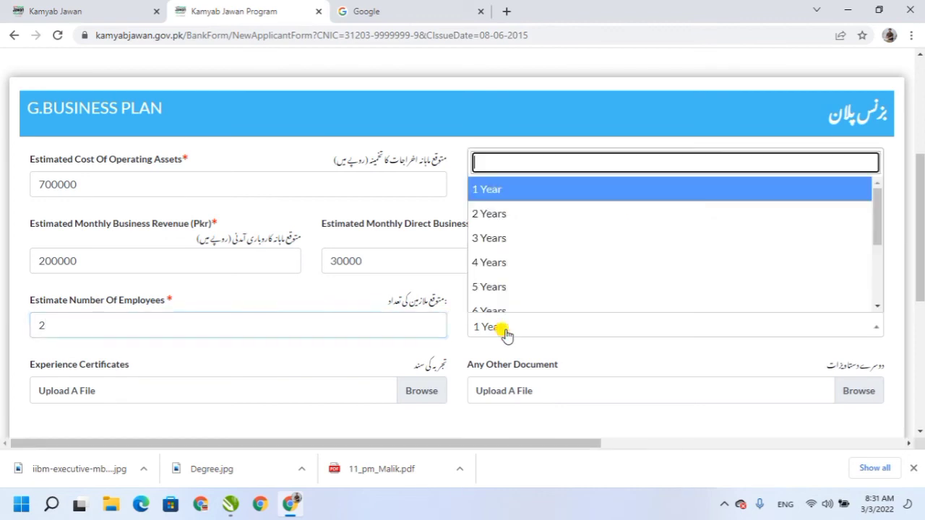
{"action": "left_click", "coordinate": [497, 240]}
{"action": "scroll", "coordinate": [600, 326], "scroll_direction": "down", "scroll_amount": 2}
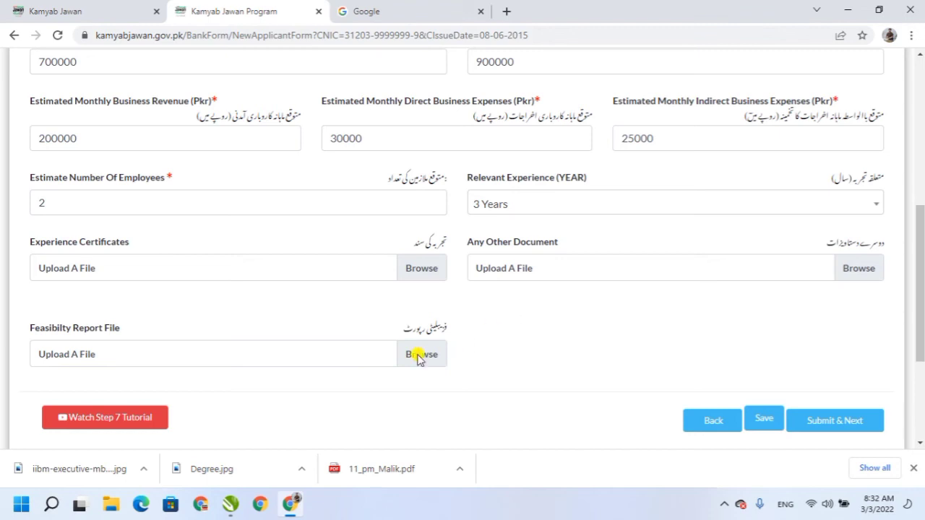
Leave the feasibility report unattached and submit the Business Plan to reach Step 8.
{"action": "left_click", "coordinate": [256, 356]}
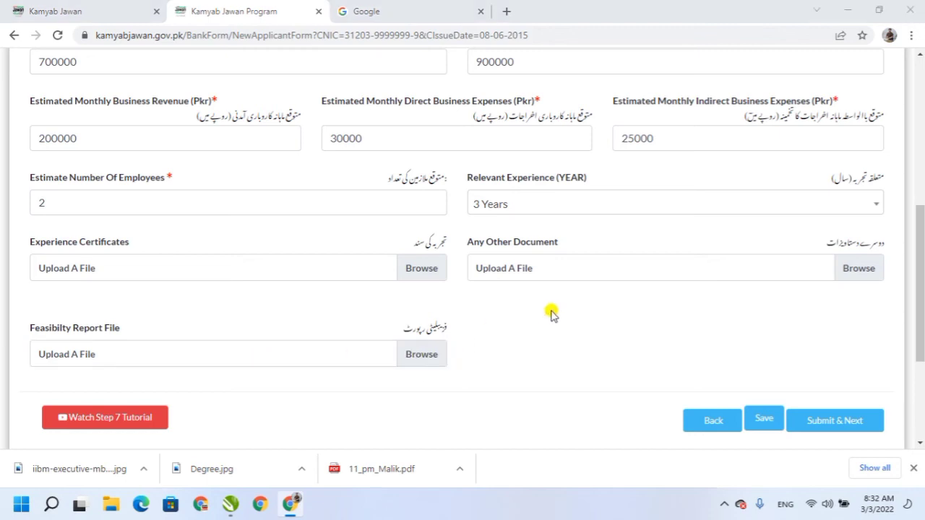
{"action": "key", "text": "Escape"}
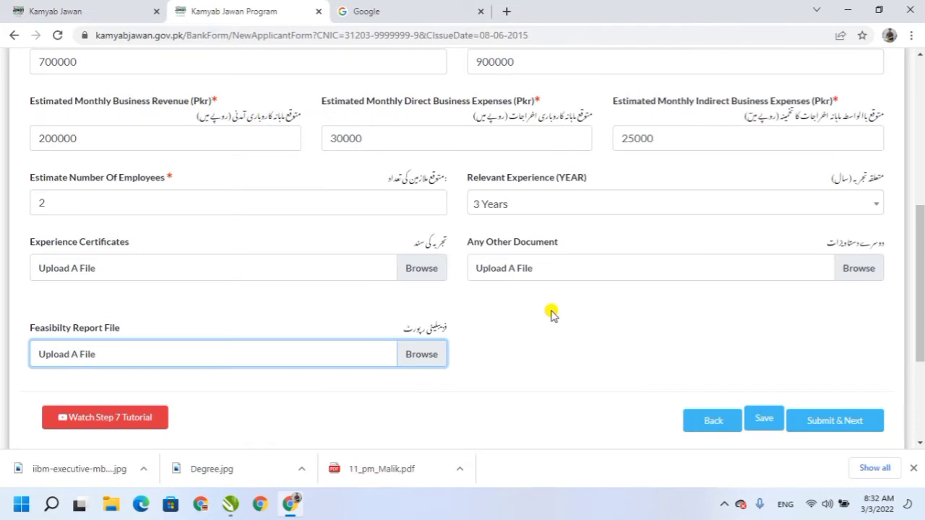
{"action": "left_click", "coordinate": [551, 353]}
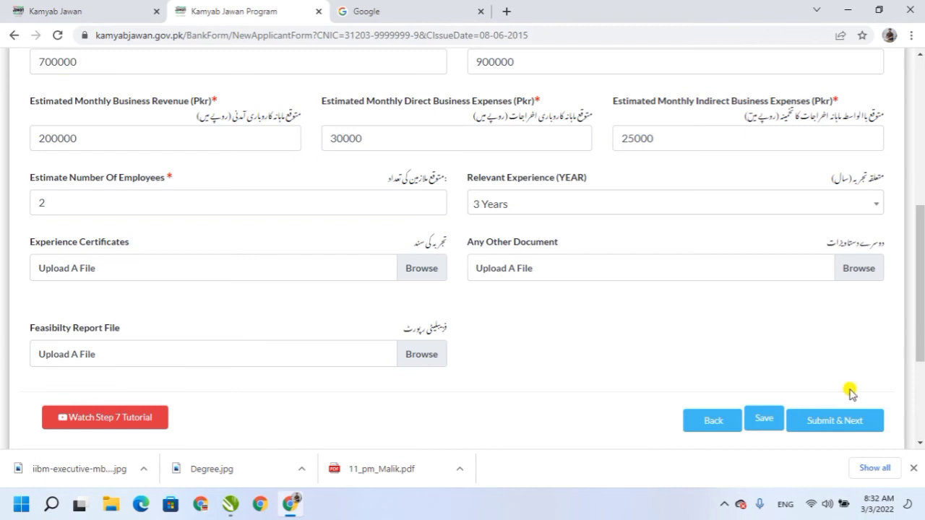
{"action": "left_click", "coordinate": [813, 421]}
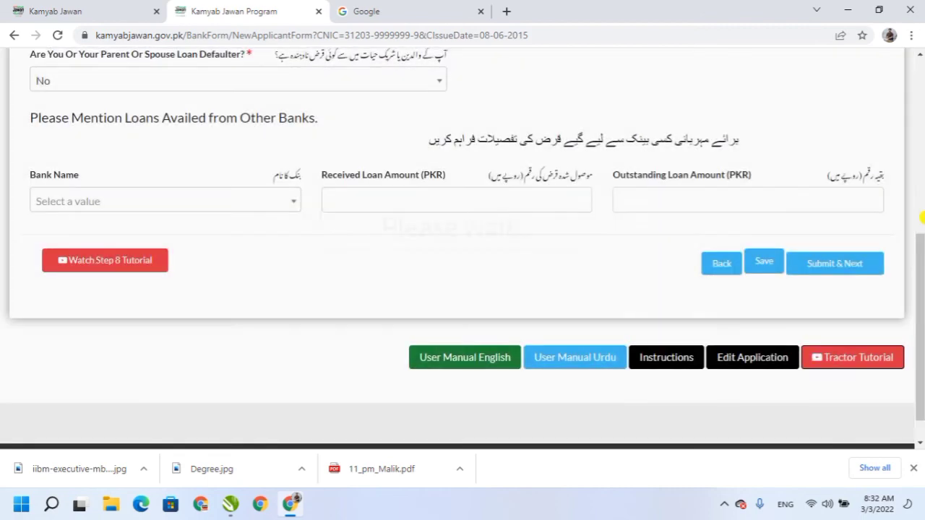
{"action": "left_click_drag", "start_coordinate": [919, 277], "coordinate": [915, 206]}
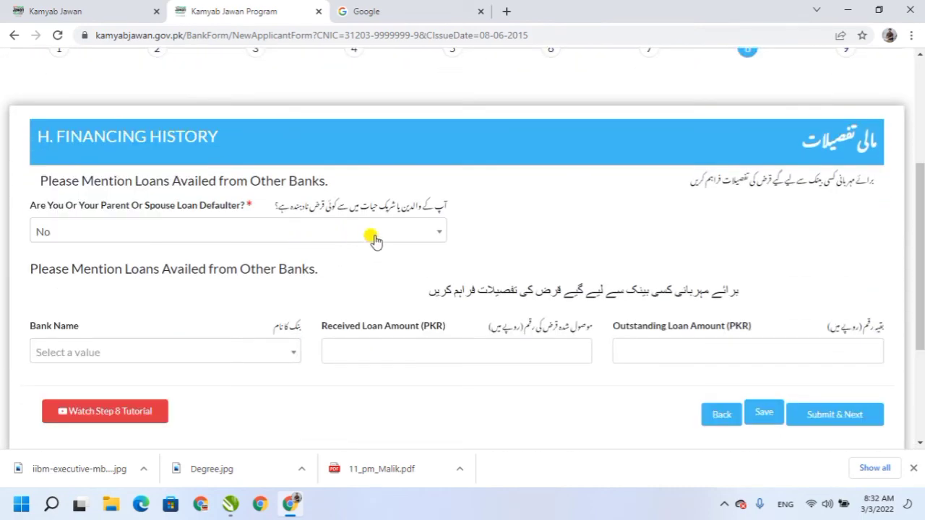
{"action": "left_click", "coordinate": [418, 234]}
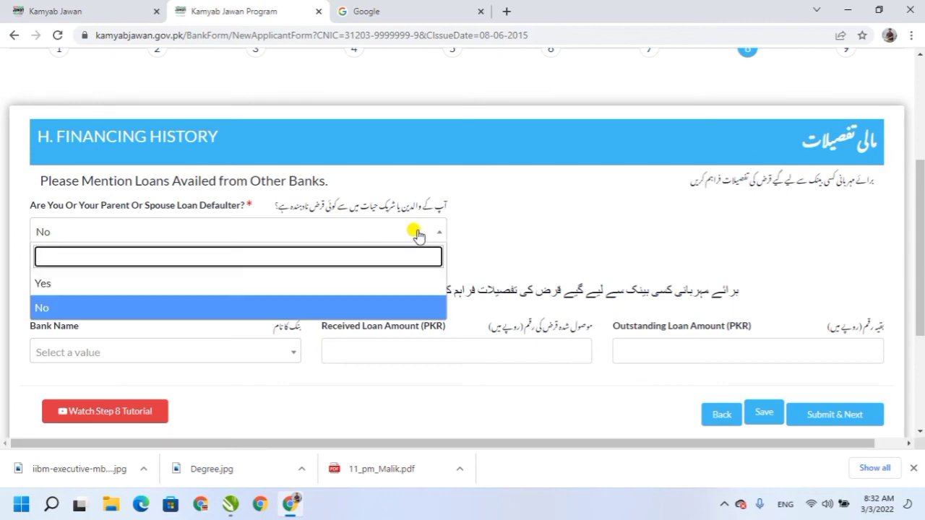
{"action": "left_click", "coordinate": [101, 284]}
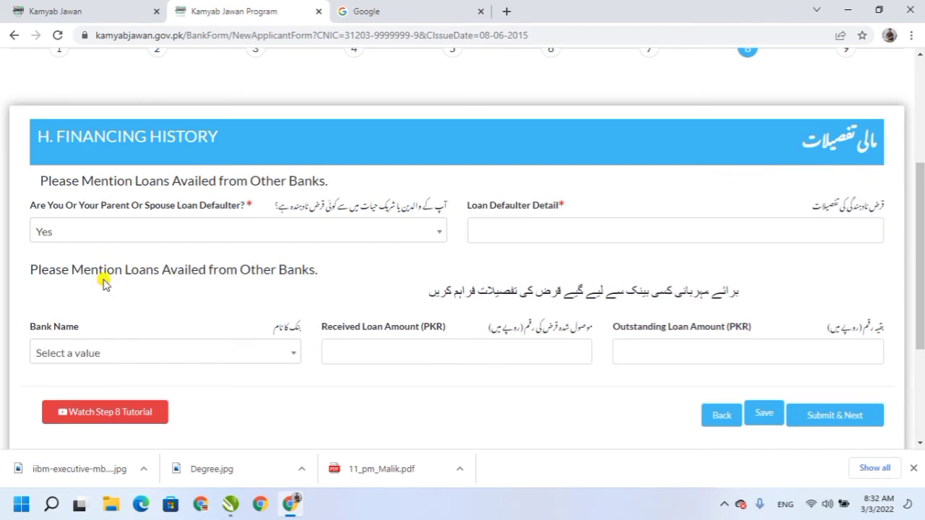
{"action": "left_click", "coordinate": [515, 227]}
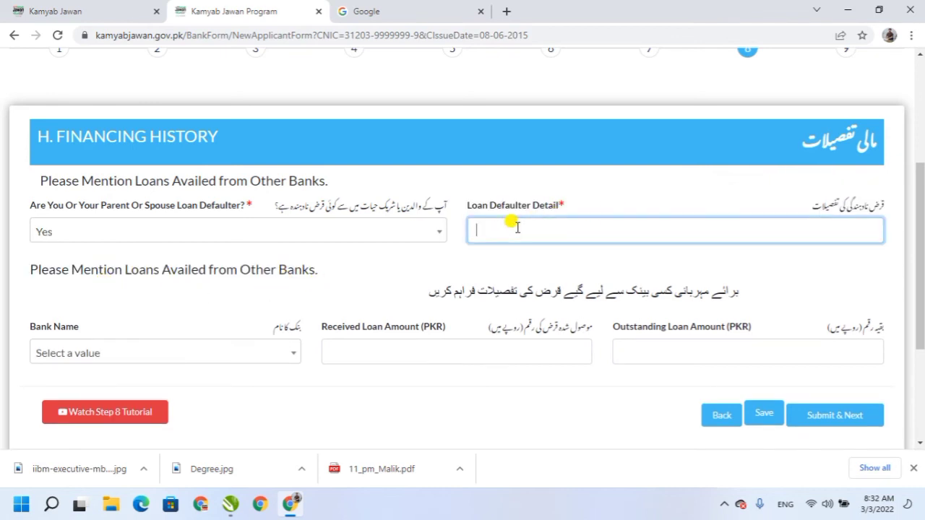
{"action": "left_click", "coordinate": [293, 233]}
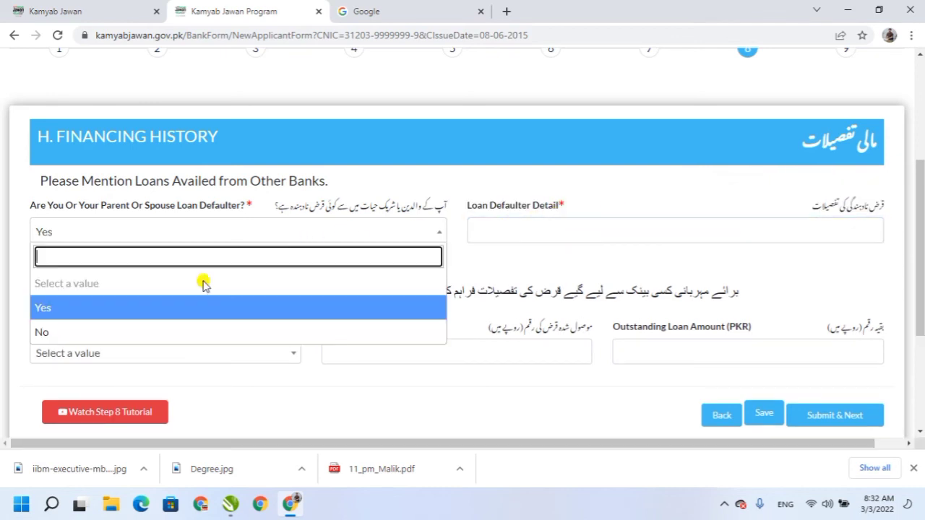
{"action": "left_click", "coordinate": [41, 329]}
{"action": "scroll", "coordinate": [922, 300], "scroll_direction": "down", "scroll_amount": 2}
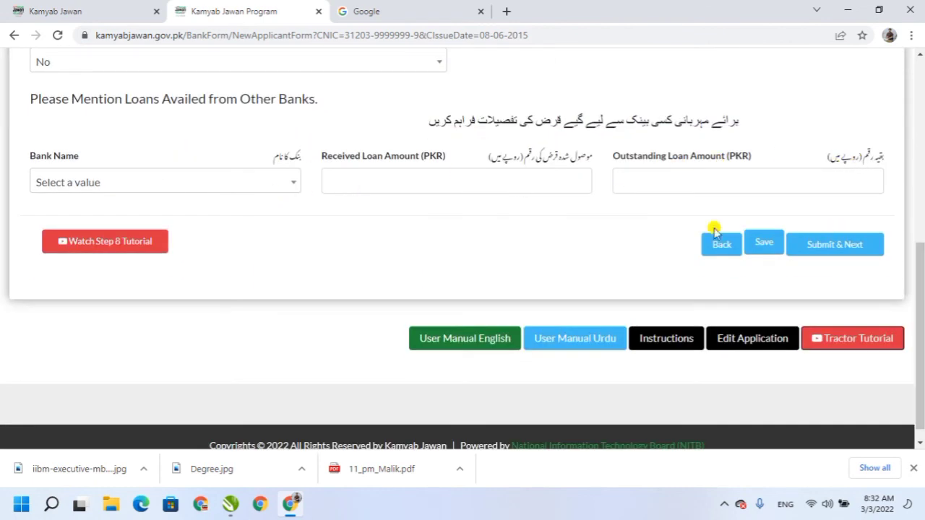
{"action": "left_click_drag", "start_coordinate": [919, 301], "coordinate": [918, 253]}
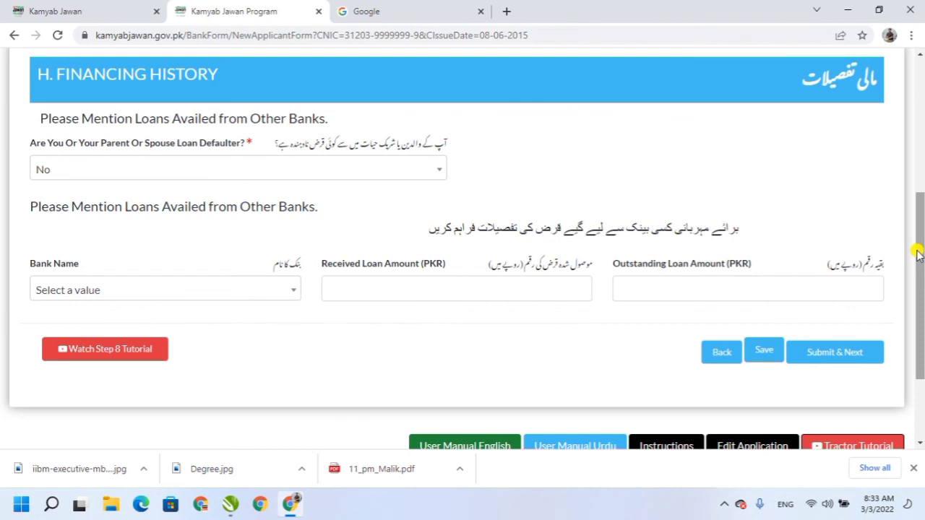
Submit the Financing History step (defaulter answer 'No', no other-bank loans) to reach References.
{"action": "left_click_drag", "start_coordinate": [920, 240], "coordinate": [921, 250]}
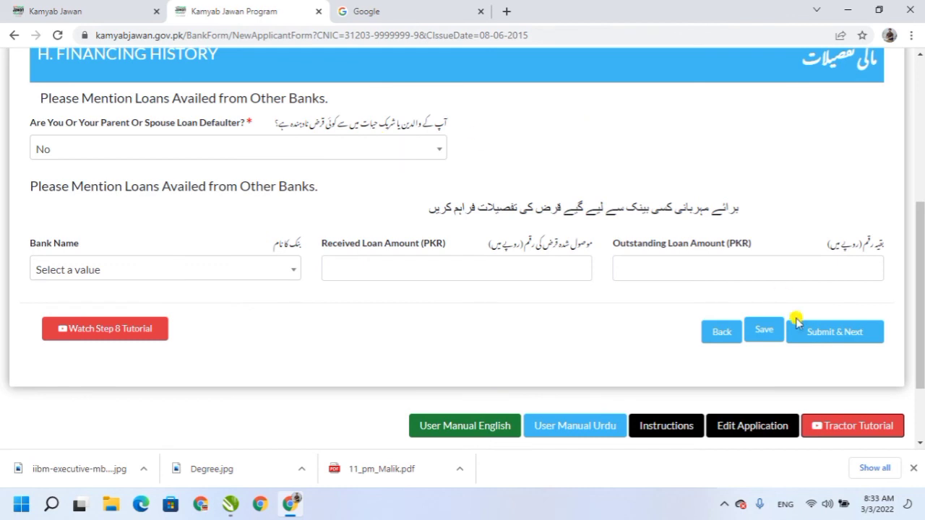
{"action": "left_click", "coordinate": [834, 331]}
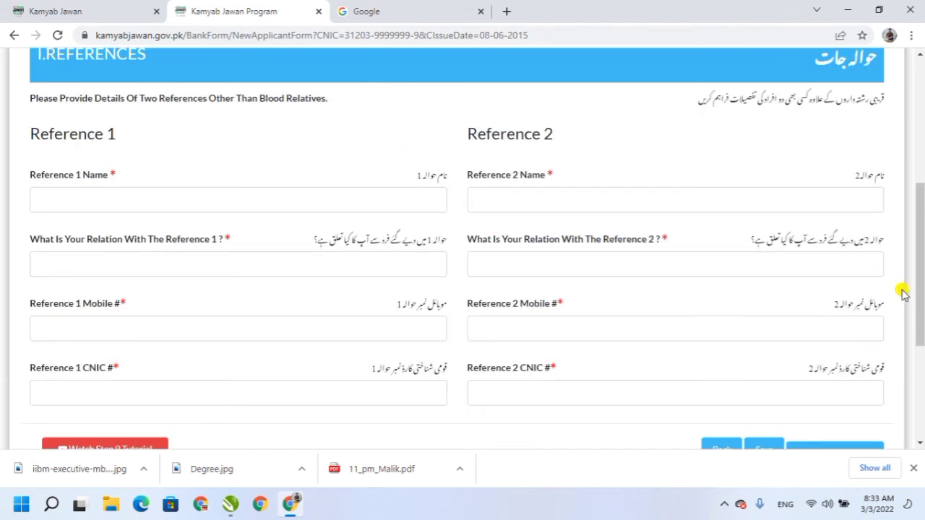
Enter Reference 1's name, correcting a typo and removing the space so it validates.
{"action": "left_click_drag", "start_coordinate": [921, 231], "coordinate": [922, 232]}
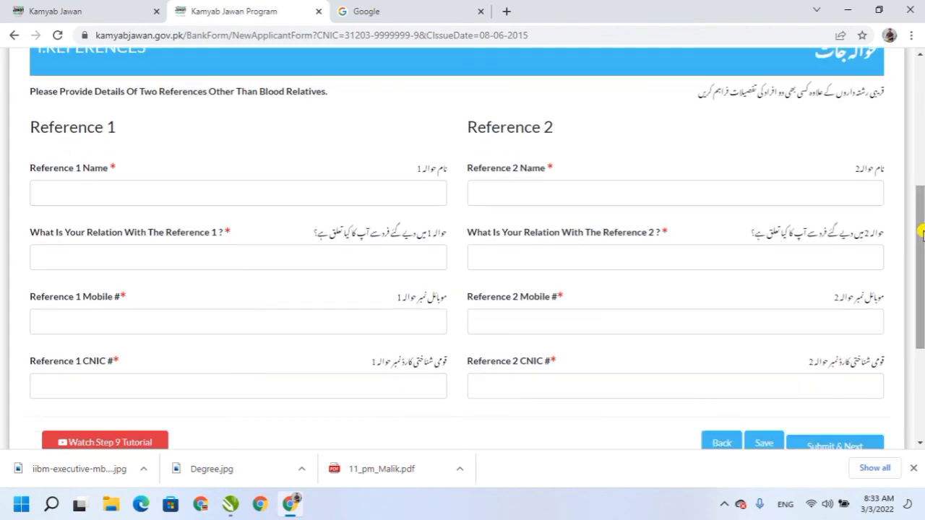
{"action": "left_click_drag", "start_coordinate": [828, 92], "coordinate": [883, 97]}
{"action": "left_click", "coordinate": [788, 105]}
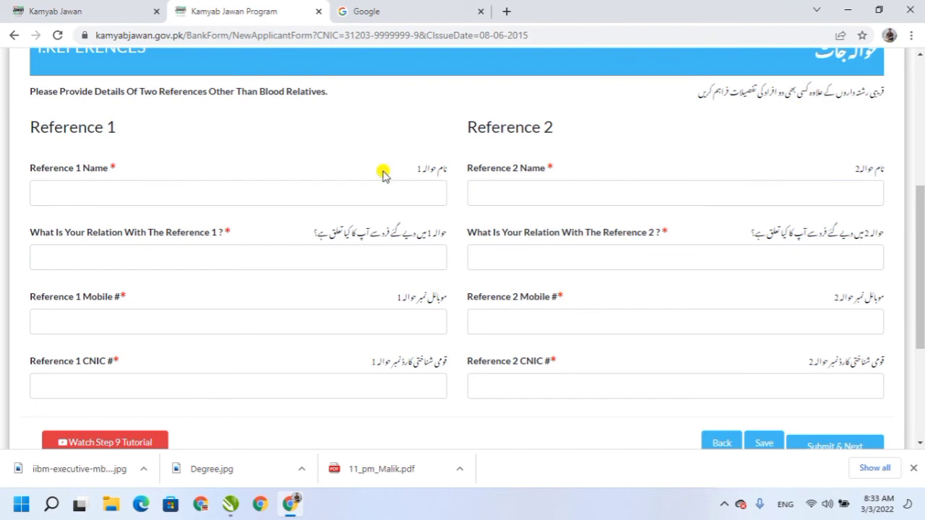
{"action": "left_click", "coordinate": [304, 196]}
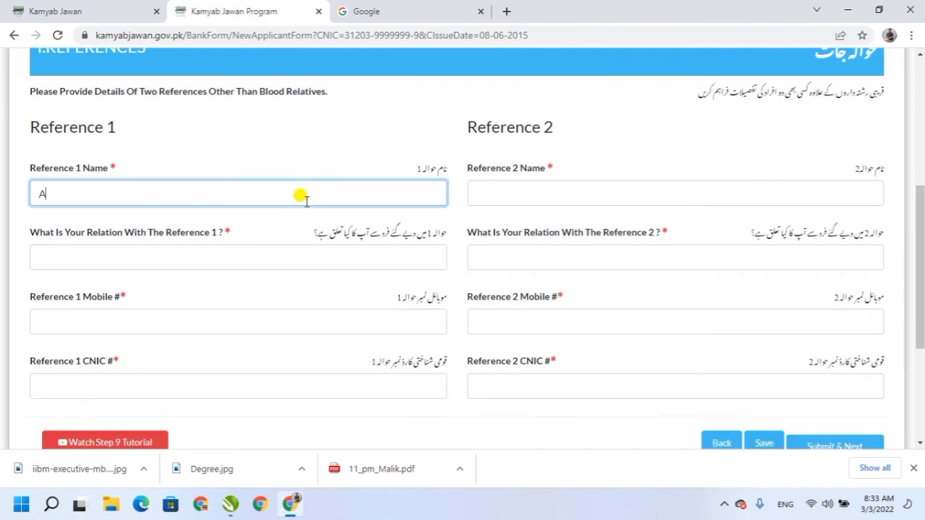
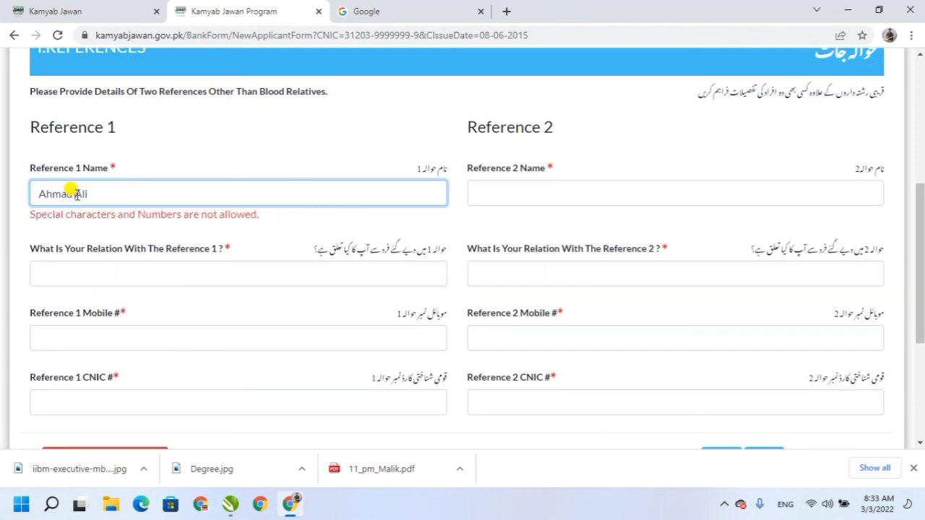
Set Reference 1's relation to 'Friend' and enter their mobile and CNIC numbers.
{"action": "left_click", "coordinate": [176, 252]}
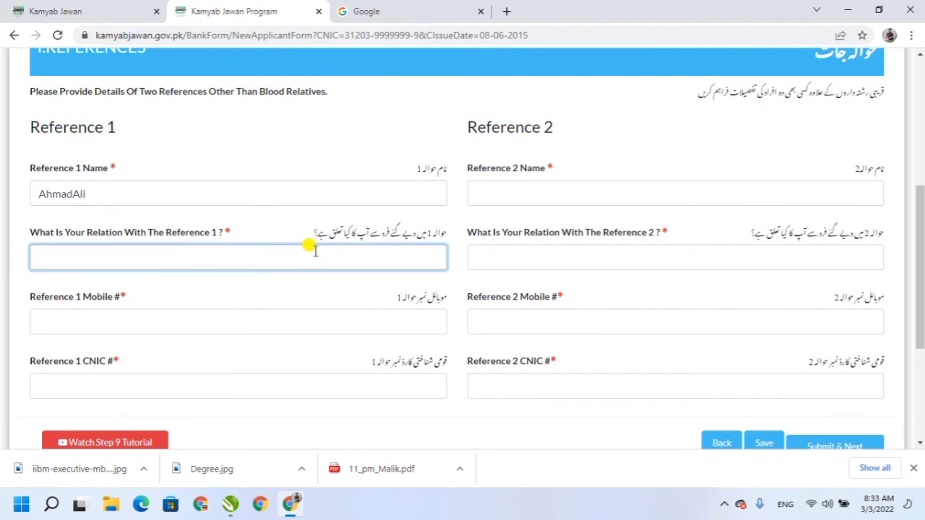
{"action": "type", "text": "Friend"}
{"action": "left_click", "coordinate": [101, 332]}
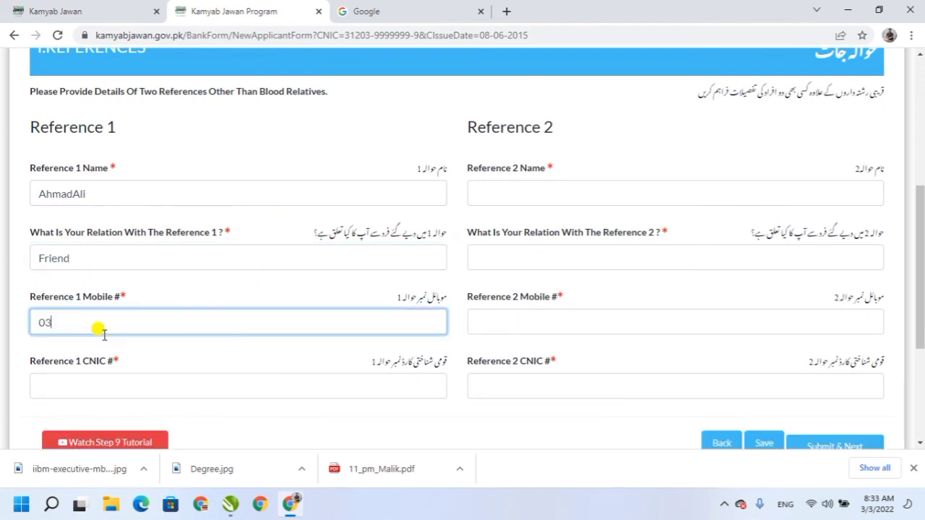
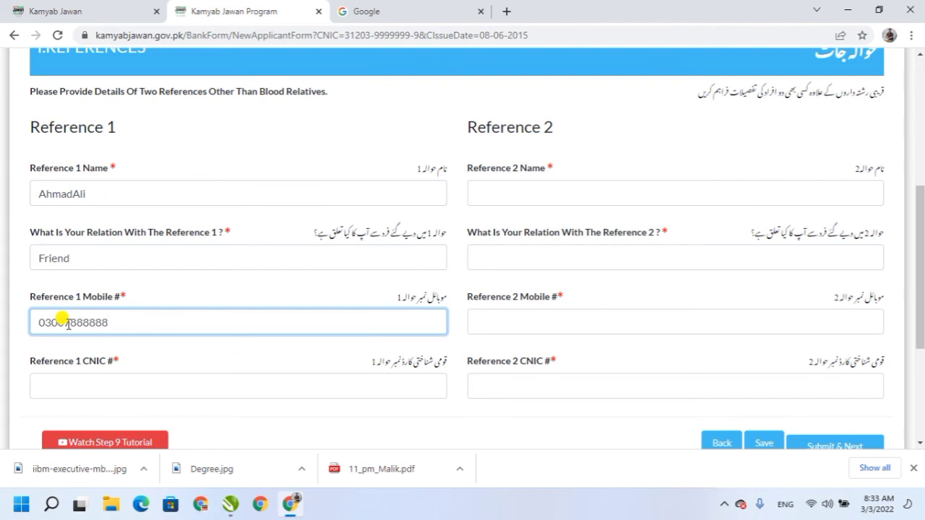
{"action": "left_click", "coordinate": [86, 383]}
{"action": "type", "text": "31"}
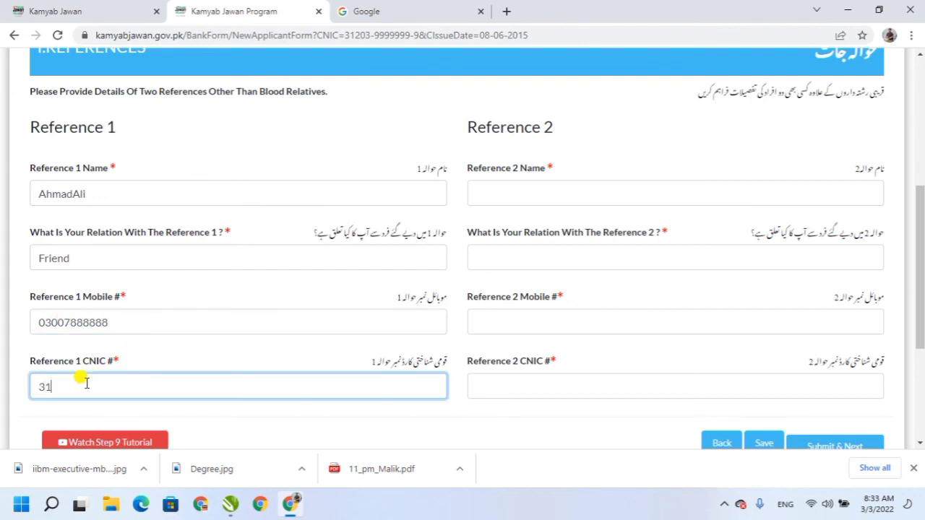
{"action": "type", "text": "290-0000000-0"}
Enter Reference 2's name, removing the space between its parts so it validates.
{"action": "left_click", "coordinate": [517, 190]}
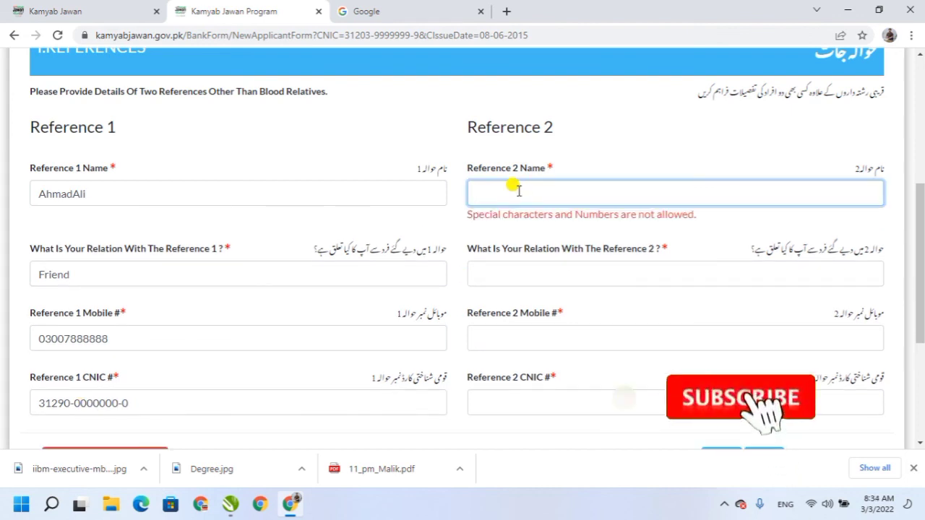
{"action": "type", "text": "ad"}
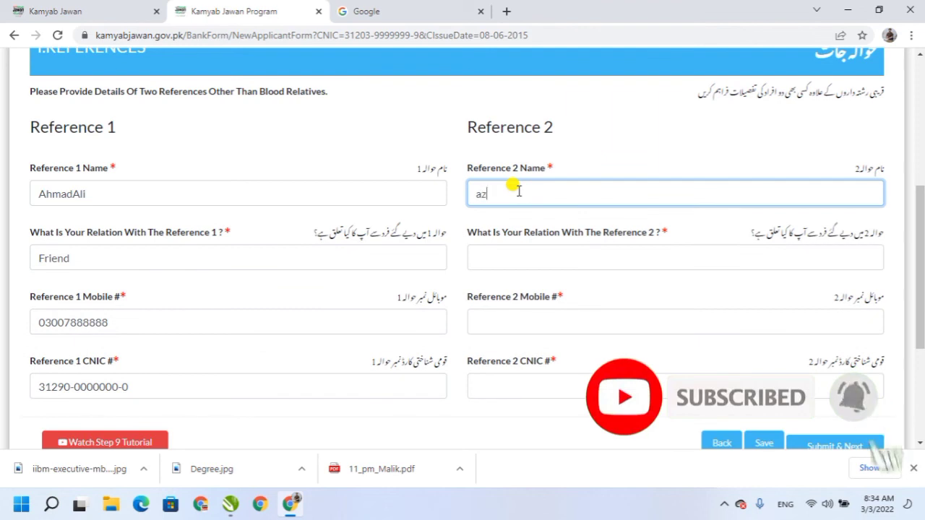
{"action": "key", "text": "BackSpace"}
{"action": "key", "text": "BackSpace"}
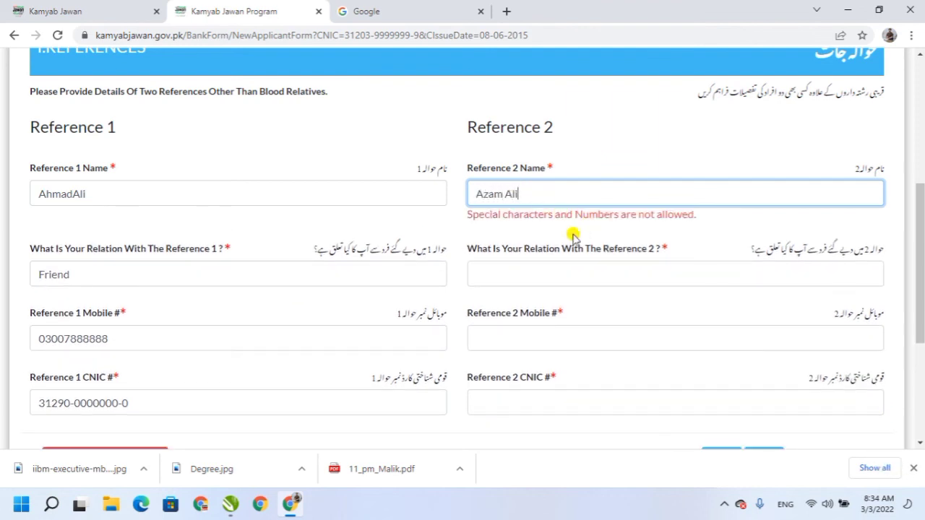
{"action": "left_click", "coordinate": [508, 269]}
{"action": "left_click", "coordinate": [502, 194]}
{"action": "key", "text": "BackSpace"}
Set Reference 2's relation to 'friend', add mobile and CNIC numbers, and submit the references.
{"action": "left_click", "coordinate": [508, 249]}
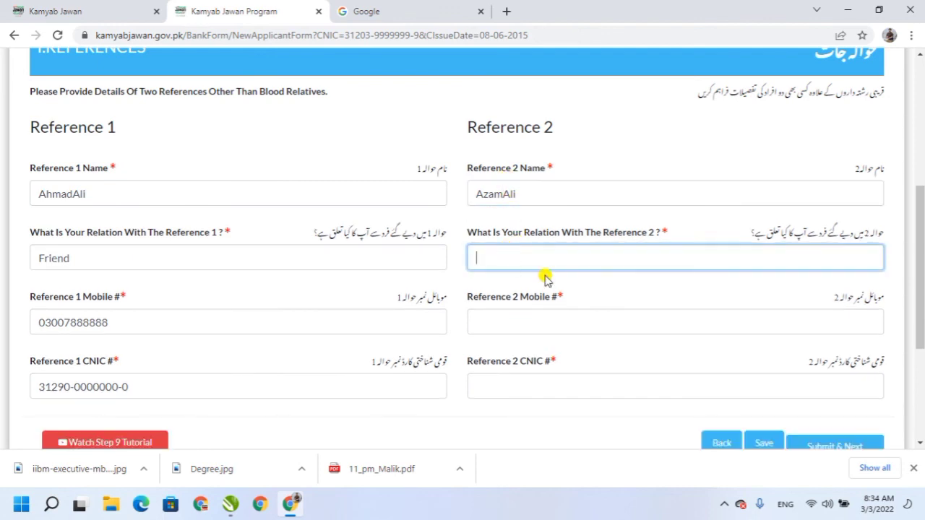
{"action": "type", "text": "fre"}
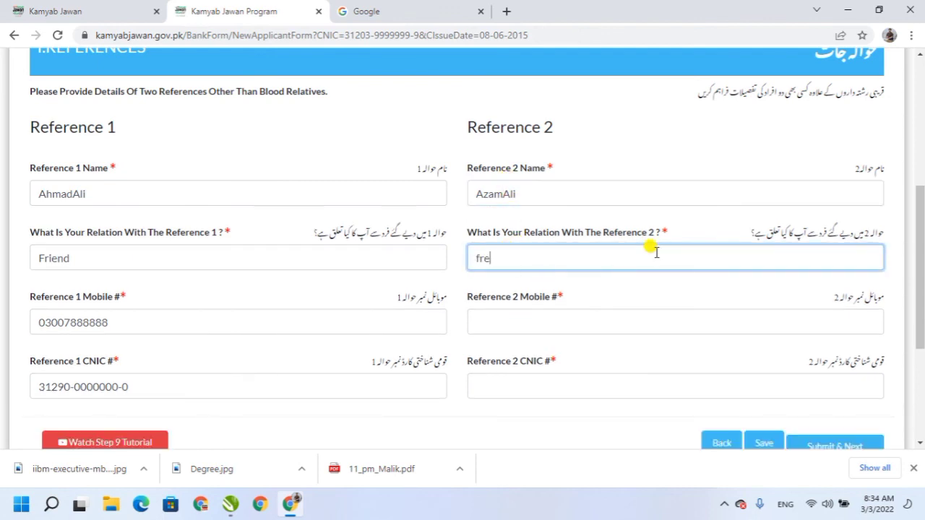
{"action": "key", "text": "BackSpace"}
{"action": "key", "text": "BackSpace"}
{"action": "type", "text": "friend"}
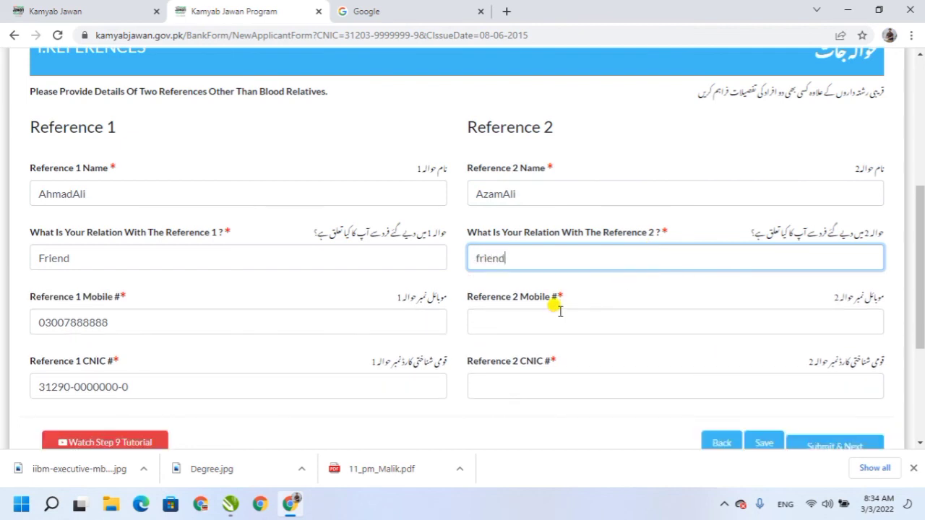
{"action": "left_click", "coordinate": [503, 329]}
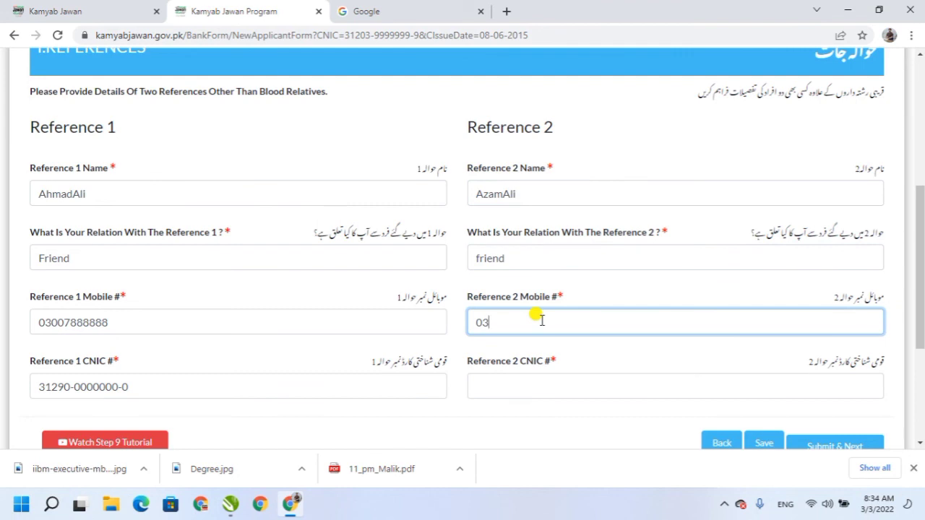
{"action": "left_click", "coordinate": [525, 380]}
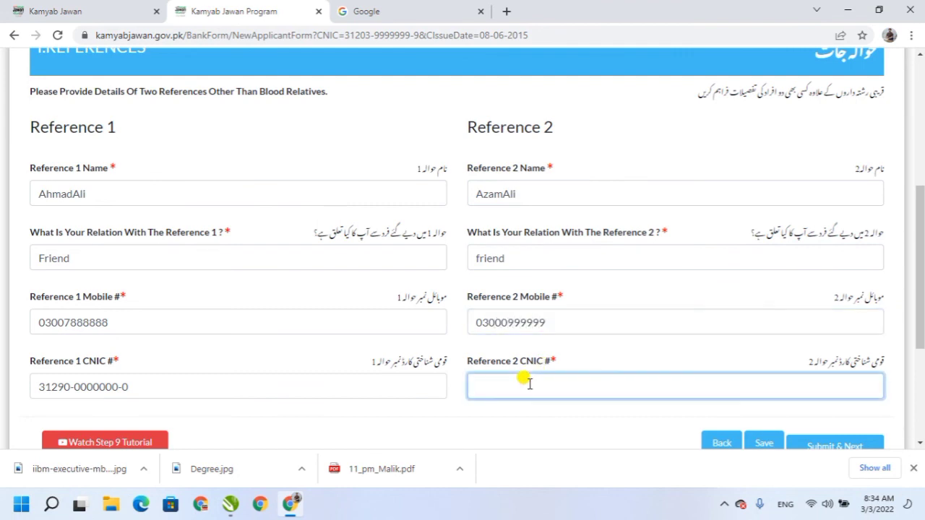
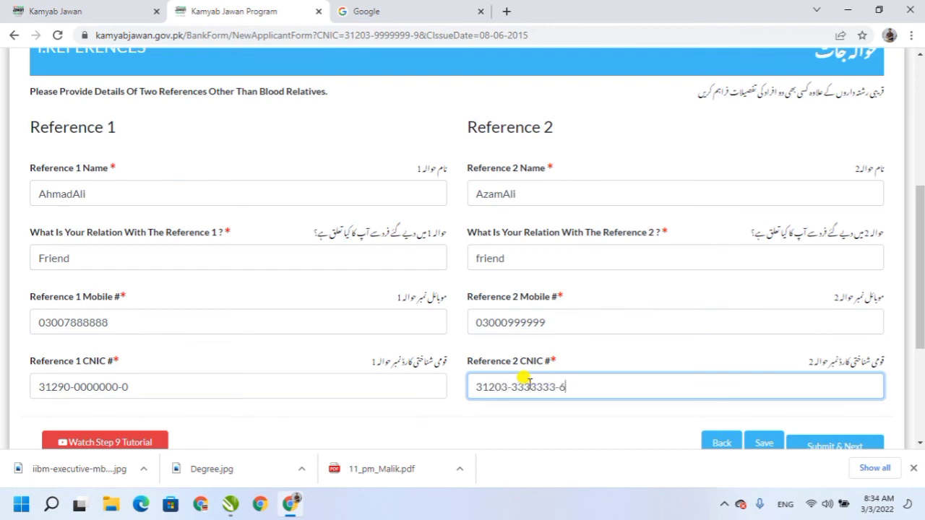
{"action": "scroll", "coordinate": [896, 351], "scroll_direction": "down", "scroll_amount": 2}
{"action": "left_click", "coordinate": [833, 314]}
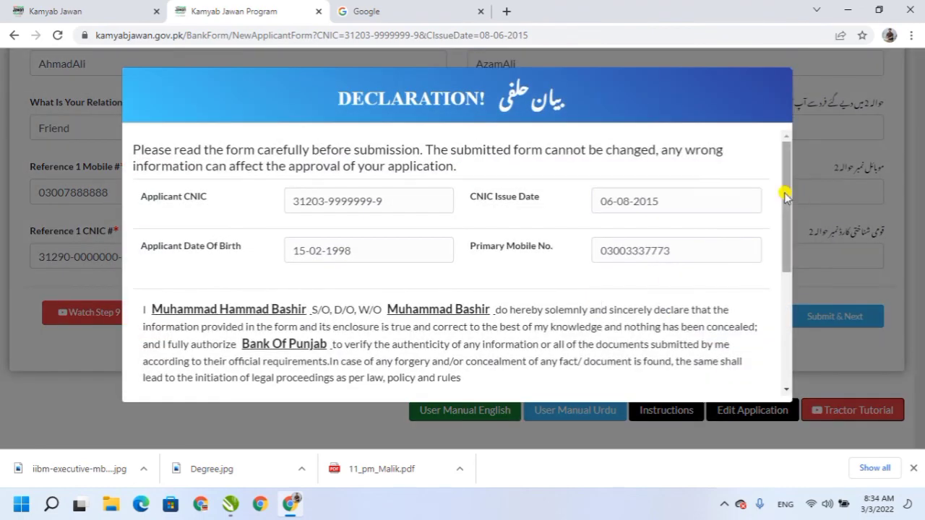
Tick 'I Agree To Terms And Conditions' in the Declaration, then return to the Kamyab Jawan home page.
{"action": "left_click_drag", "start_coordinate": [786, 173], "coordinate": [781, 278]}
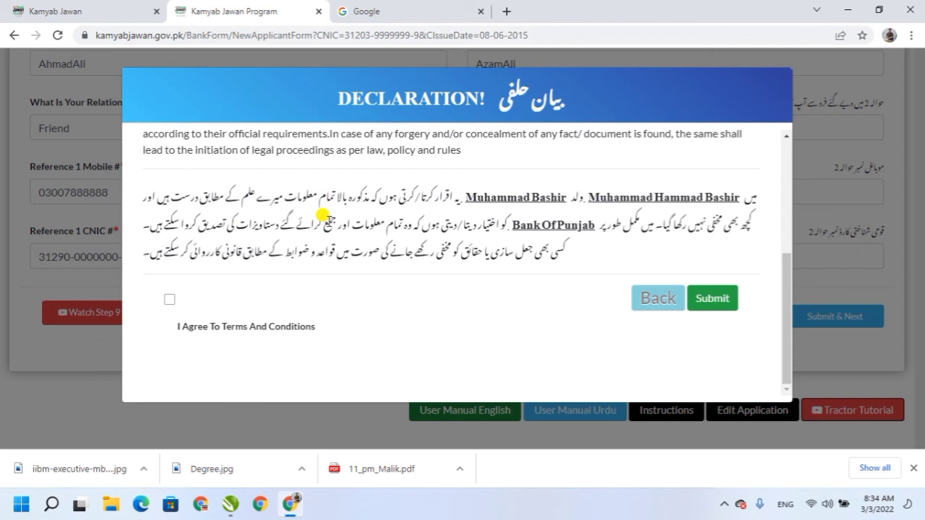
{"action": "left_click", "coordinate": [170, 299]}
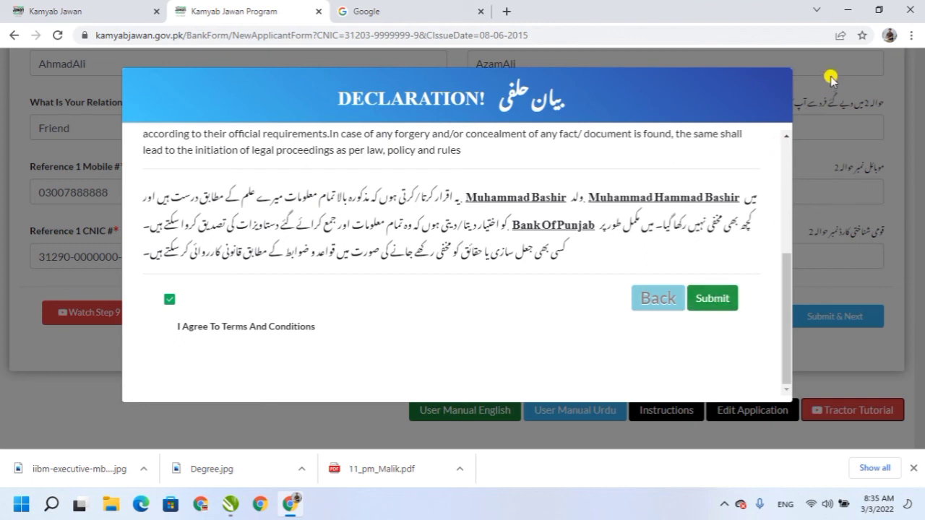
{"action": "left_click", "coordinate": [374, 16]}
{"action": "left_click", "coordinate": [76, 14]}
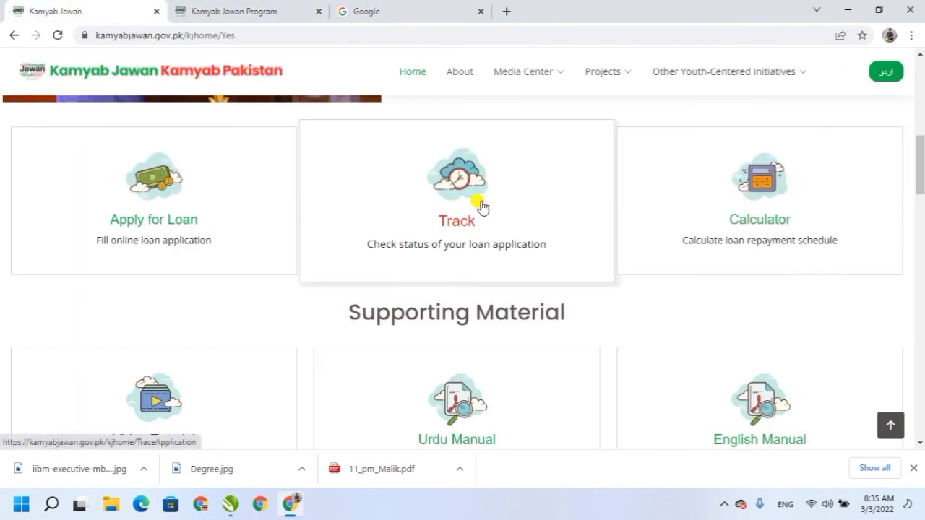
Open the Track Application form asking for CNIC, mobile number, issue date and birth date.
{"action": "mouse_move", "coordinate": [611, 85]}
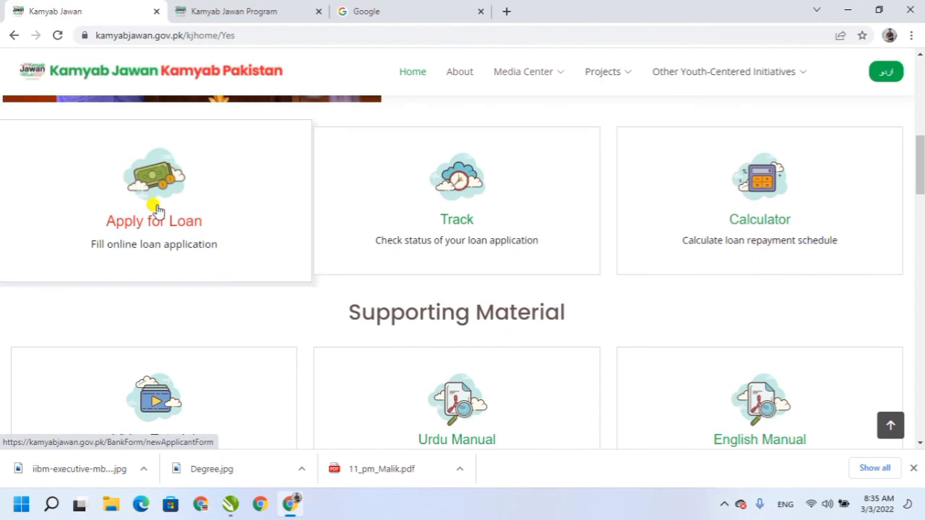
{"action": "left_click", "coordinate": [455, 207]}
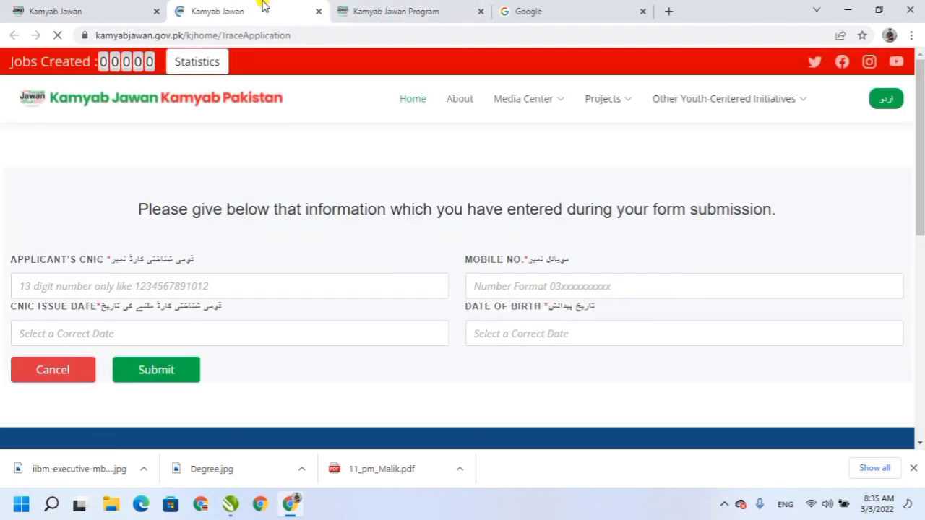
{"action": "left_click", "coordinate": [91, 286]}
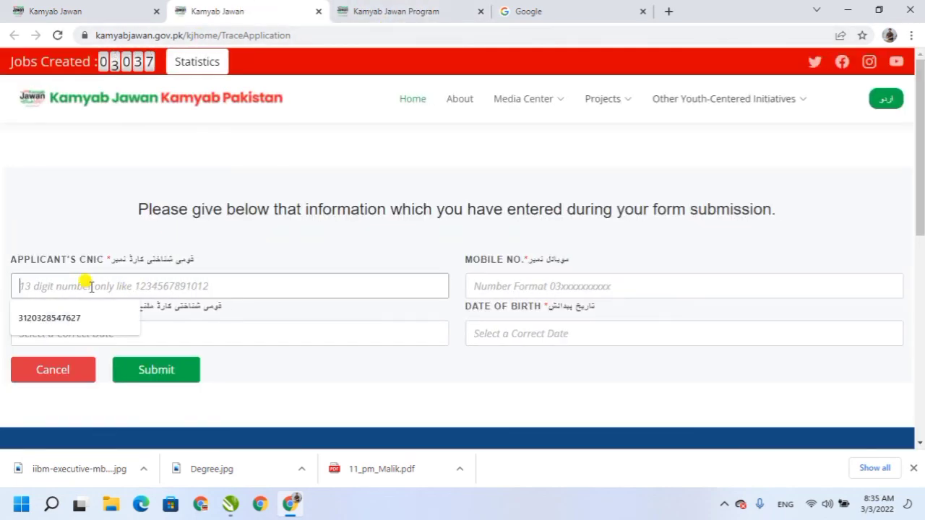
{"action": "left_click", "coordinate": [520, 286]}
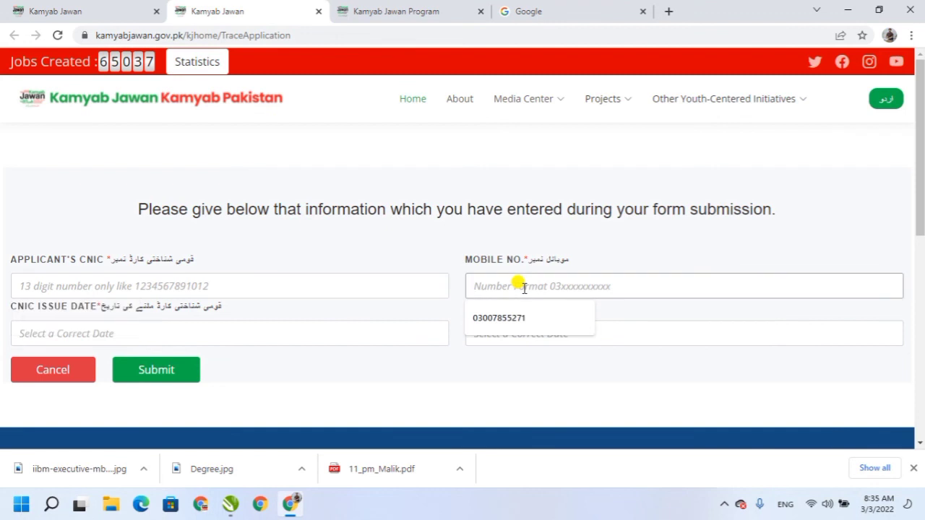
{"action": "left_click", "coordinate": [142, 327]}
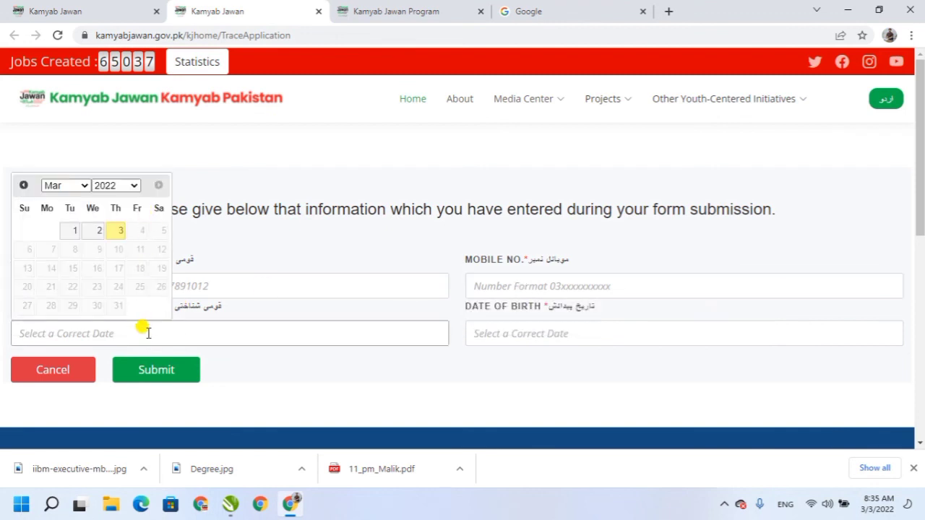
{"action": "left_click", "coordinate": [325, 310]}
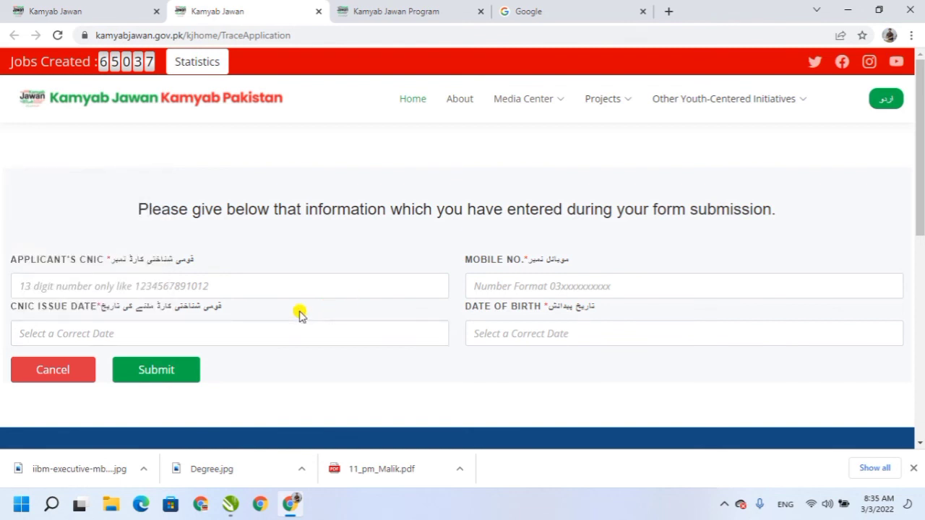
{"action": "left_click", "coordinate": [517, 337]}
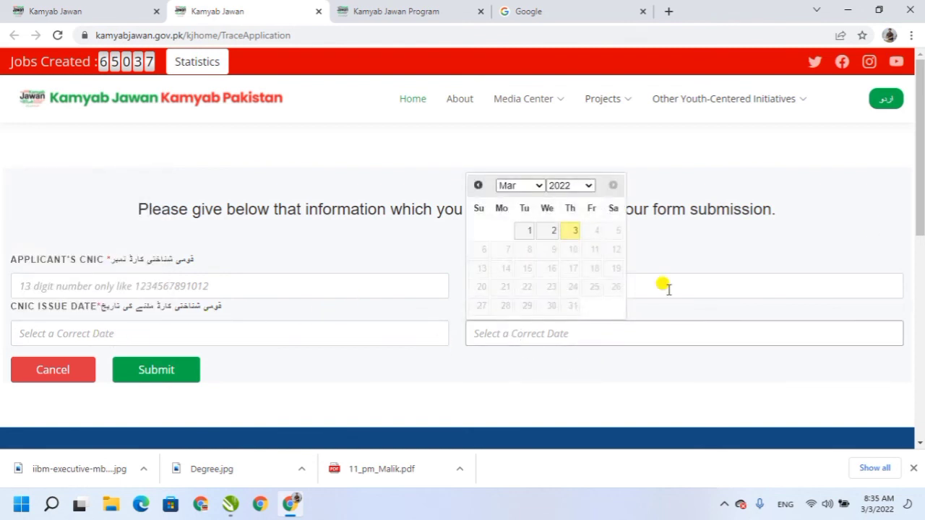
{"action": "left_click_drag", "start_coordinate": [919, 169], "coordinate": [919, 199]}
{"action": "left_click", "coordinate": [357, 265]}
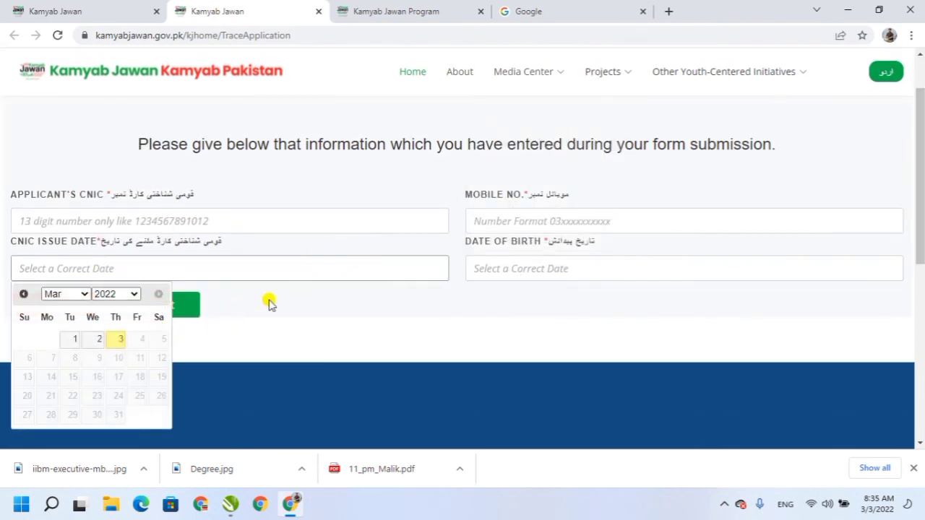
{"action": "left_click", "coordinate": [250, 303]}
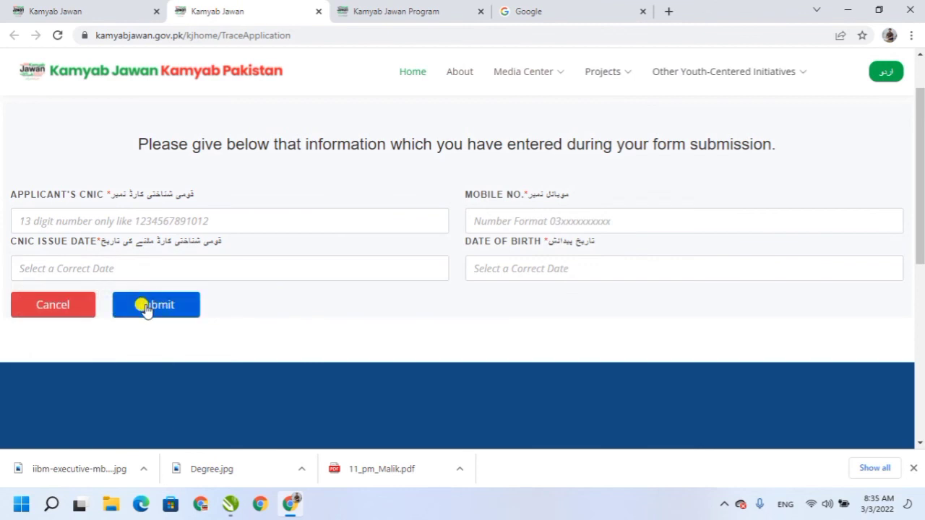